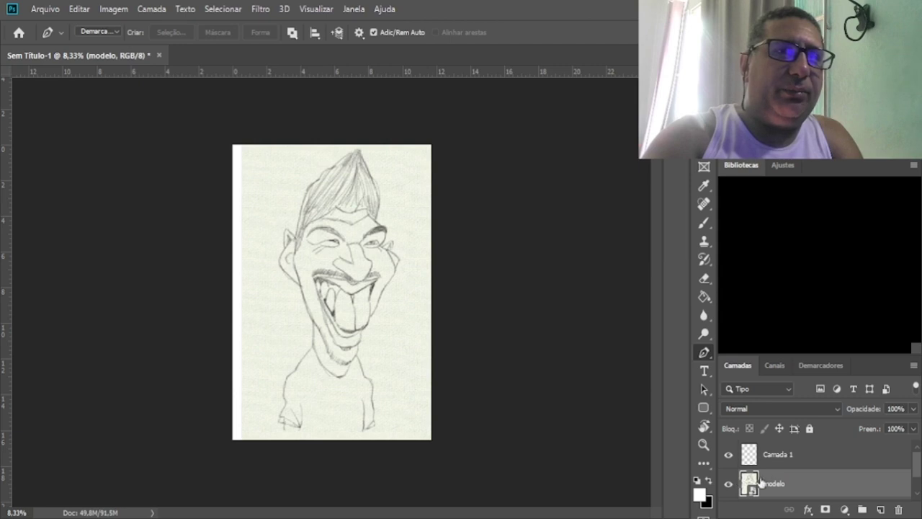
Set the modelo layer's opacity to 50% and lock the layer.
click(907, 407)
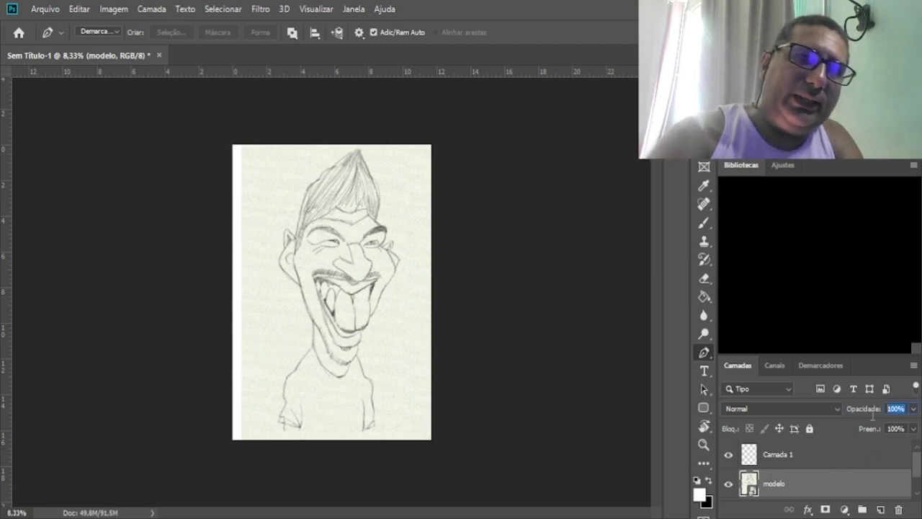
text(50)
key(Return)
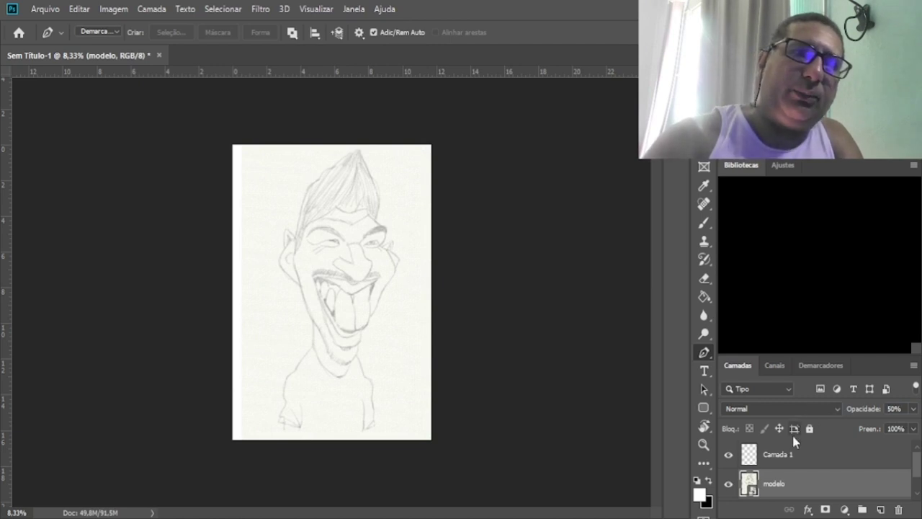
click(811, 429)
click(779, 454)
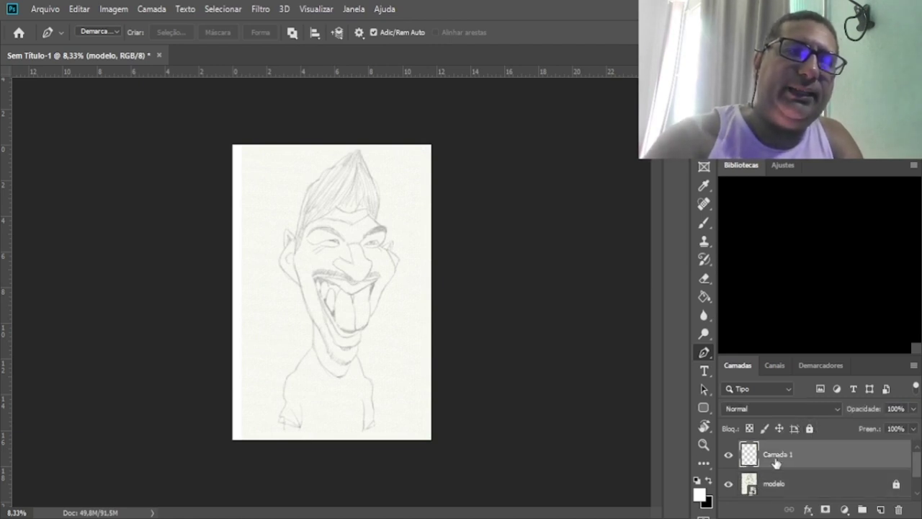
Unlock the modelo layer and set its opacity to 100%.
click(763, 484)
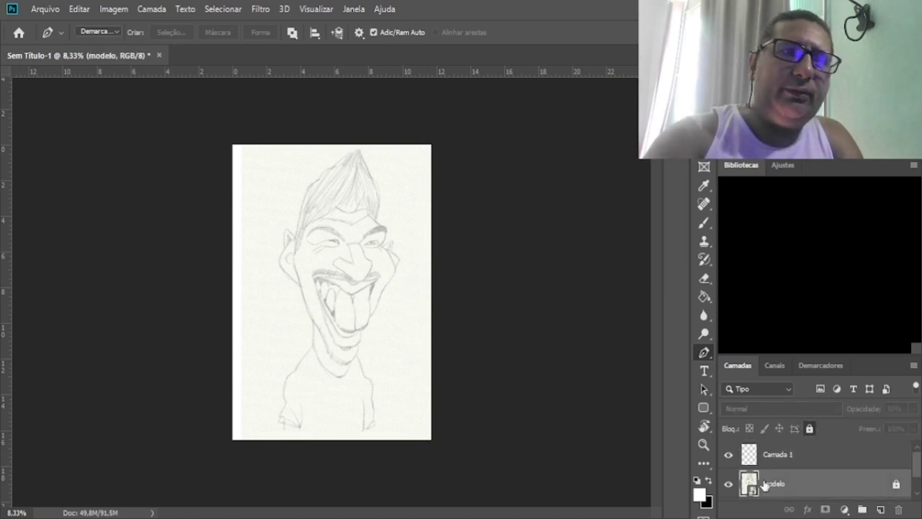
click(809, 428)
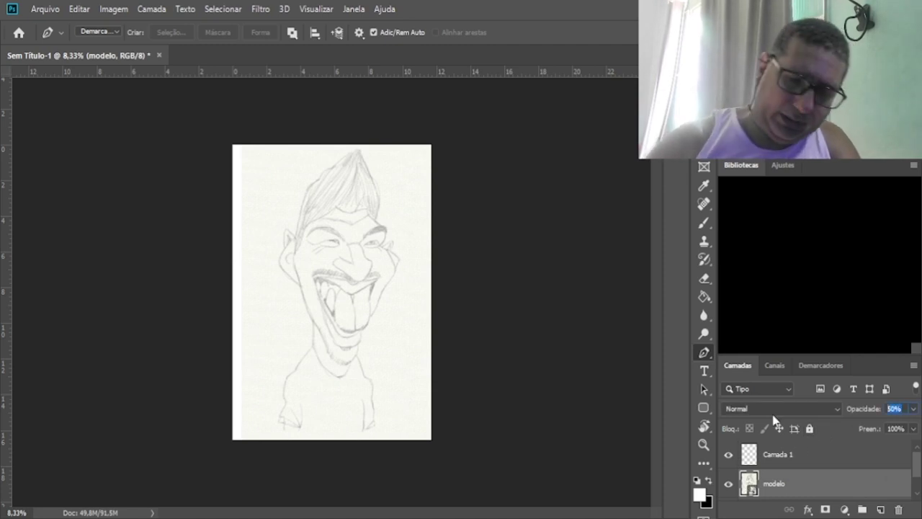
text(100)
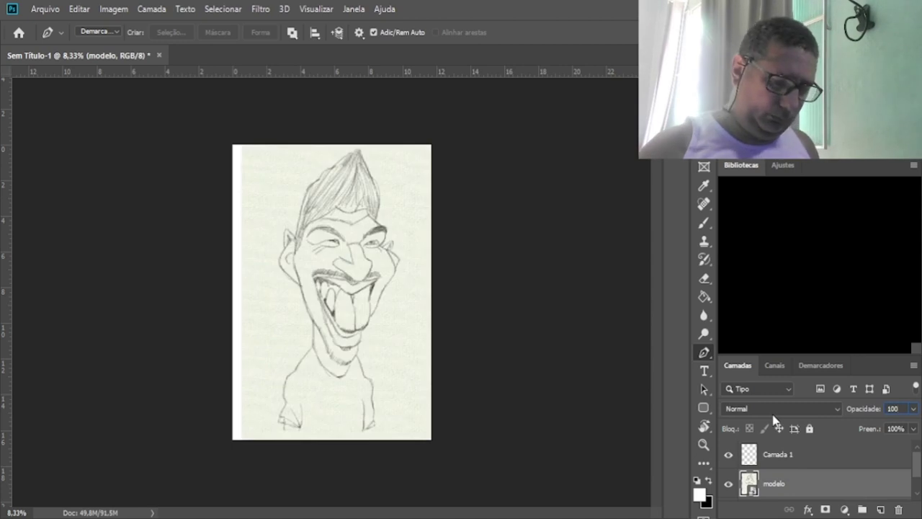
Duplicate the modelo layer and move the copy above Camada 1 in the layer stack.
key(ctrl+j)
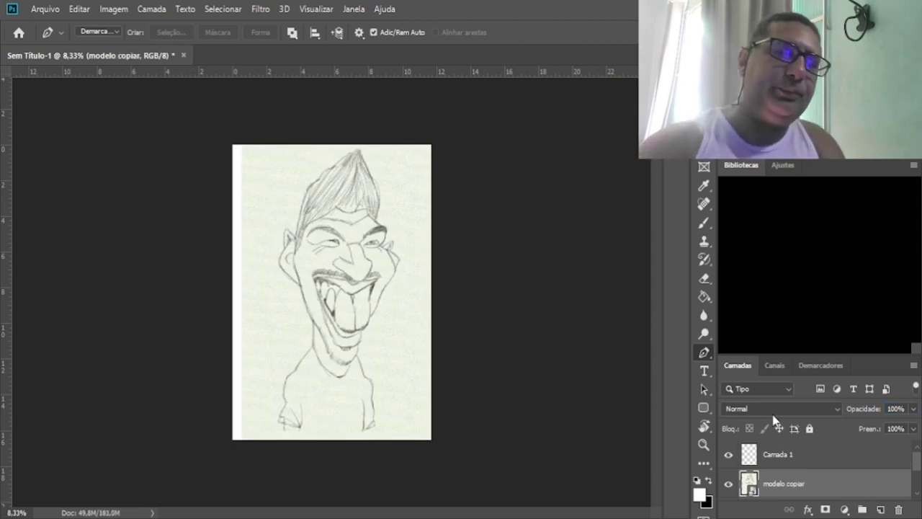
drag(748, 488, 750, 464)
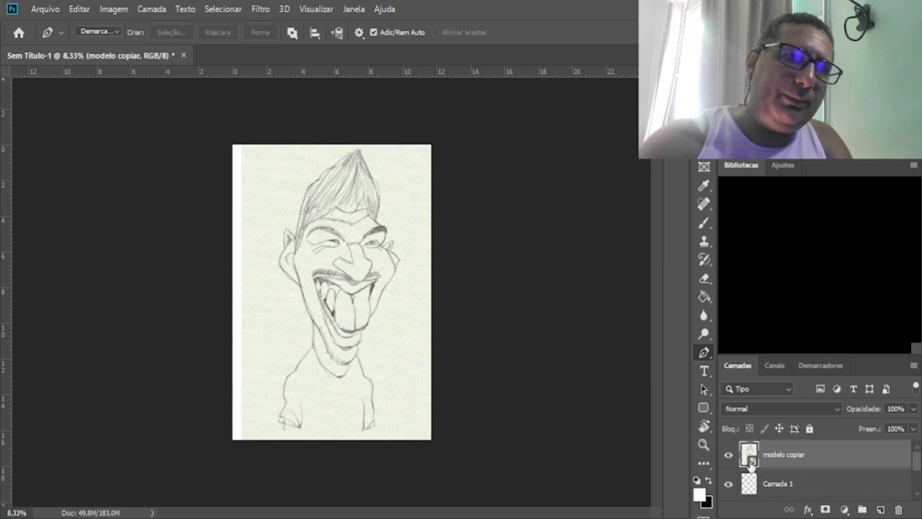
Rename the Camada 1 layer as pintura.
click(778, 485)
double_click(777, 484)
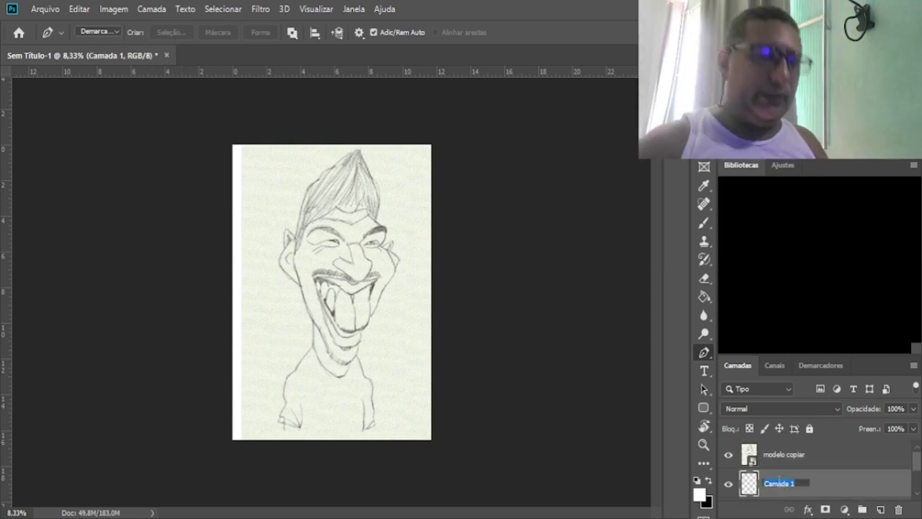
text(dintura)
key(Return)
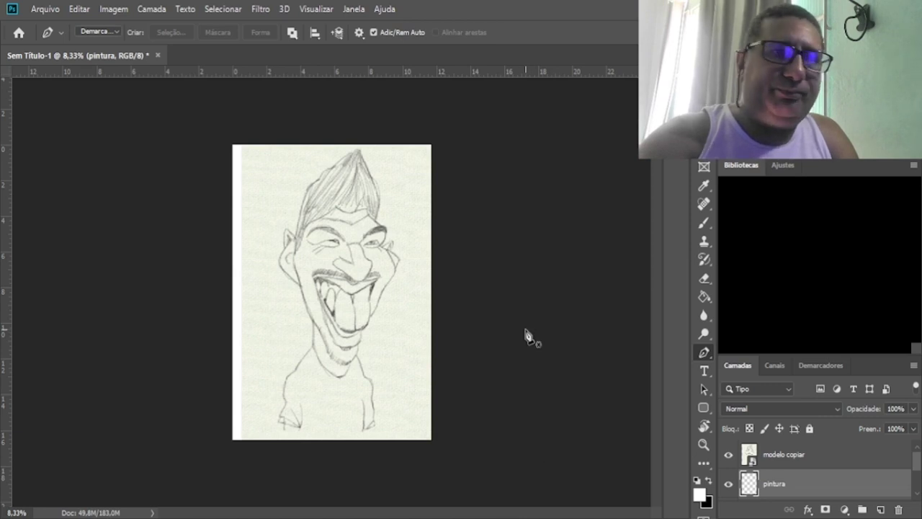
Try the Multiplicação blend mode on the pintura layer and set it back to Normal.
click(764, 409)
click(775, 206)
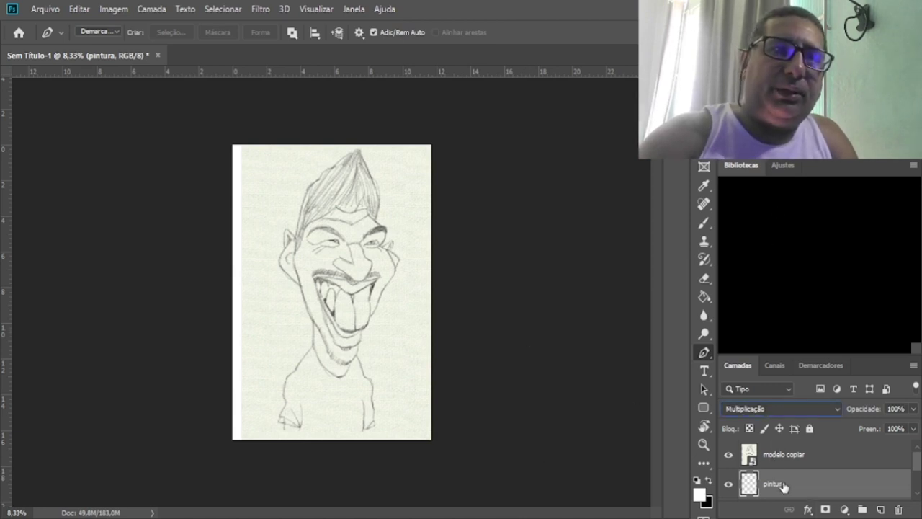
click(777, 409)
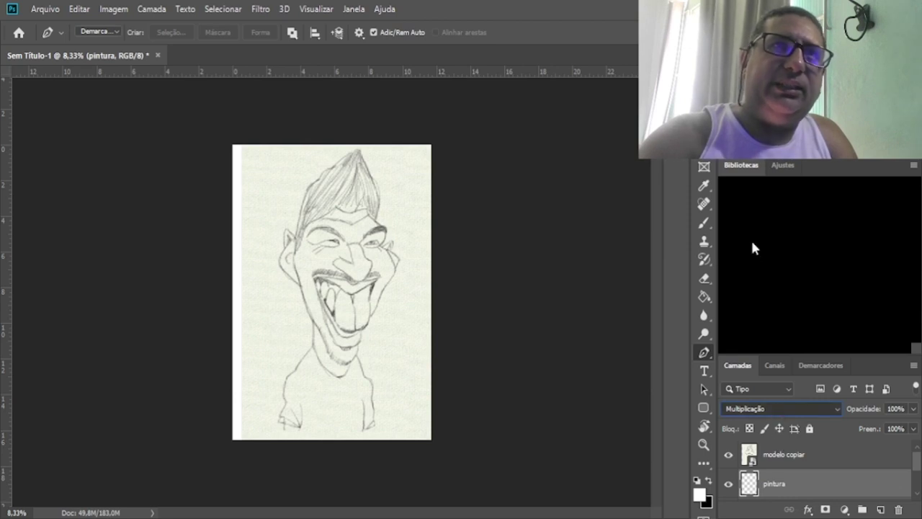
click(746, 174)
Set the blend mode of the modelo copiar layer to Multiplicação.
click(765, 455)
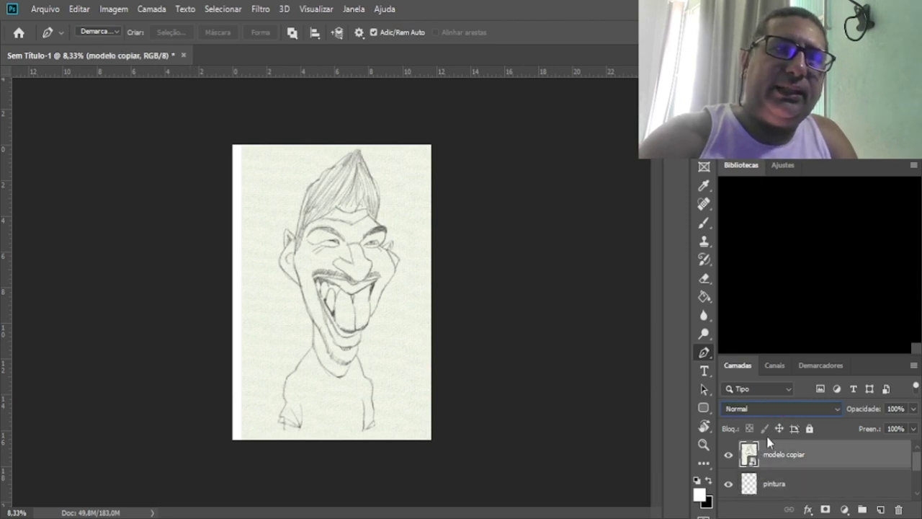
click(769, 408)
click(807, 265)
key(Up)
key(Up)
key(Up)
key(Up)
key(Up)
key(Up)
key(Up)
key(Up)
key(Up)
key(Up)
key(Up)
key(Up)
key(Up)
key(Up)
key(Up)
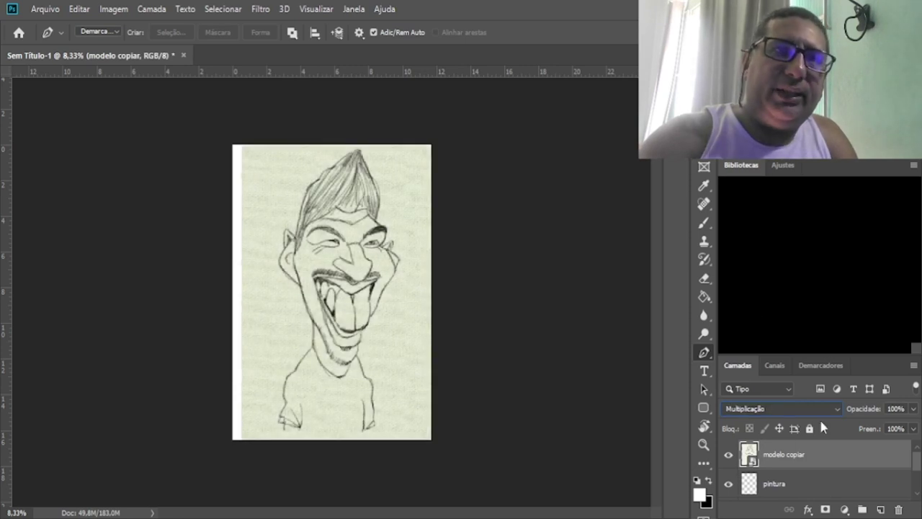
Lock the modelo copiar layer and hide it.
click(808, 429)
click(728, 454)
key(ctrl+alt+z)
key(ctrl+alt+z)
key(ctrl+alt+z)
key(ctrl+alt+z)
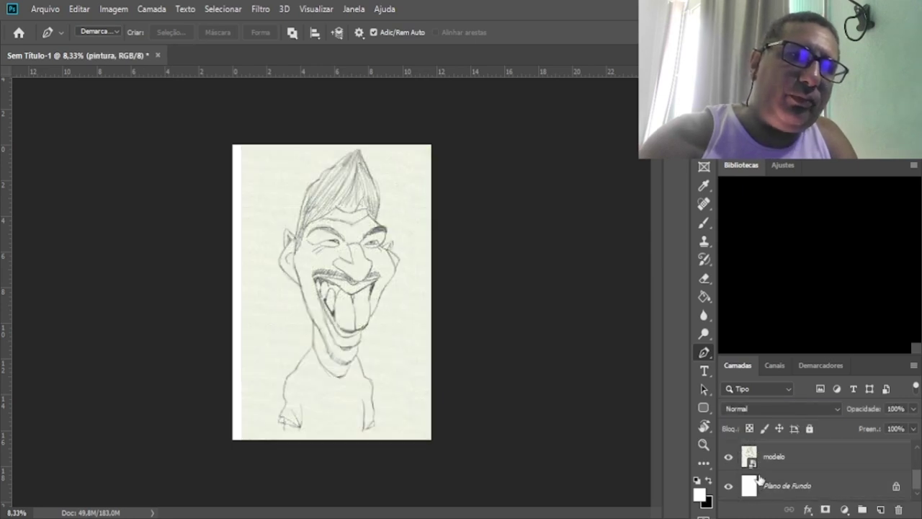
Reduce the opacity of the original modelo sketch layer to 50% and lock all its properties.
click(748, 454)
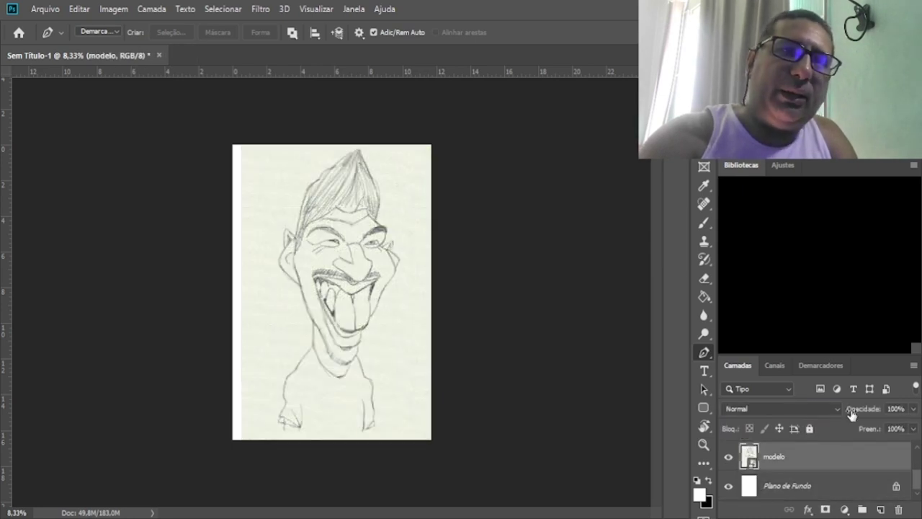
click(886, 409)
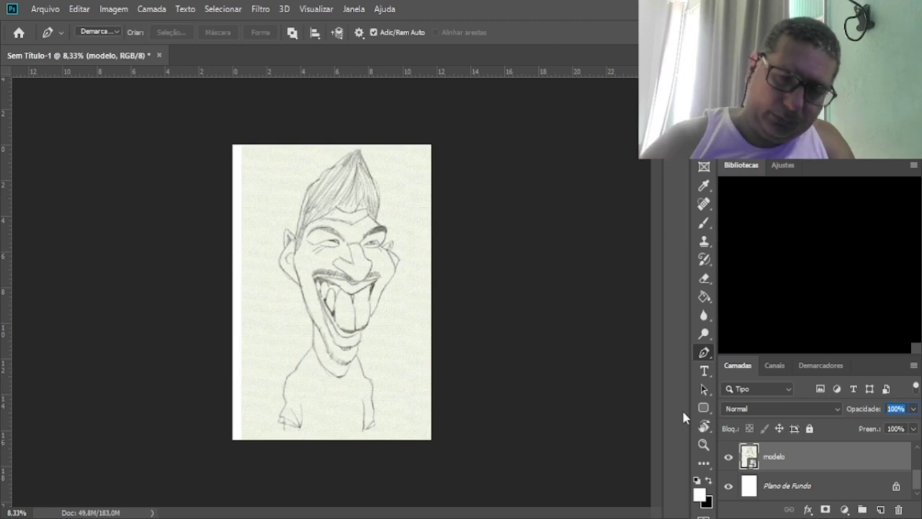
text(50)
key(Return)
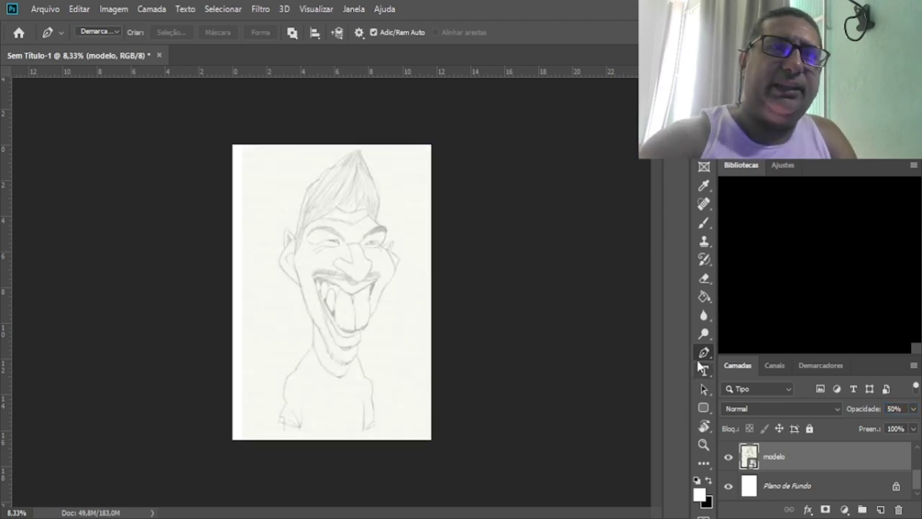
click(809, 430)
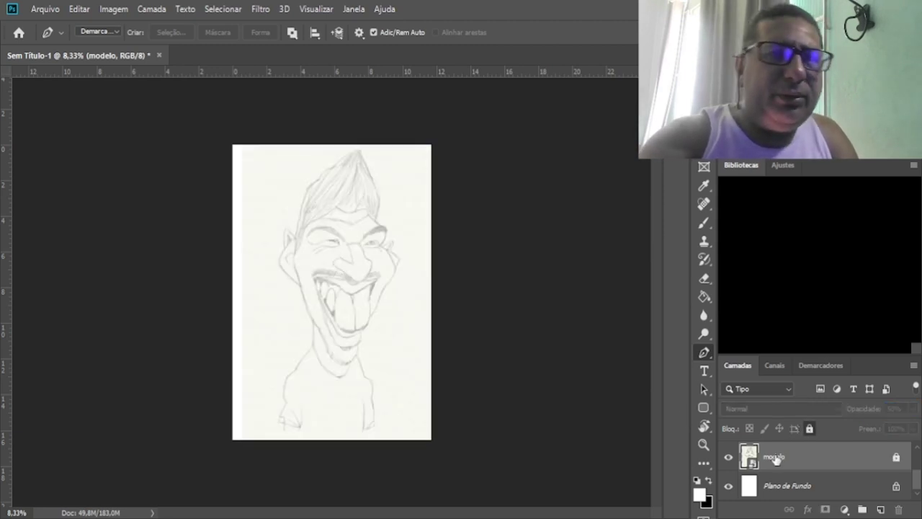
Place the palheta de cor image as a new layer directly above modelo copiar.
scroll(774, 461, up, 1)
click(775, 461)
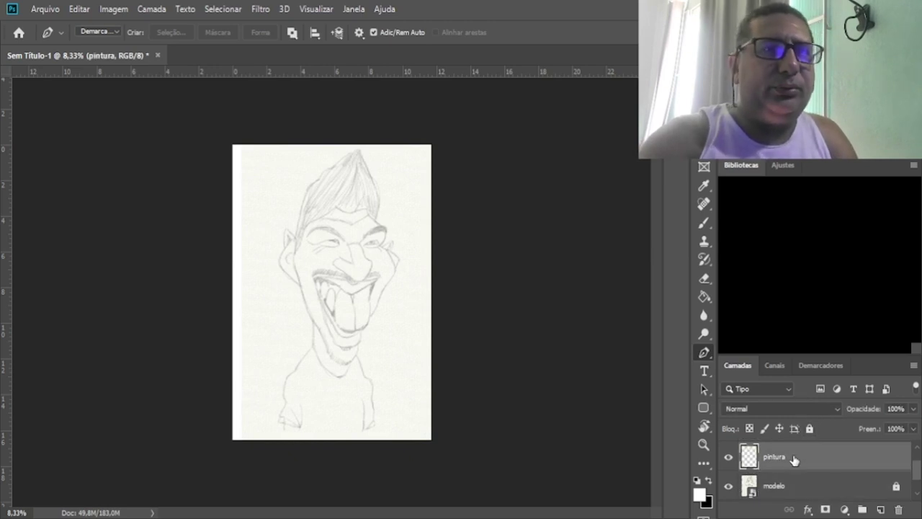
scroll(794, 460, up, 1)
click(781, 457)
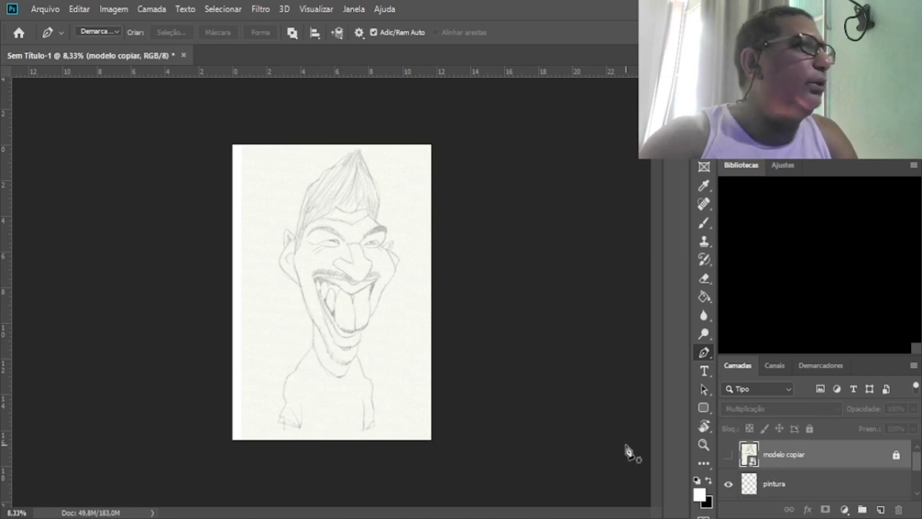
click(44, 10)
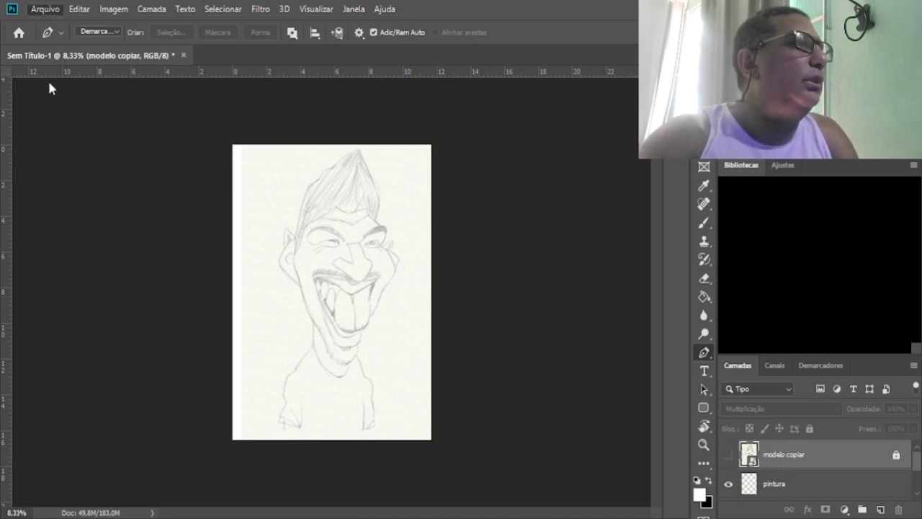
click(90, 274)
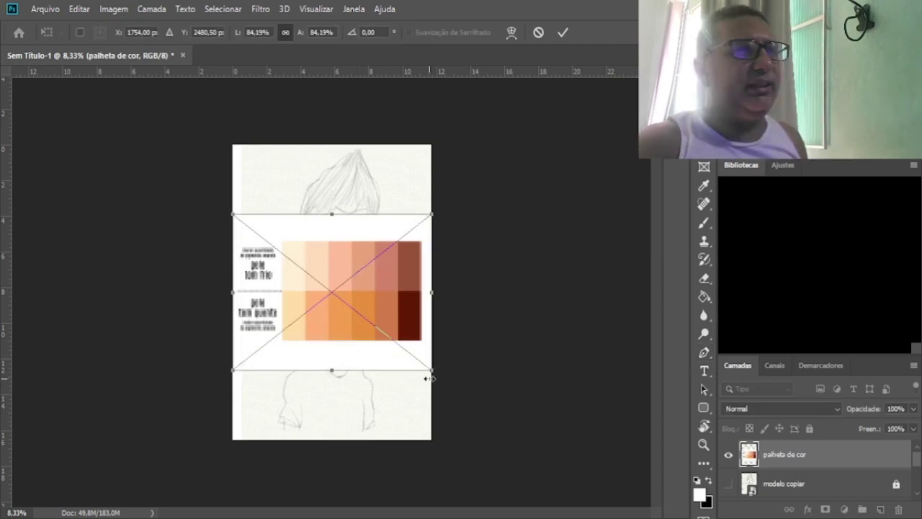
Scale the placed skin-tone palette to about 22% and fit it in the upper-left corner of the canvas.
drag(432, 372, 304, 297)
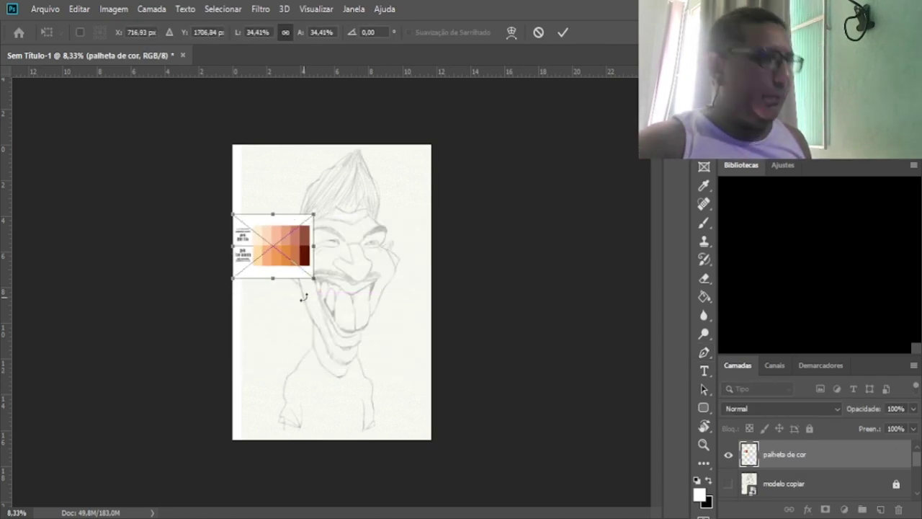
key(ctrl+z)
drag(432, 371, 258, 180)
key(Return)
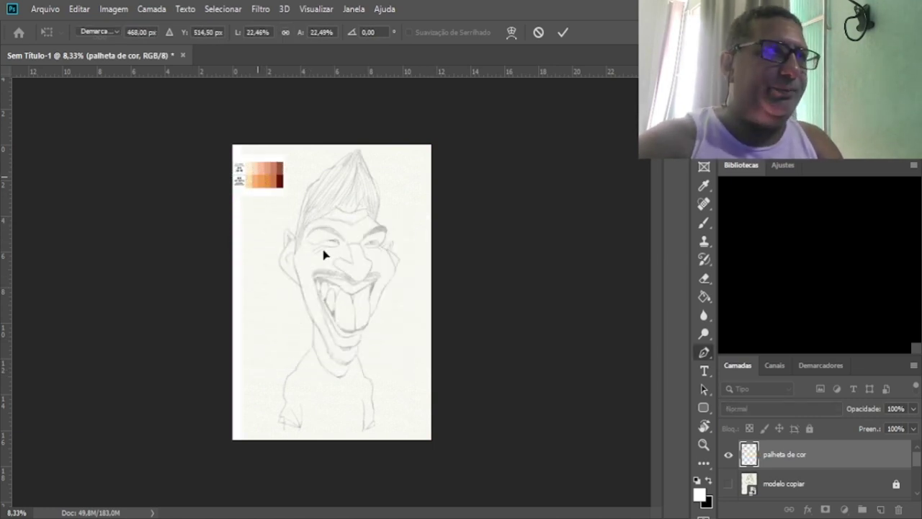
key(p)
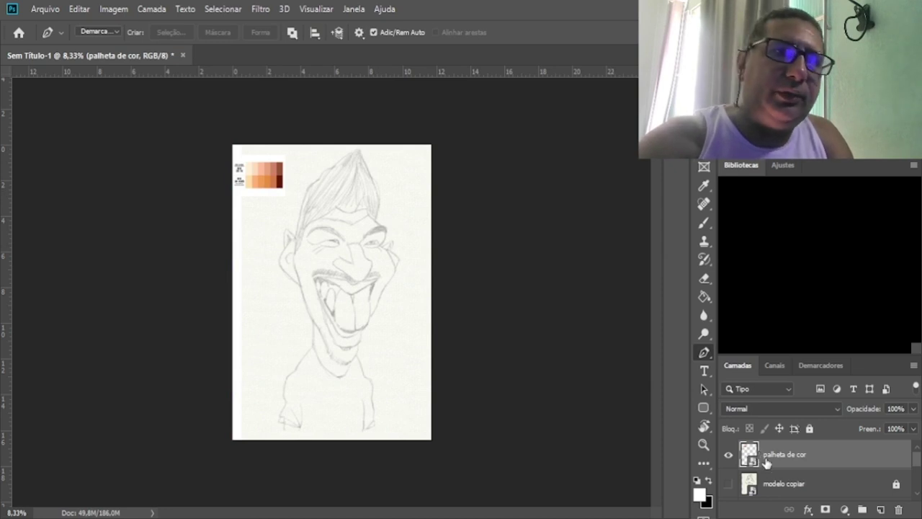
Trace the hairline on the left side of the forehead on the pintura layer with a hard size-50 brush in light peach.
click(704, 222)
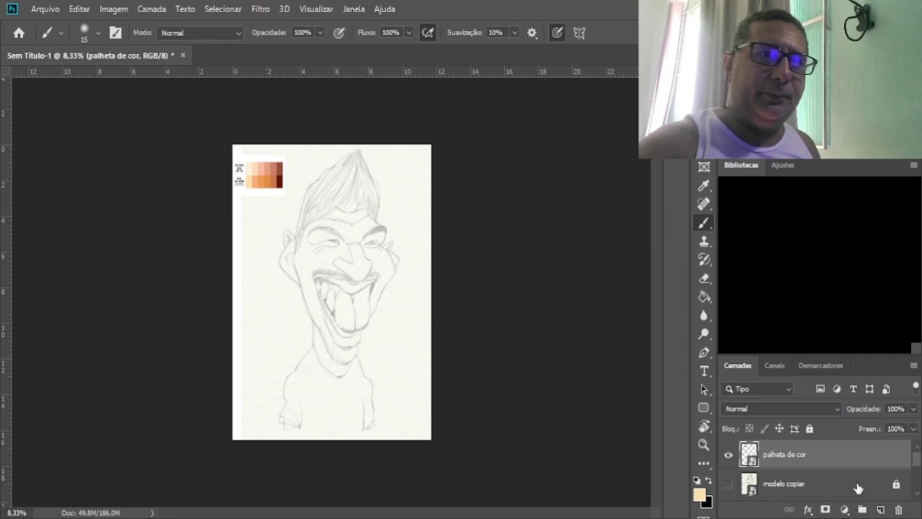
scroll(828, 492, down, 1)
click(783, 484)
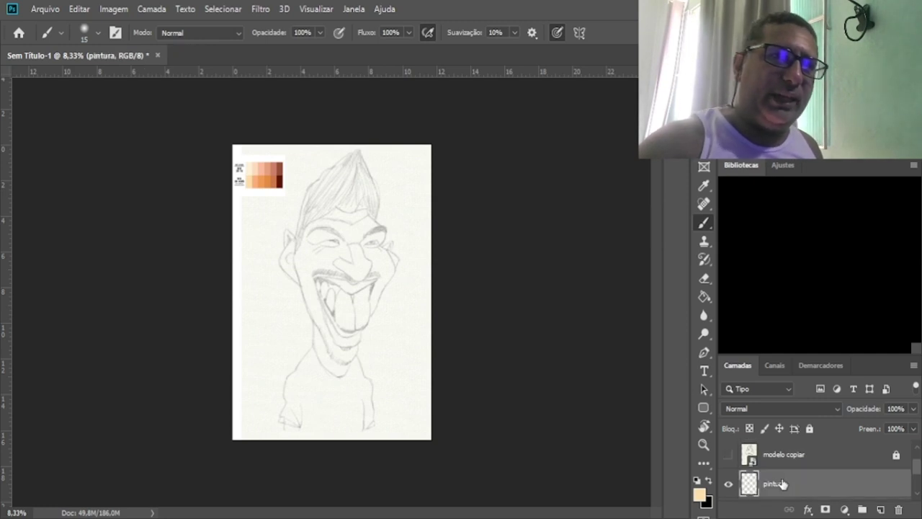
key(ctrl+plus)
key(ctrl+plus)
drag(221, 141, 220, 238)
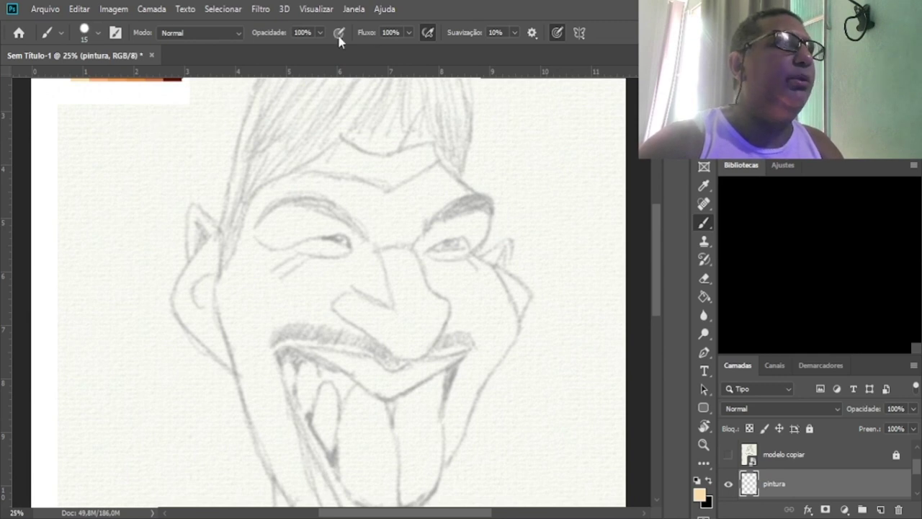
key(bracketright)
key(bracketright)
key(bracketright)
key(bracketright)
drag(338, 145, 302, 177)
mouse_move(342, 137)
mouse_down()
mouse_move(298, 182)
mouse_move(333, 154)
mouse_move(273, 198)
mouse_move(324, 157)
mouse_move(263, 190)
mouse_move(236, 254)
mouse_up()
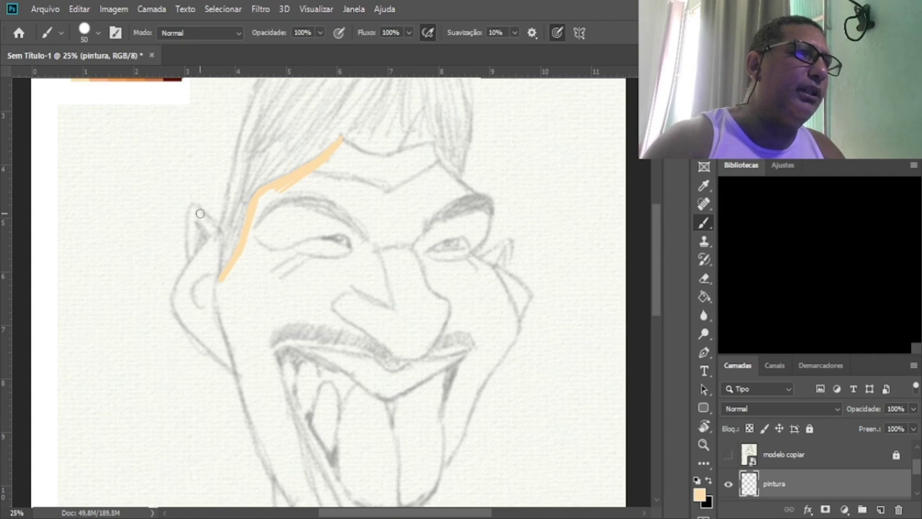
Outline the left ear in light peach, from the sideburn around the pointed tip to the lobe.
mouse_move(195, 205)
mouse_down()
mouse_move(219, 235)
mouse_move(193, 207)
mouse_move(215, 225)
mouse_move(220, 281)
mouse_move(214, 238)
mouse_up()
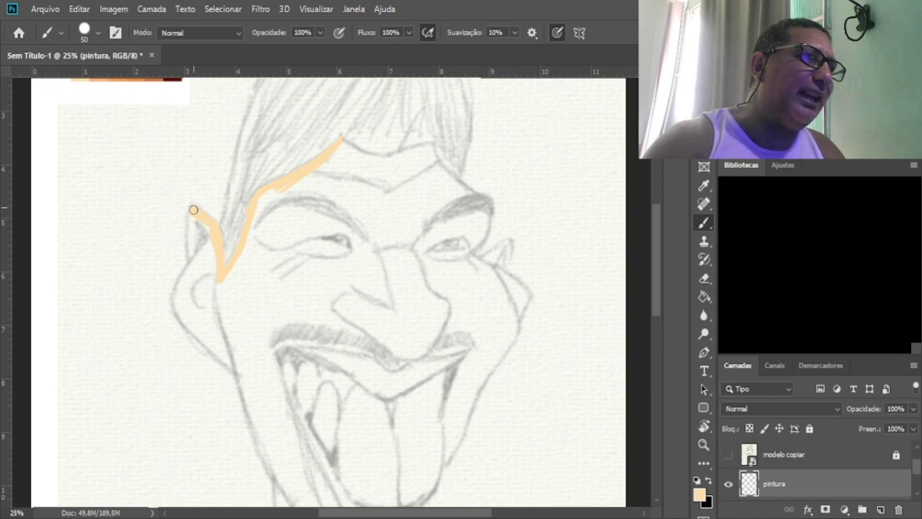
drag(193, 206, 191, 255)
mouse_move(191, 212)
mouse_down()
mouse_move(194, 256)
mouse_move(175, 308)
mouse_move(237, 374)
mouse_up()
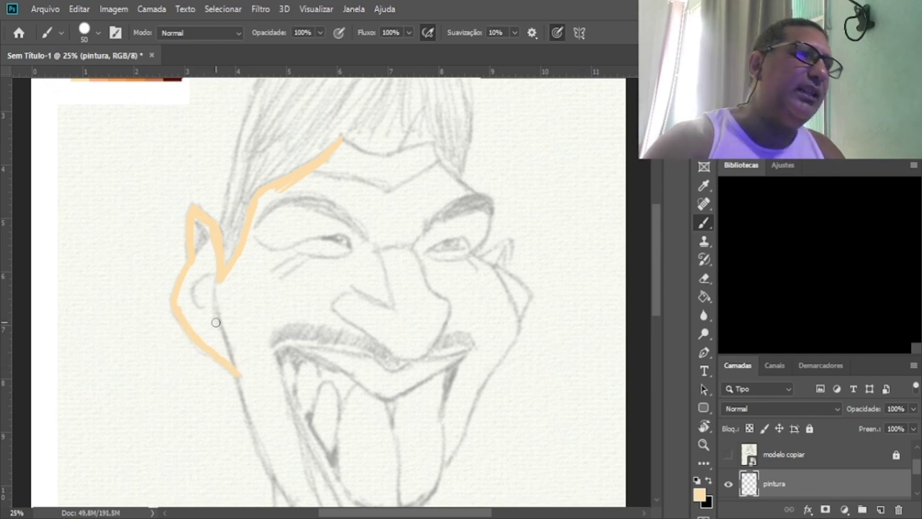
Outline the left cheek, neck and chin, continuing up the right side of the face and around the right ear.
mouse_move(263, 391)
mouse_down()
mouse_move(253, 244)
mouse_move(241, 258)
mouse_move(258, 309)
mouse_move(234, 251)
mouse_move(274, 341)
mouse_up()
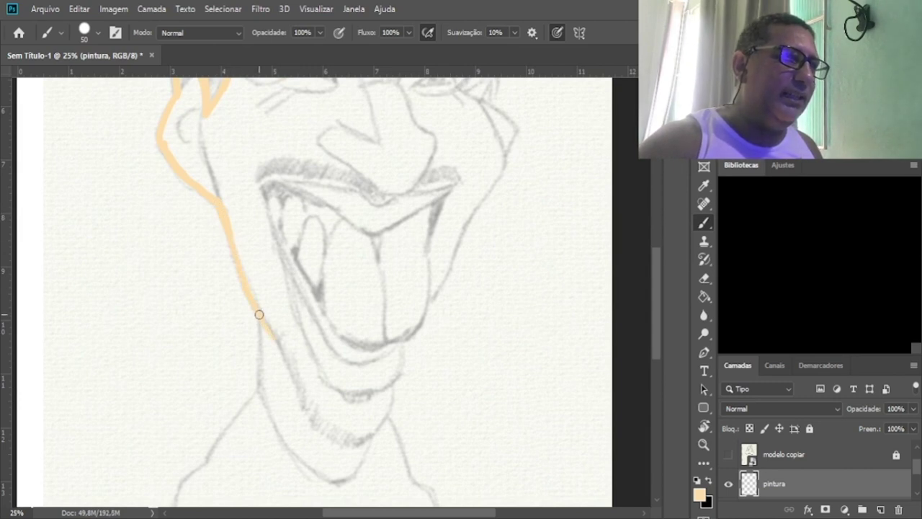
mouse_move(274, 419)
mouse_down()
mouse_move(302, 464)
mouse_move(331, 481)
mouse_move(362, 463)
mouse_up()
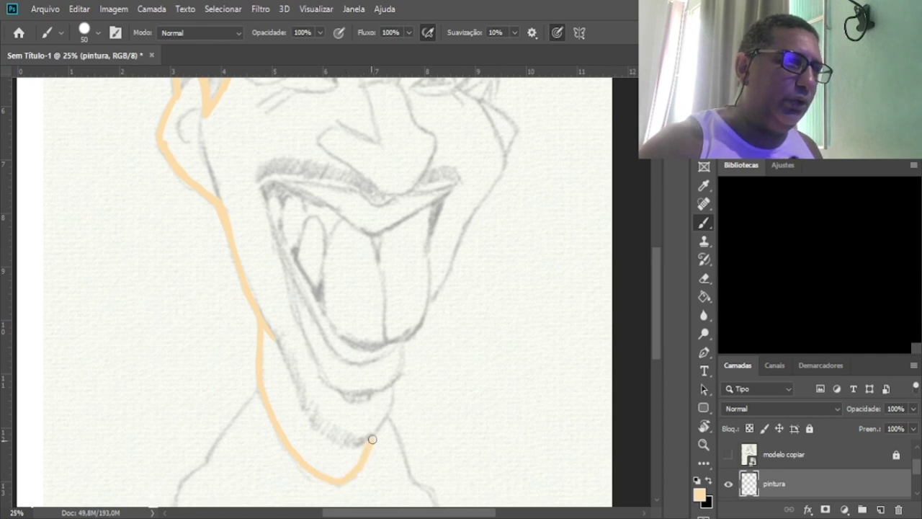
drag(370, 436, 387, 416)
drag(401, 340, 371, 391)
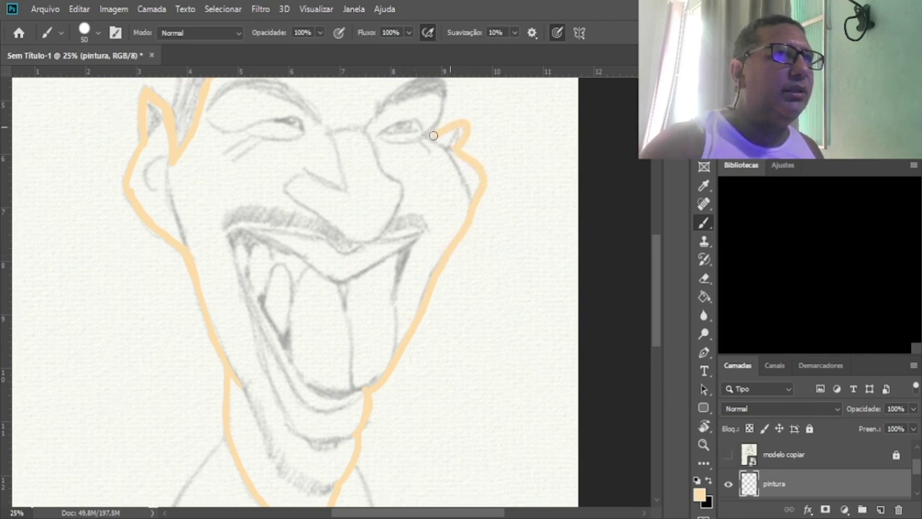
Close the light peach outline along the right temple and forehead hairline, and bucket-fill the face and ears on the pintura layer.
mouse_move(441, 115)
mouse_down()
mouse_move(375, 190)
mouse_move(379, 308)
mouse_up()
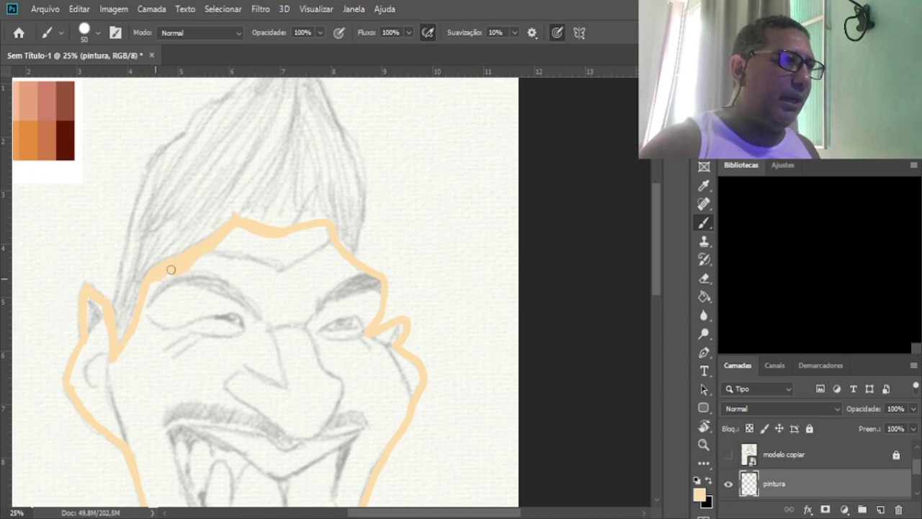
key(g)
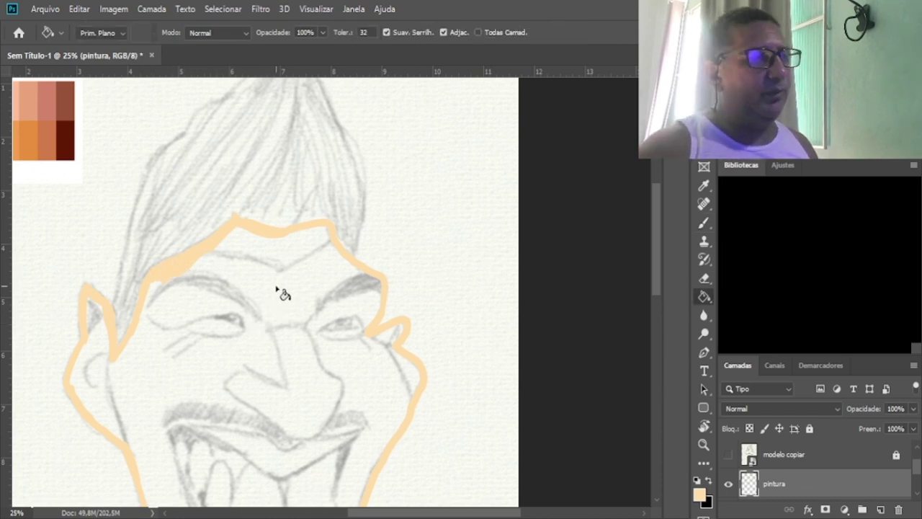
click(280, 338)
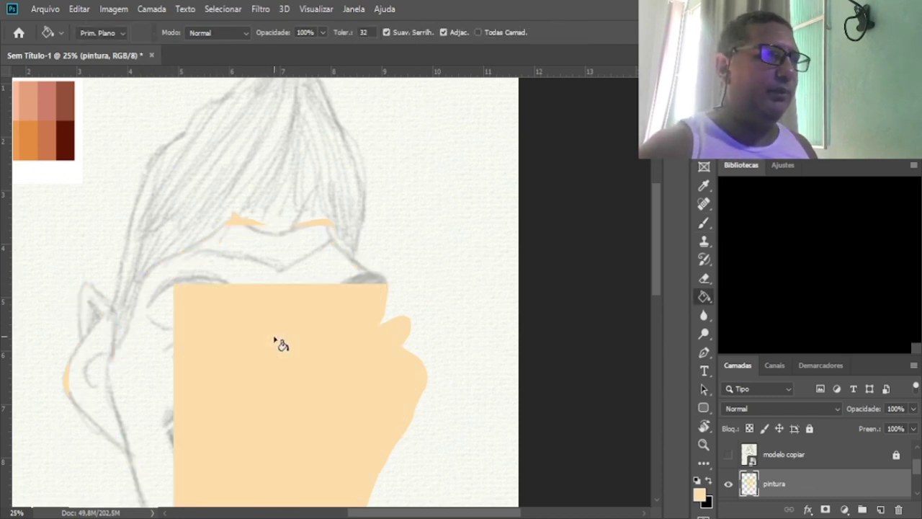
click(728, 484)
click(728, 484)
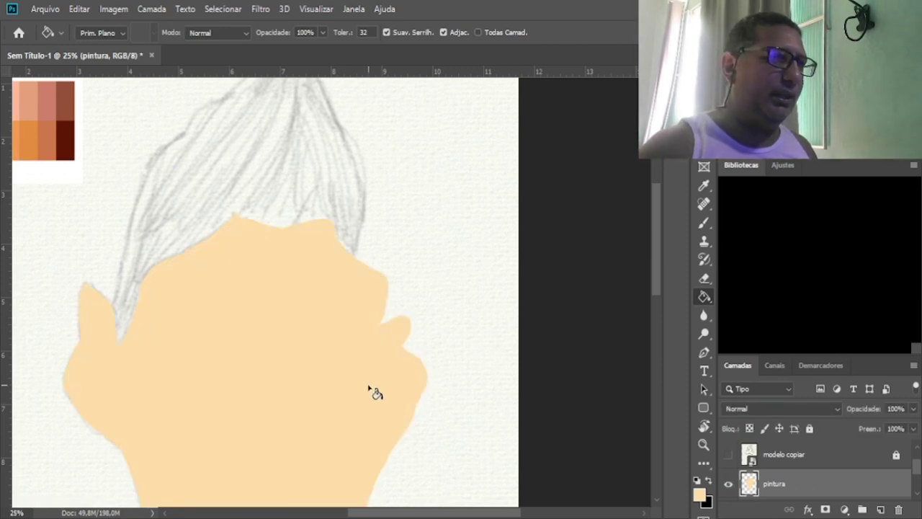
Paint over the thin unfilled seams inside the forehead hairline and around the left ear with the size-50 peach brush.
scroll(356, 384, up, 3)
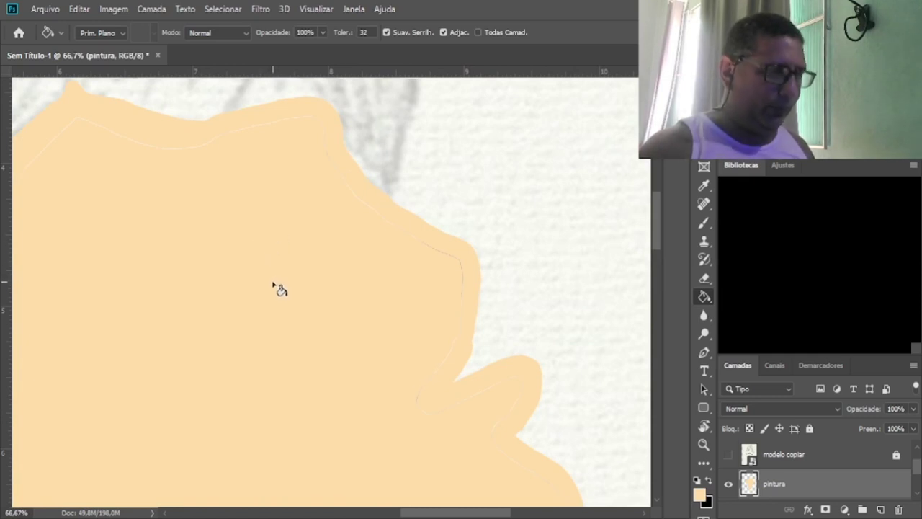
key(b)
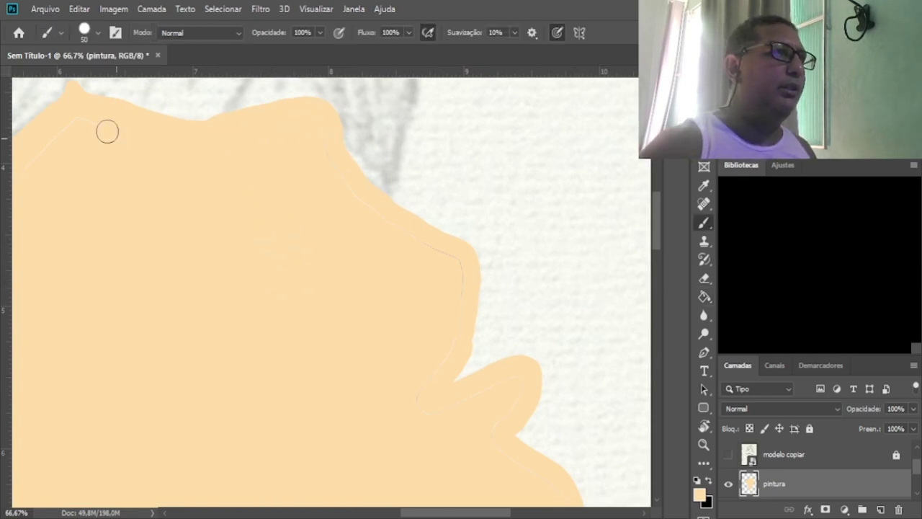
drag(64, 181, 319, 197)
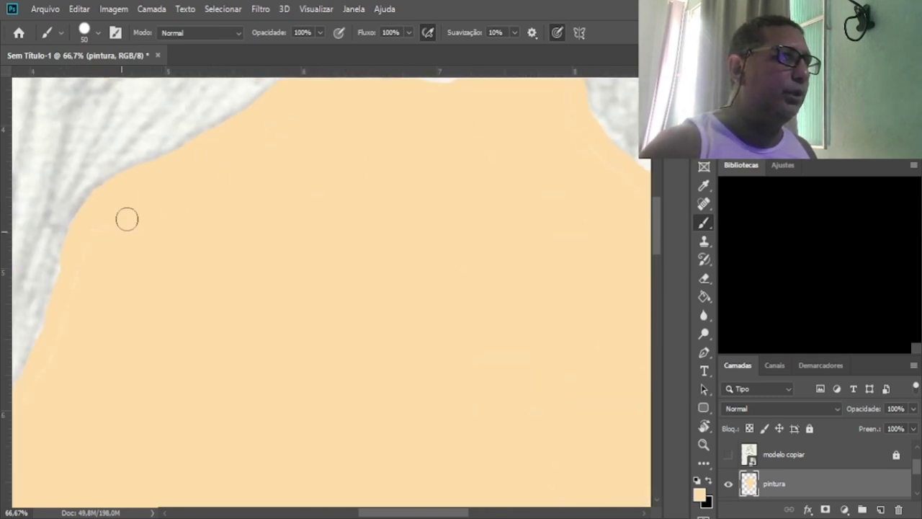
drag(122, 373, 248, 229)
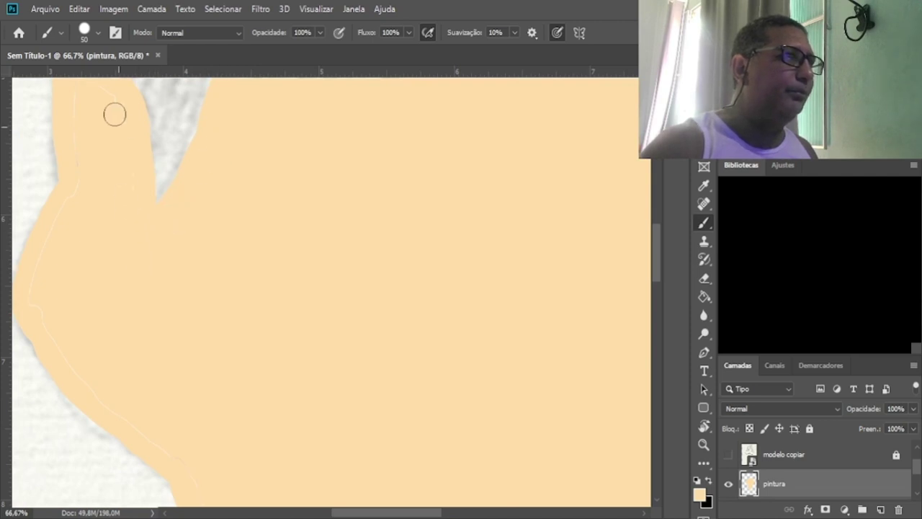
drag(104, 153, 173, 283)
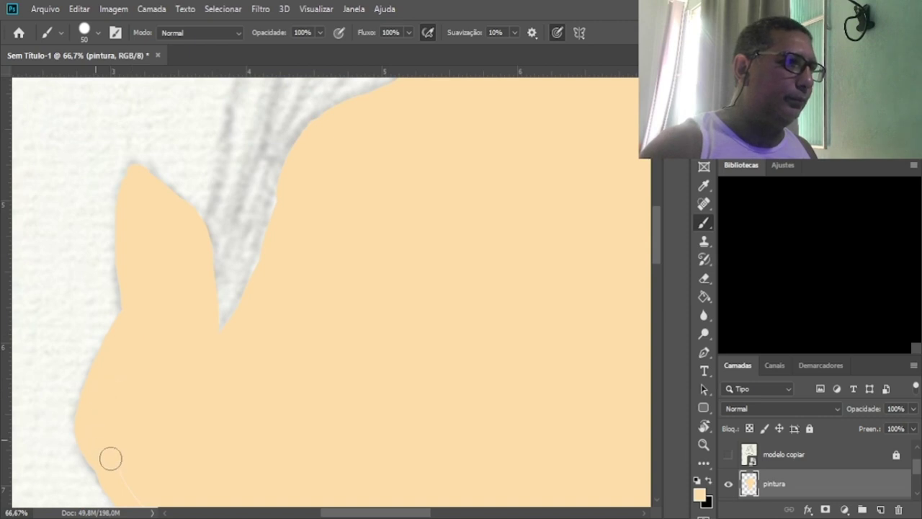
Cover the remaining fill seams from the left earlobe down the cheek and neck to the chin in light peach.
drag(195, 447, 191, 295)
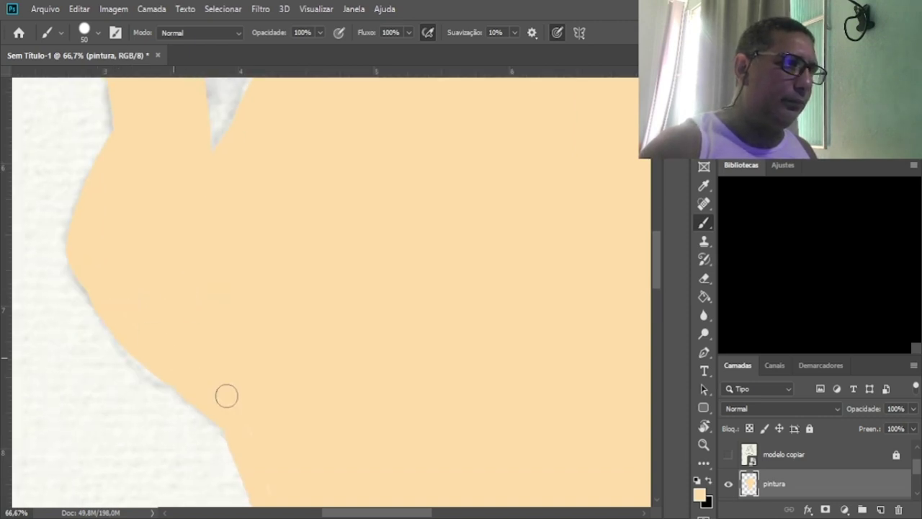
drag(319, 446, 321, 180)
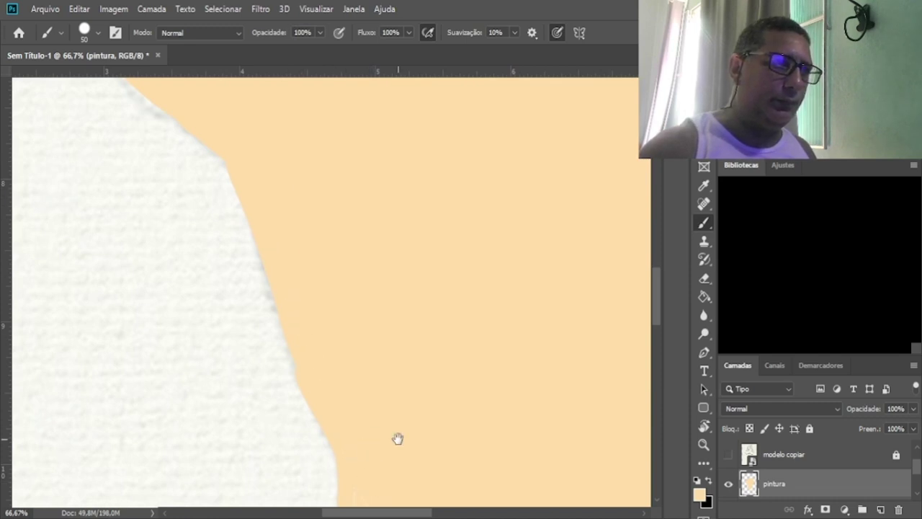
drag(397, 439, 407, 296)
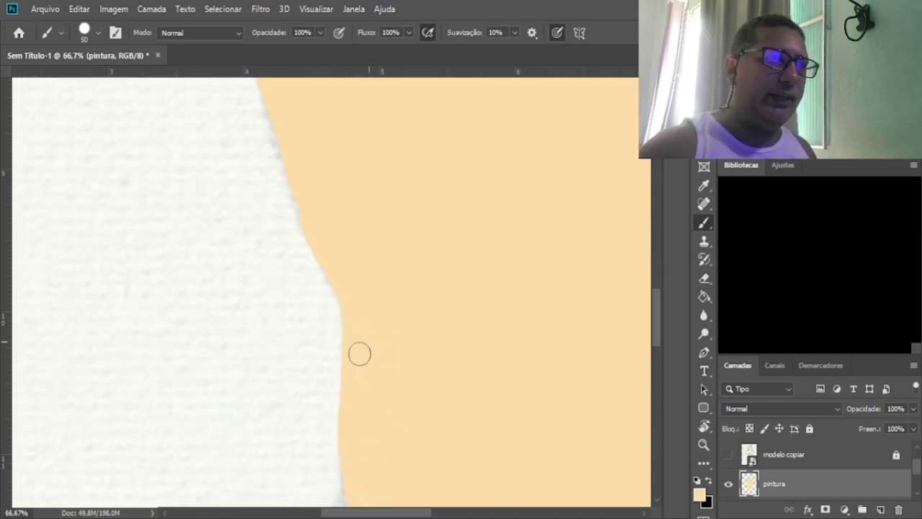
mouse_move(370, 446)
mouse_down()
mouse_move(405, 284)
mouse_move(396, 285)
mouse_up()
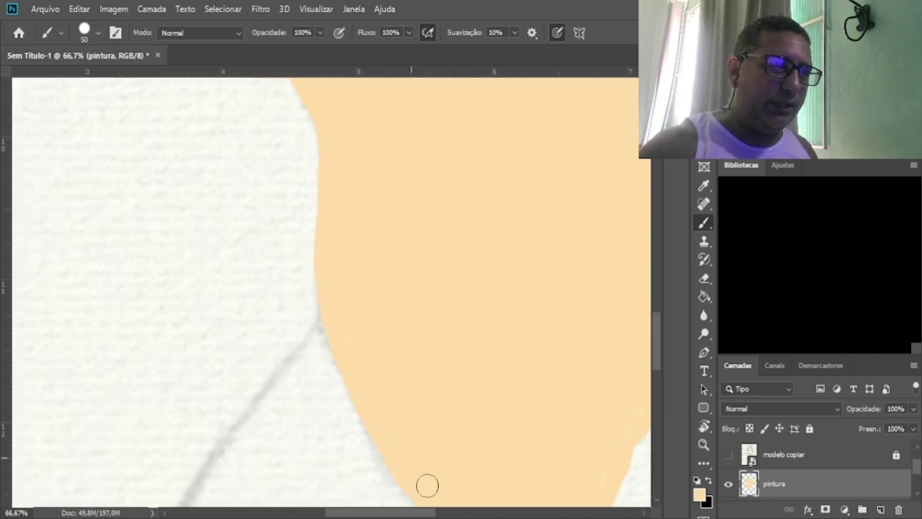
mouse_move(447, 461)
mouse_down()
mouse_move(391, 319)
mouse_move(370, 321)
mouse_up()
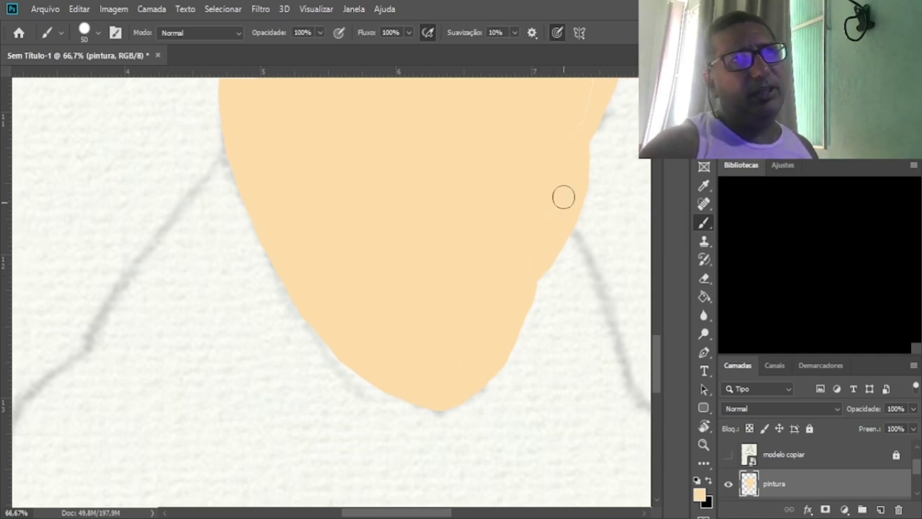
Cover the fill seams up the right side of the chin, jaw and cheek, around the right ear and right forehead.
drag(523, 150, 384, 375)
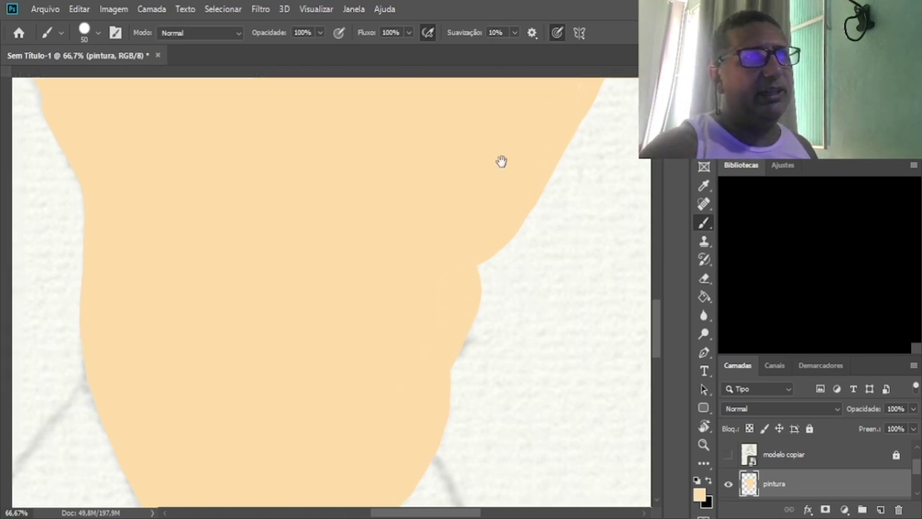
drag(501, 161, 374, 353)
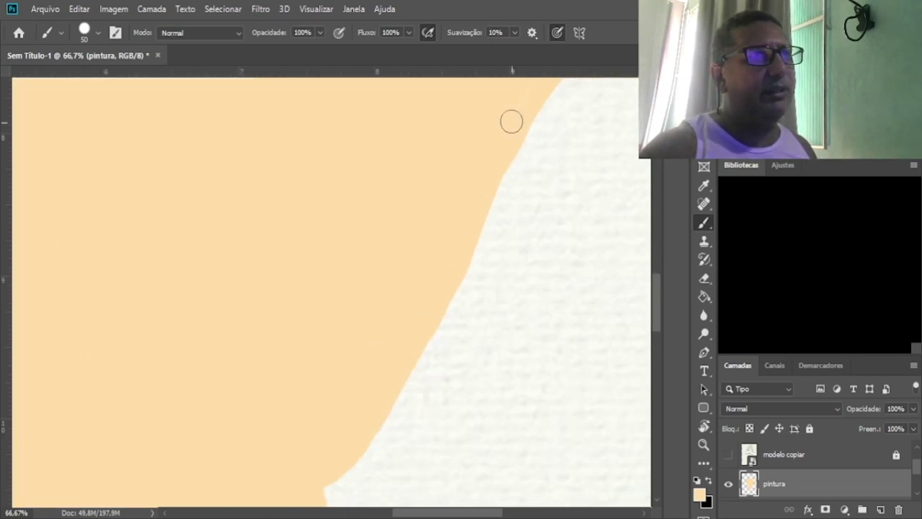
mouse_move(449, 191)
mouse_down()
mouse_move(344, 367)
mouse_move(317, 439)
mouse_up()
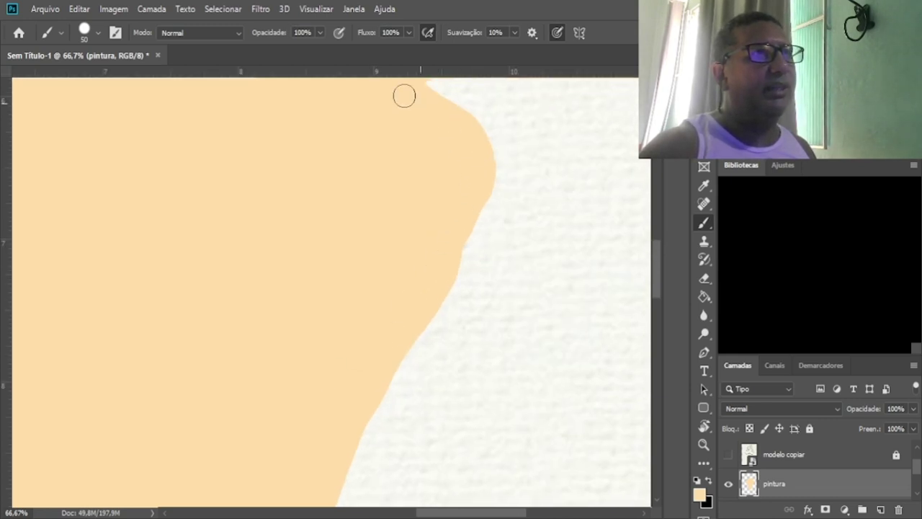
drag(355, 126, 305, 383)
mouse_move(369, 286)
mouse_down()
mouse_move(289, 294)
mouse_move(289, 272)
mouse_move(322, 202)
mouse_move(318, 166)
mouse_move(306, 140)
mouse_move(230, 97)
mouse_up()
mouse_move(223, 163)
mouse_down()
mouse_move(241, 218)
mouse_move(353, 340)
mouse_move(391, 364)
mouse_up()
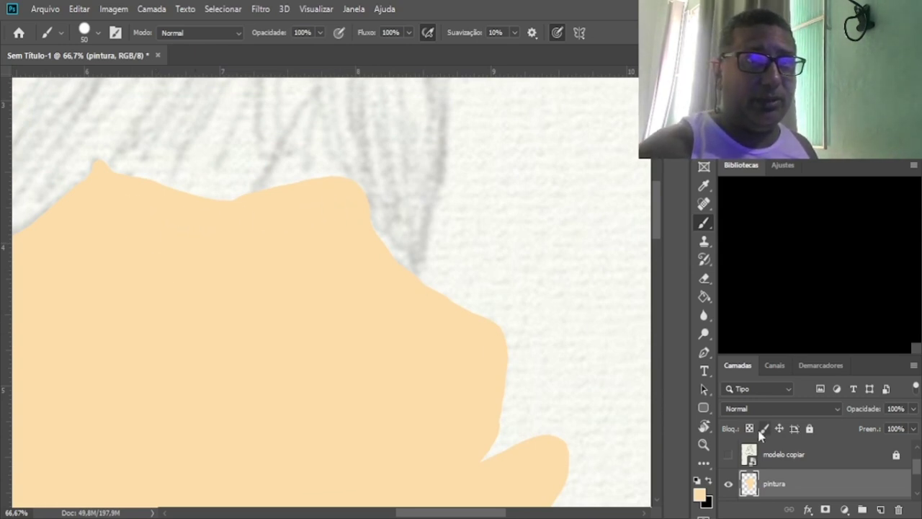
Show the modelo copiar layer so the sketch lines overlay the skin fill, and check the whole figure.
click(728, 455)
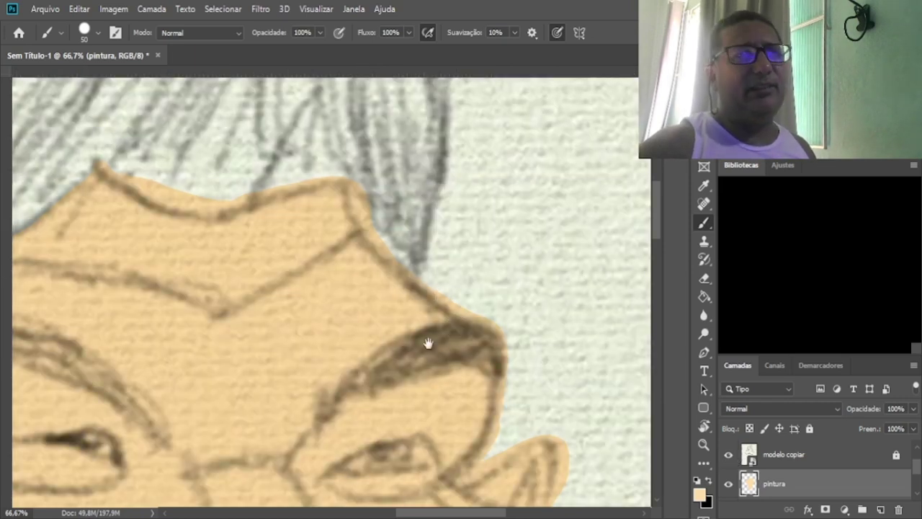
drag(422, 339, 582, 190)
scroll(541, 234, down, 5)
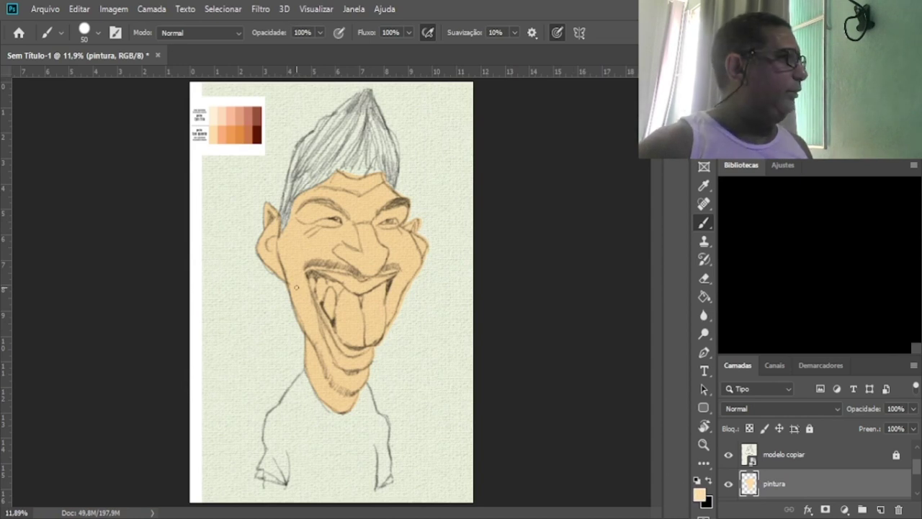
Make black the foreground brush colour and hide the palheta de cor layer.
click(708, 481)
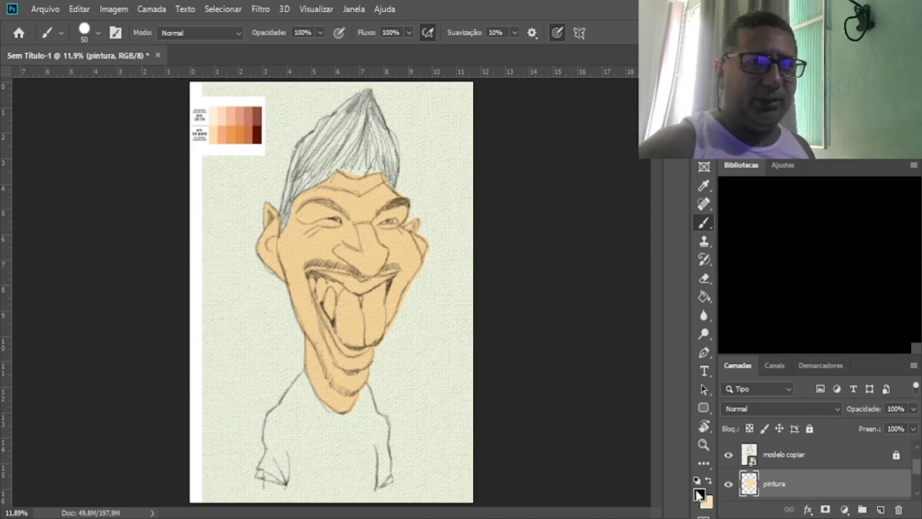
key(i)
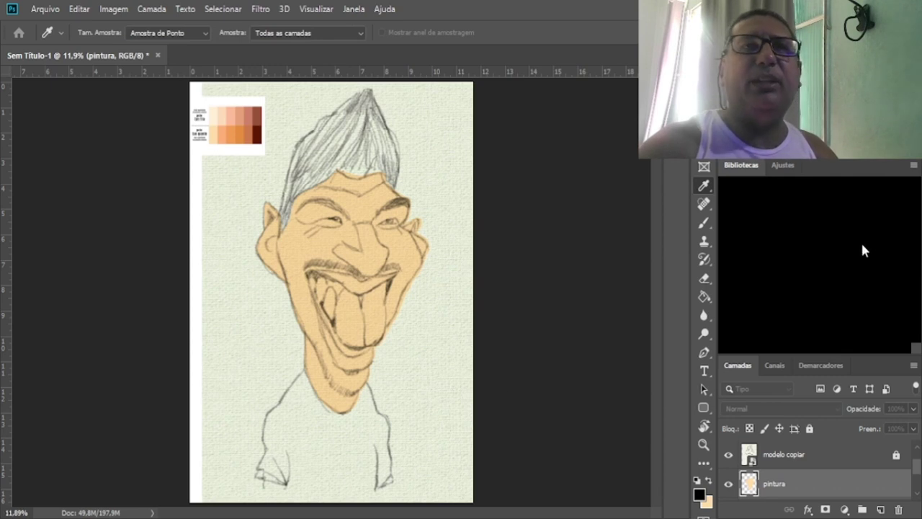
key(b)
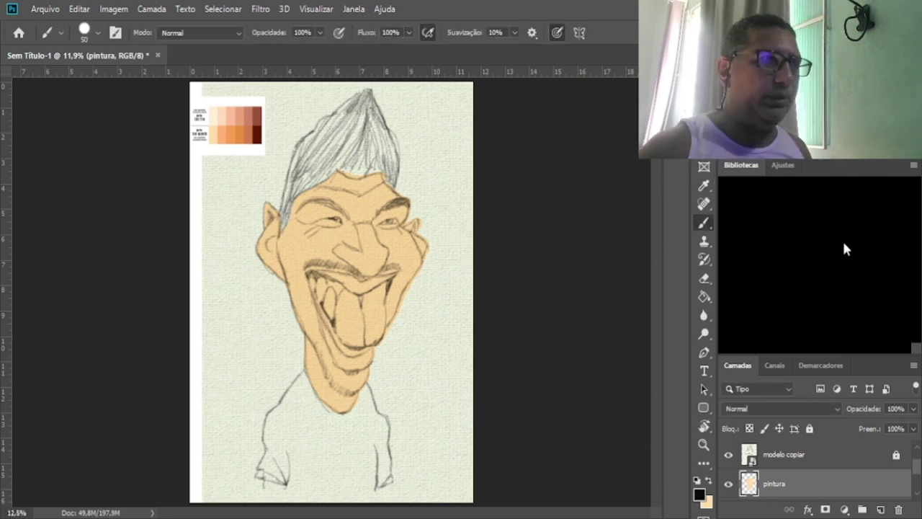
key(ctrl+plus)
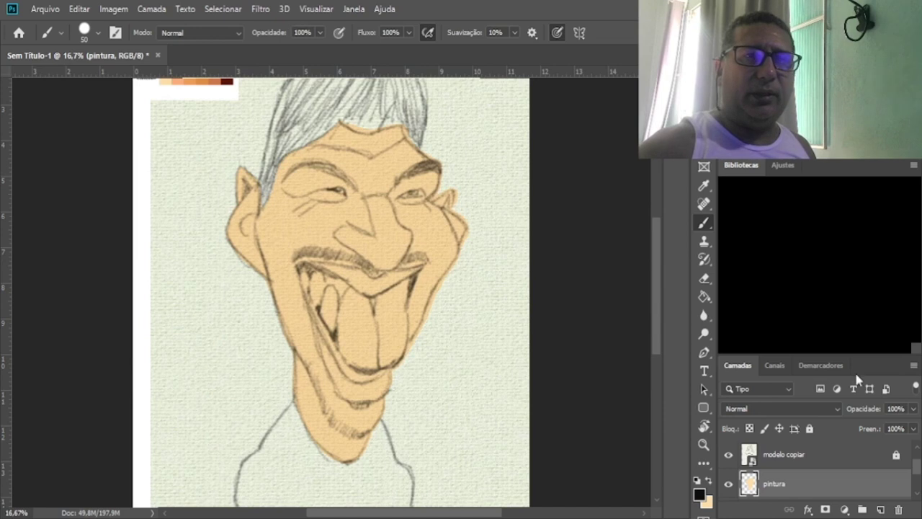
scroll(772, 470, up, 1)
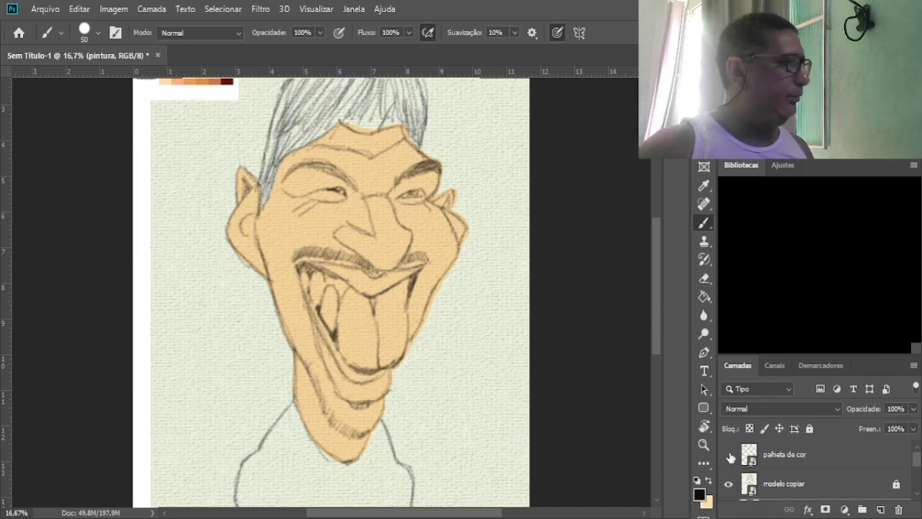
click(730, 455)
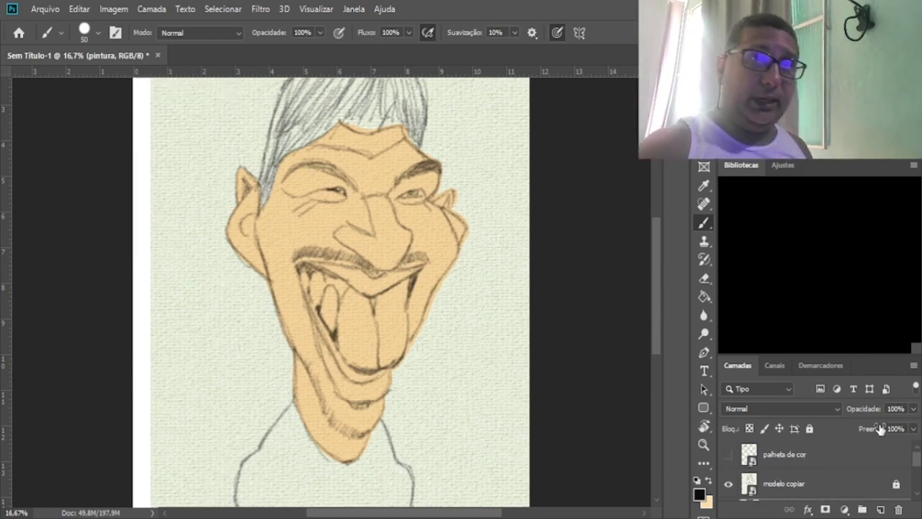
Trace the left outer edge of the hair in black with the size-50 brush, from the pointed tip down toward the sideburn.
key(ctrl+plus)
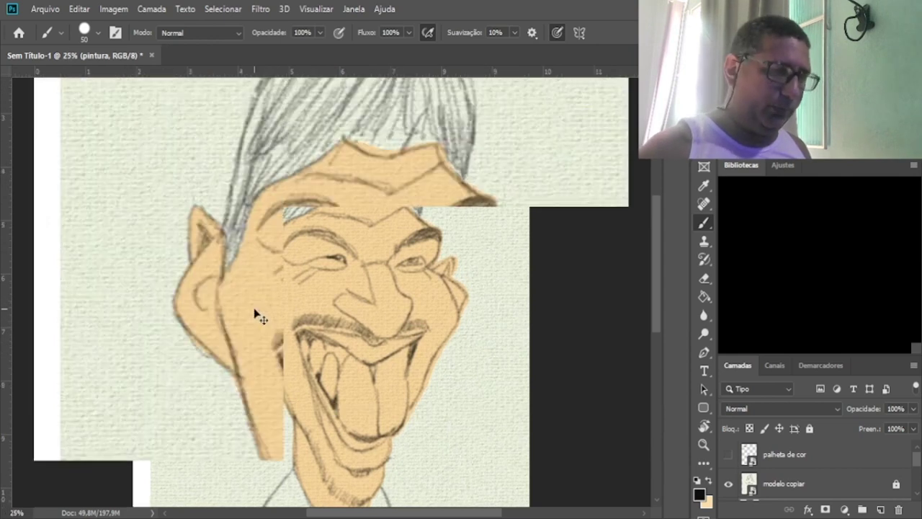
key(ctrl+plus)
scroll(236, 195, up, 5)
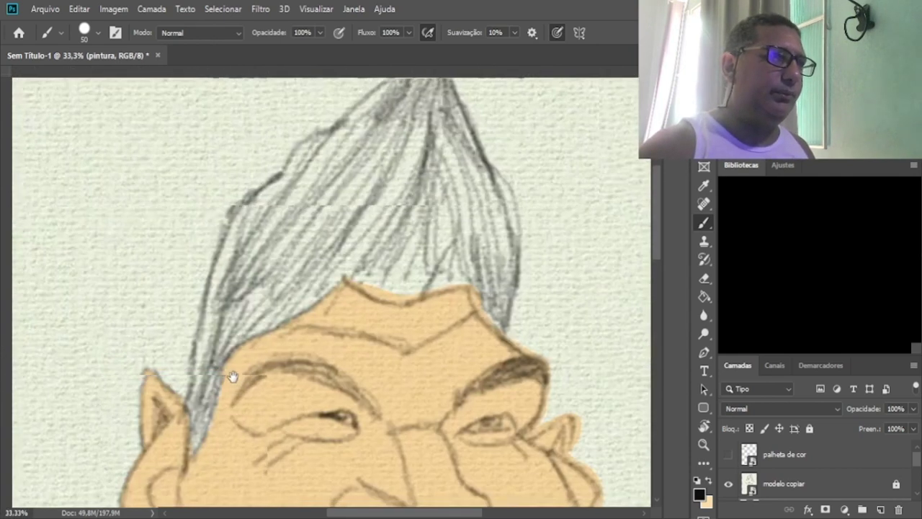
drag(349, 167, 300, 270)
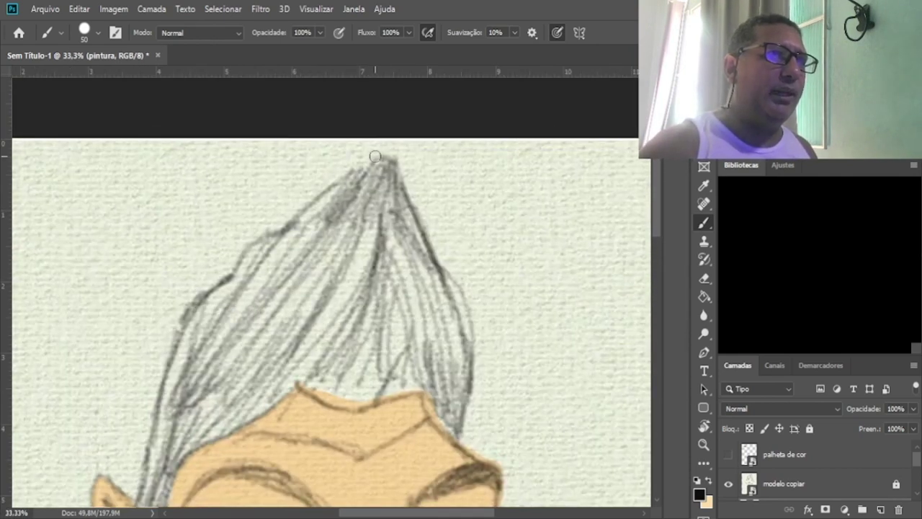
drag(389, 155, 328, 194)
mouse_move(370, 171)
mouse_down()
mouse_move(262, 233)
mouse_move(225, 283)
mouse_up()
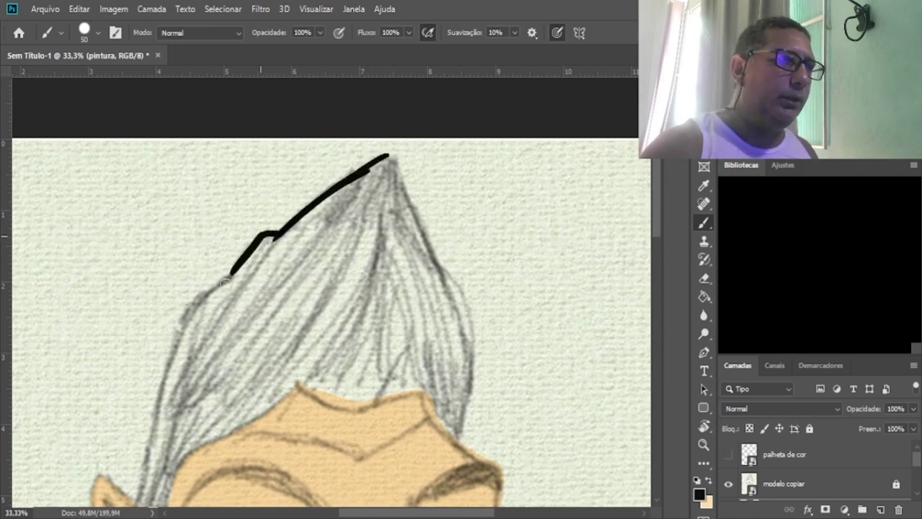
mouse_move(261, 242)
mouse_down()
mouse_move(211, 294)
mouse_move(229, 276)
mouse_move(171, 364)
mouse_move(189, 318)
mouse_move(148, 470)
mouse_up()
Trace the forehead hairline and the right outer edge of the hair in black, closing the outline at the pointed tip.
mouse_move(193, 333)
mouse_down()
mouse_move(199, 296)
mouse_move(169, 333)
mouse_move(168, 412)
mouse_move(229, 280)
mouse_move(348, 210)
mouse_move(397, 249)
mouse_move(421, 238)
mouse_move(364, 242)
mouse_move(471, 217)
mouse_move(473, 265)
mouse_move(492, 281)
mouse_move(502, 190)
mouse_up()
mouse_move(446, 109)
mouse_down()
mouse_move(450, 149)
mouse_move(426, 263)
mouse_up()
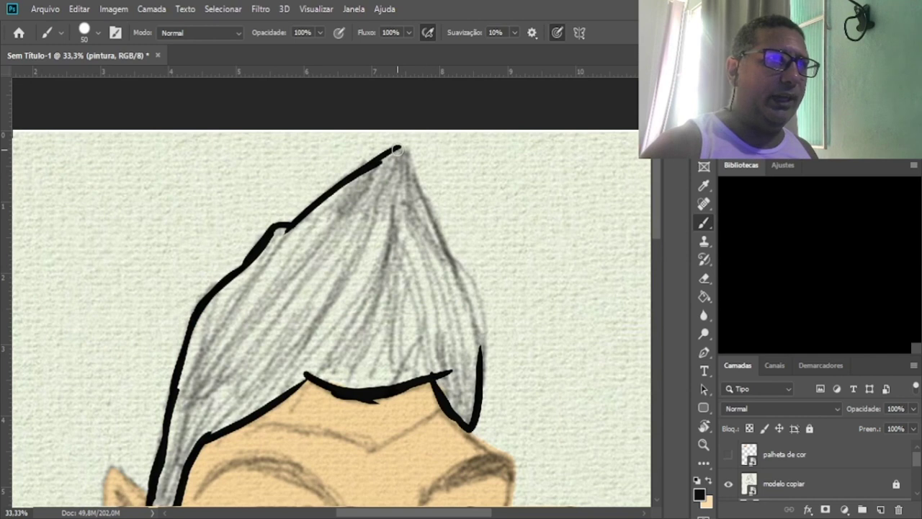
drag(396, 149, 422, 220)
drag(411, 171, 453, 283)
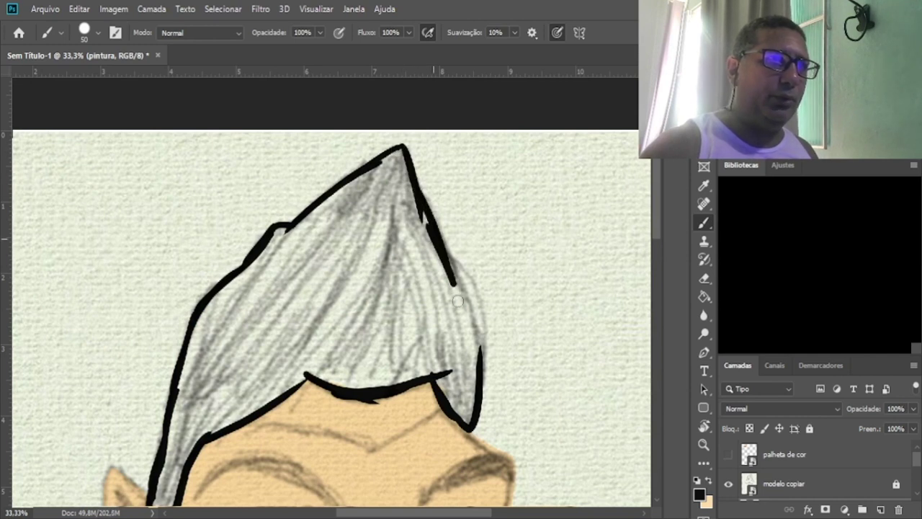
mouse_move(415, 191)
mouse_down()
mouse_move(445, 275)
mouse_move(426, 227)
mouse_move(482, 307)
mouse_move(478, 368)
mouse_move(477, 303)
mouse_move(452, 272)
mouse_up()
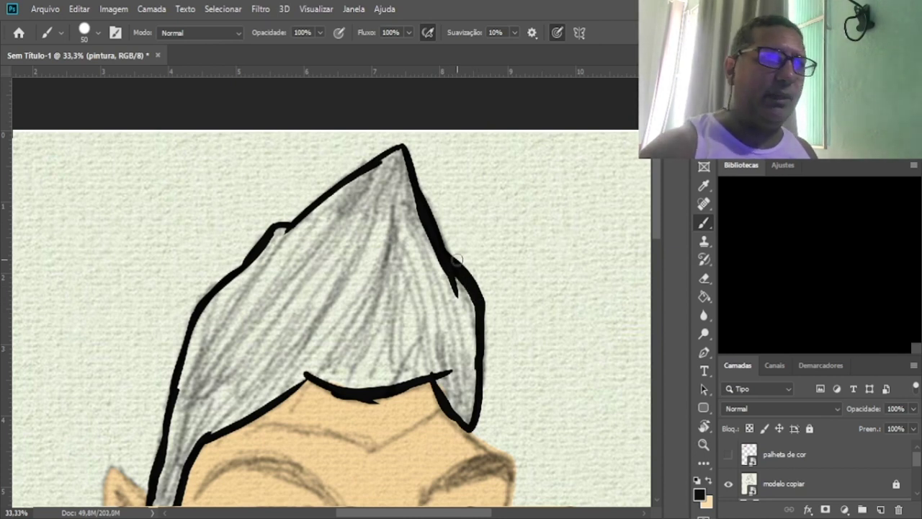
Select the empty area inside the black hair outline with the Magic Wand.
key(w)
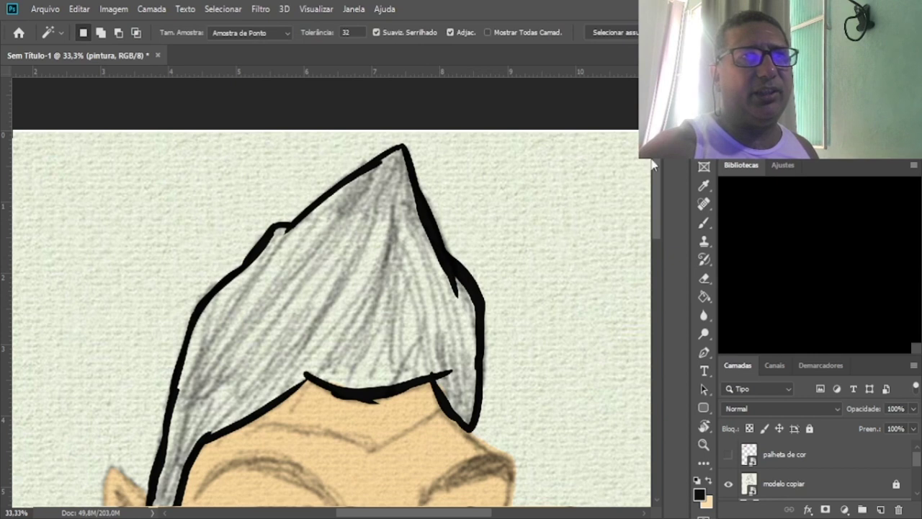
click(338, 259)
drag(329, 445, 354, 343)
key(ctrl+r)
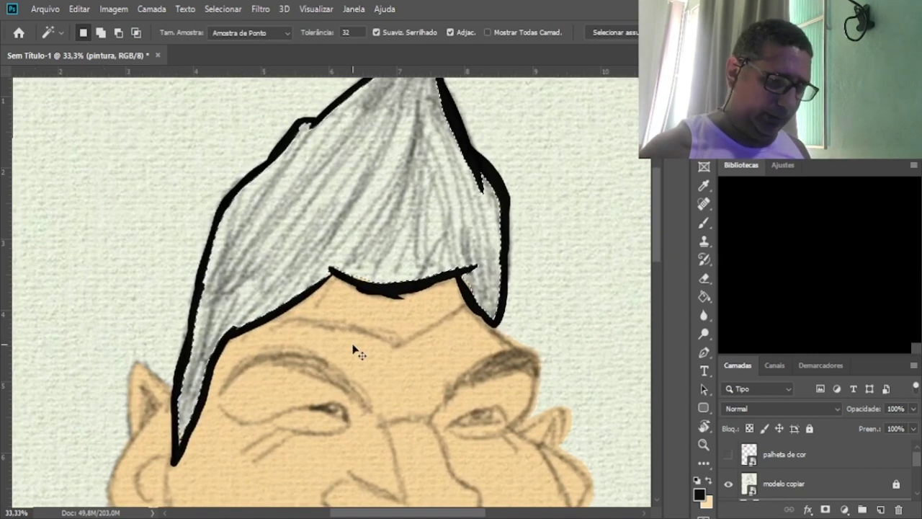
Fill the selected hair area with black and clear the selection.
key(ctrl+0)
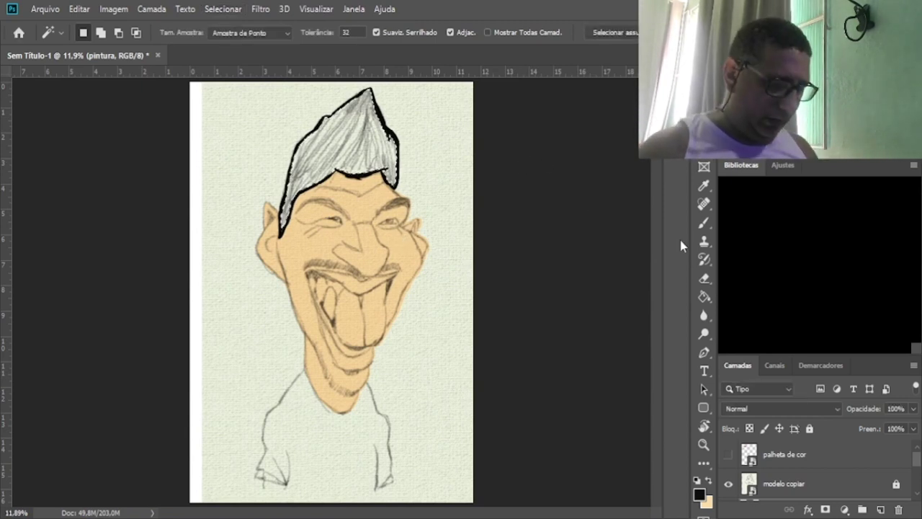
key(alt+BackSpace)
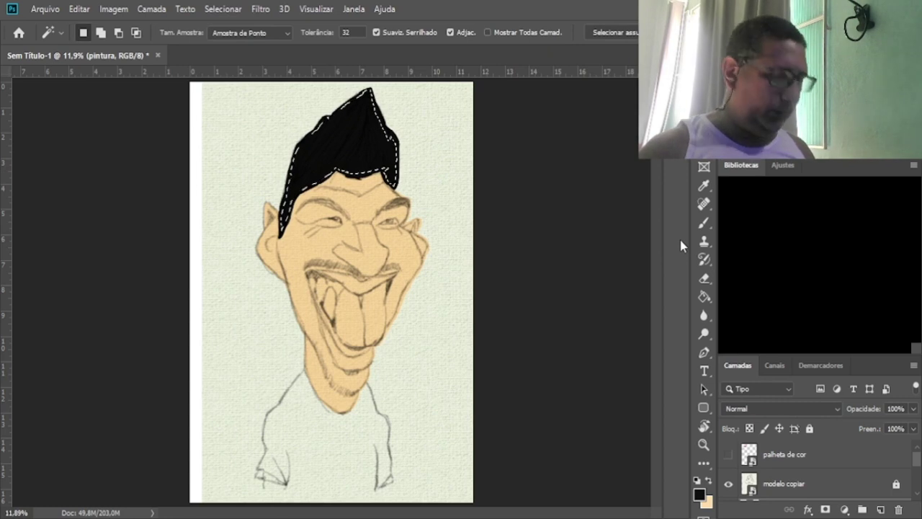
key(ctrl+d)
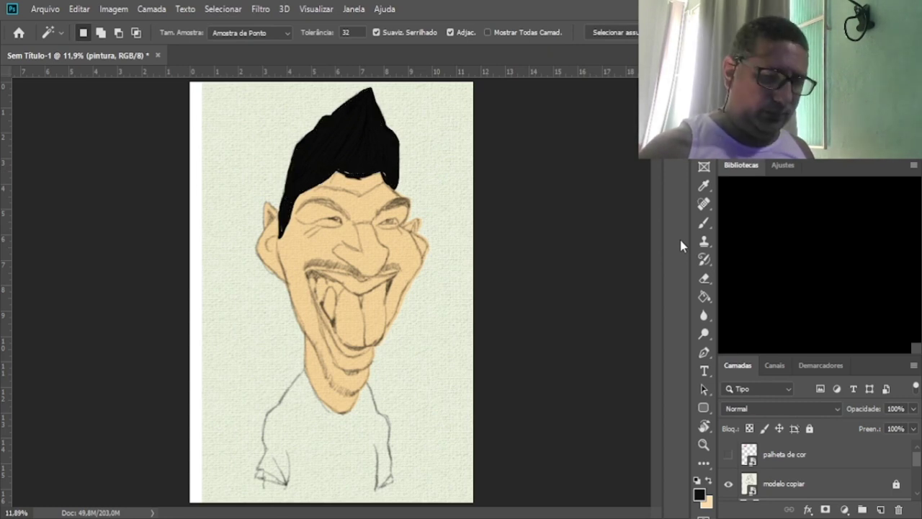
Cover the unpainted gaps along the forehead hairline and sideburn in black with the size-50 brush.
key(ctrl+plus)
key(ctrl+plus)
key(ctrl+plus)
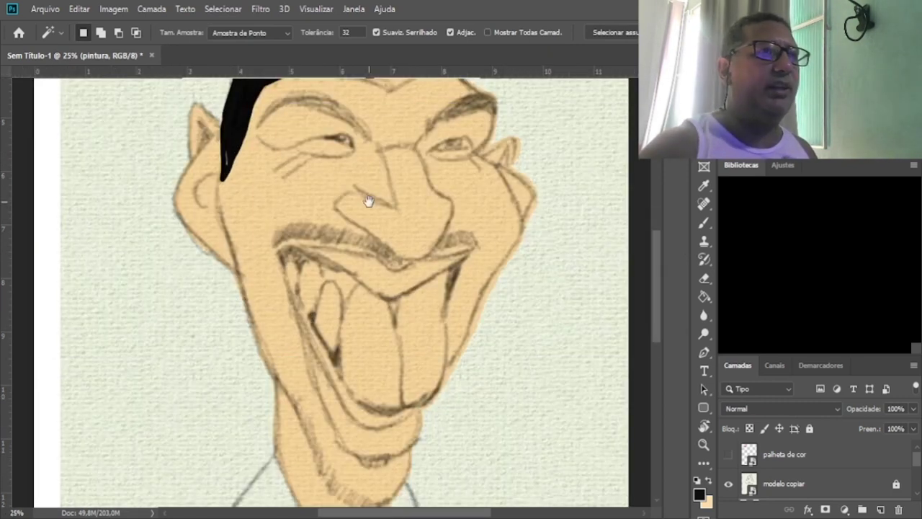
key(b)
drag(362, 192, 358, 442)
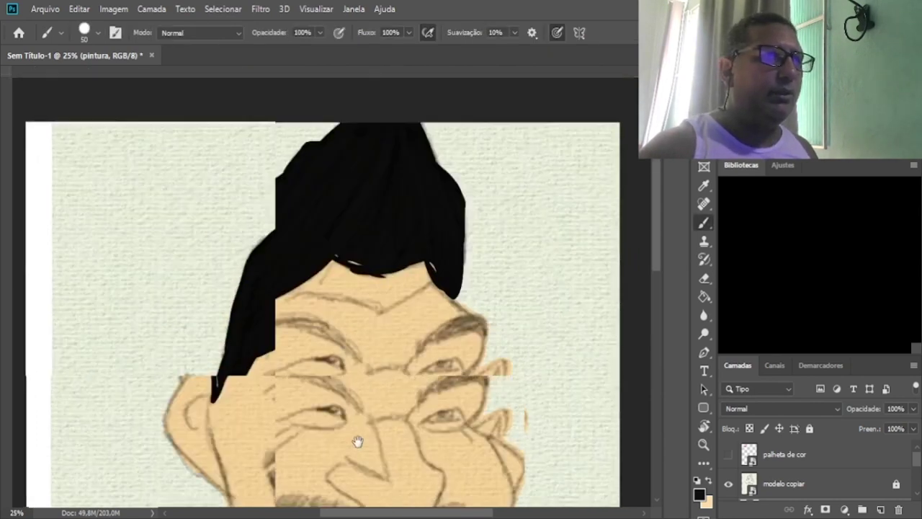
key(ctrl+r)
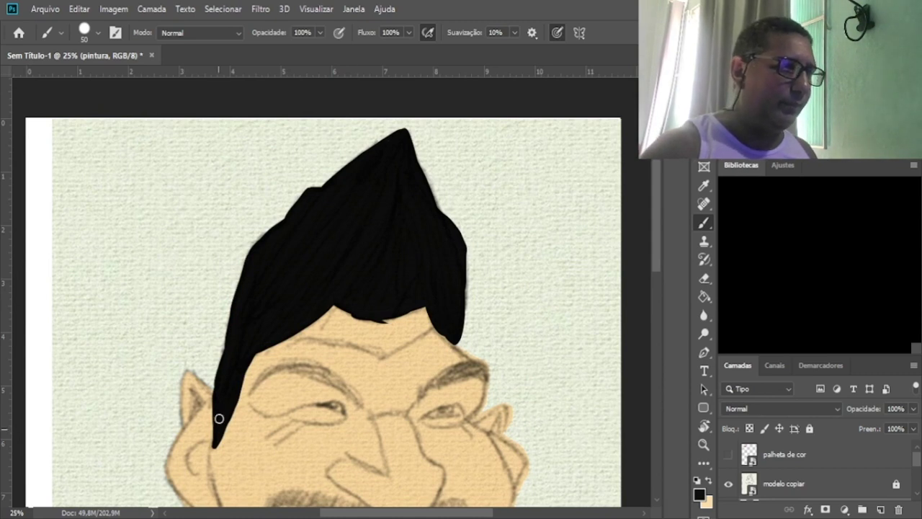
Pick blue as the foreground brush colour for the shirt.
drag(280, 442, 357, 155)
drag(350, 298, 372, 189)
drag(350, 364, 360, 267)
key(ctrl+r)
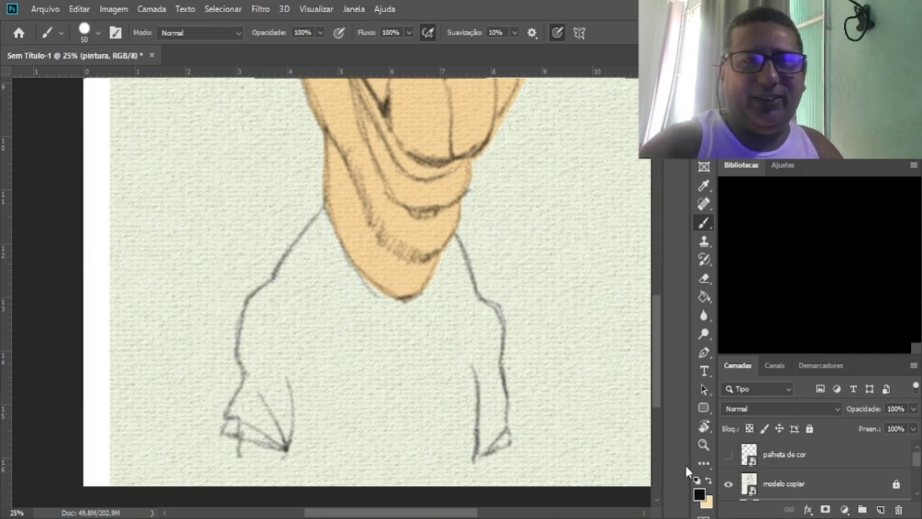
click(710, 485)
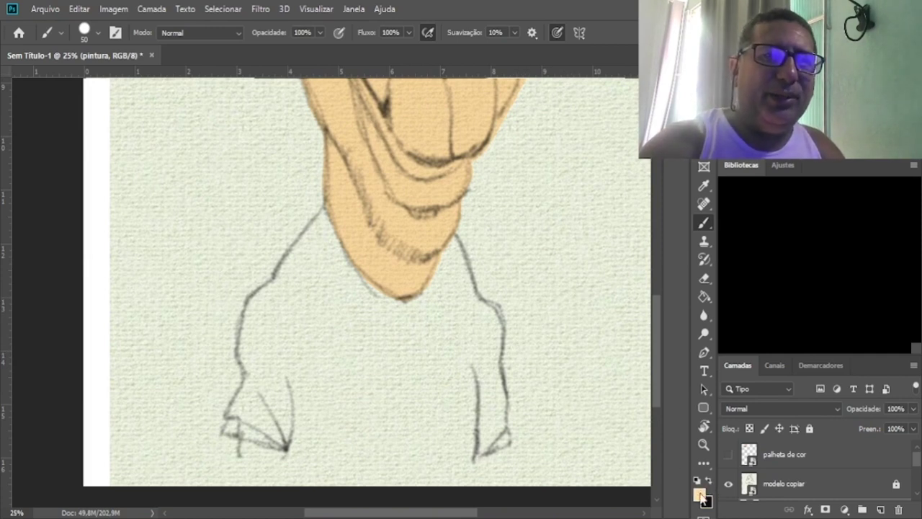
key(i)
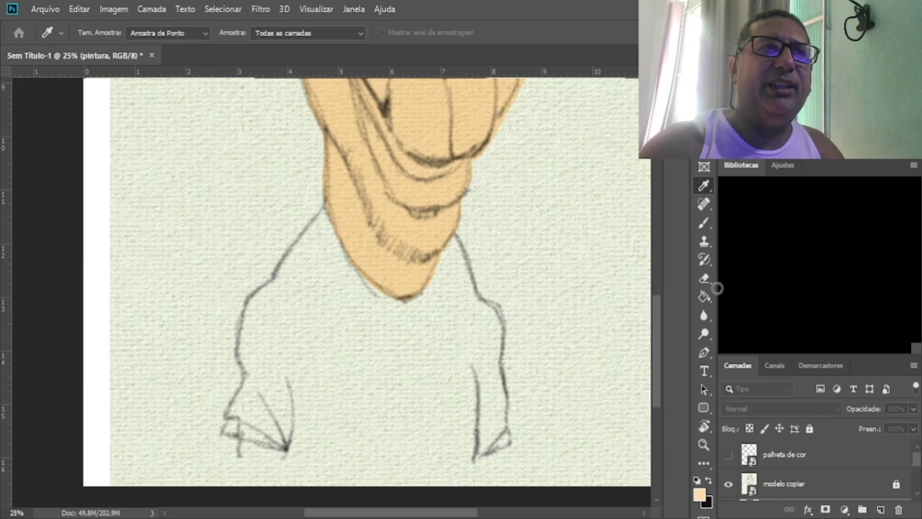
key(b)
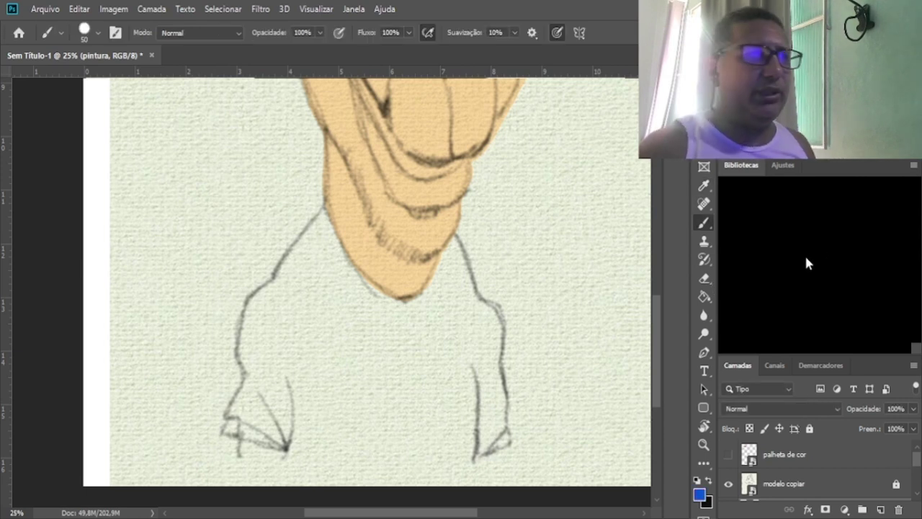
Trace the closed shirt outline in blue along shoulders, sleeves, hem and neckline, adding a fold line at each sleeve.
mouse_move(326, 199)
mouse_down()
mouse_move(272, 283)
mouse_move(275, 274)
mouse_move(244, 300)
mouse_move(243, 377)
mouse_move(227, 415)
mouse_move(281, 446)
mouse_move(291, 470)
mouse_move(438, 481)
mouse_up()
mouse_move(470, 364)
mouse_down()
mouse_move(468, 479)
mouse_move(426, 484)
mouse_move(474, 476)
mouse_move(508, 434)
mouse_move(484, 456)
mouse_move(505, 415)
mouse_move(502, 316)
mouse_up()
mouse_move(454, 232)
mouse_down()
mouse_move(478, 291)
mouse_move(469, 257)
mouse_move(501, 315)
mouse_up()
drag(454, 234, 430, 265)
mouse_move(452, 235)
mouse_down()
mouse_move(422, 287)
mouse_move(407, 297)
mouse_move(366, 276)
mouse_up()
mouse_move(326, 203)
mouse_down()
mouse_move(342, 254)
mouse_move(340, 244)
mouse_move(365, 280)
mouse_move(326, 210)
mouse_up()
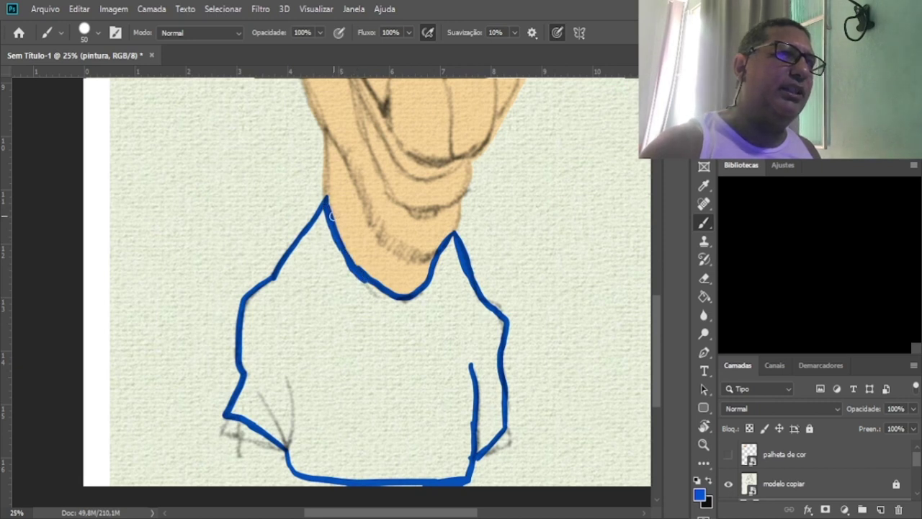
drag(391, 257, 387, 227)
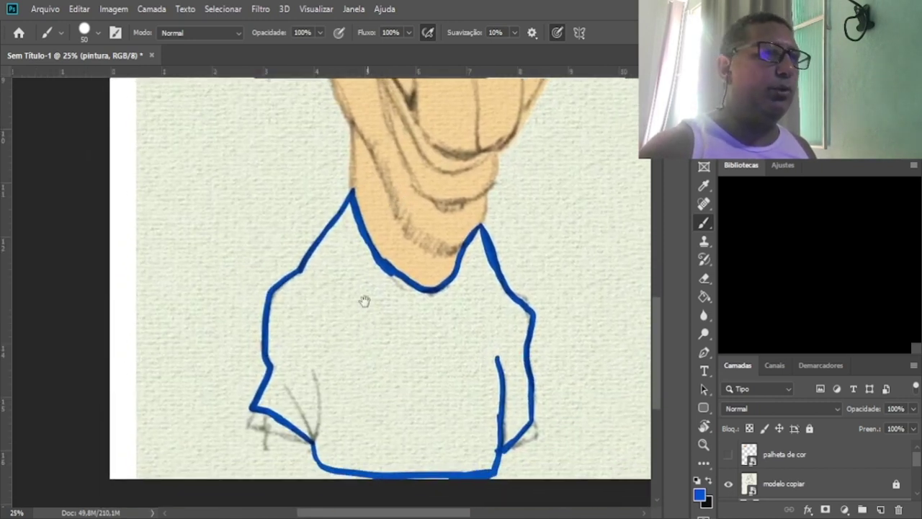
mouse_move(312, 442)
mouse_down()
mouse_move(322, 394)
mouse_move(317, 424)
mouse_up()
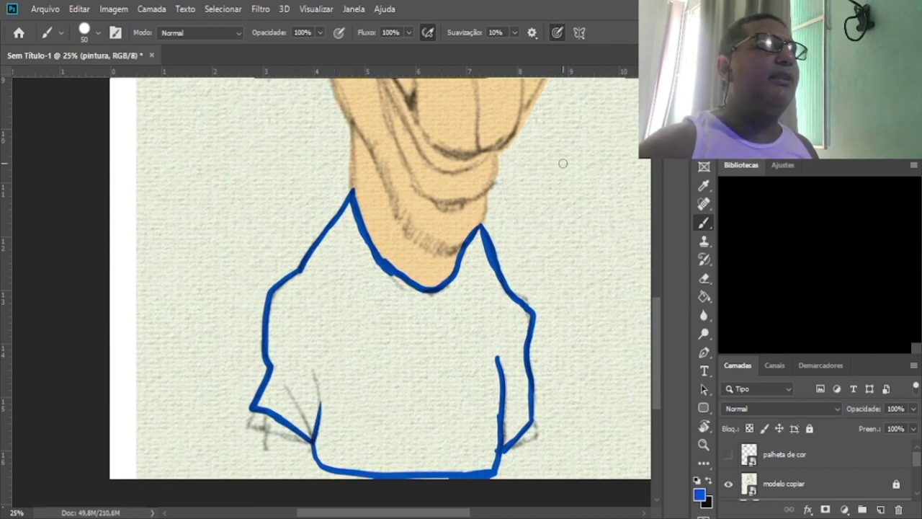
Select the area inside the blue shirt outline with the Magic Wand, fill it with blue and deselect, keeping the pintura layer visible.
key(w)
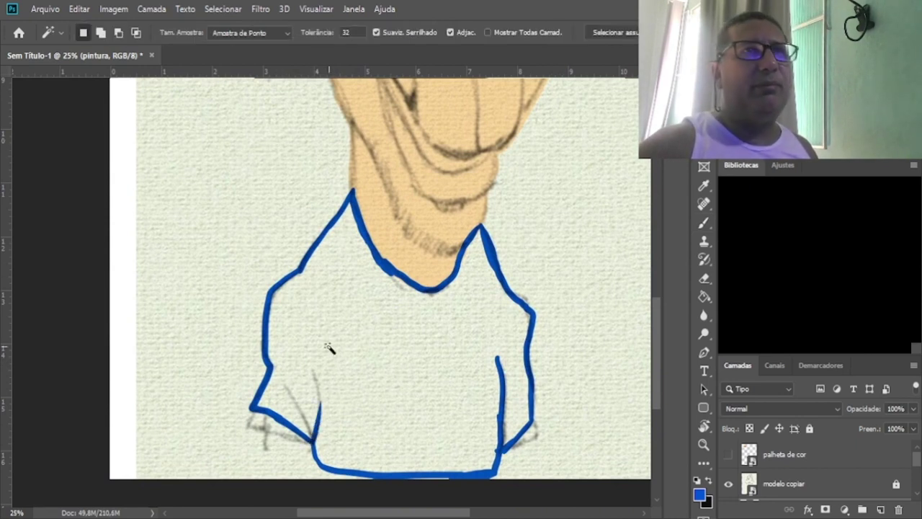
click(382, 301)
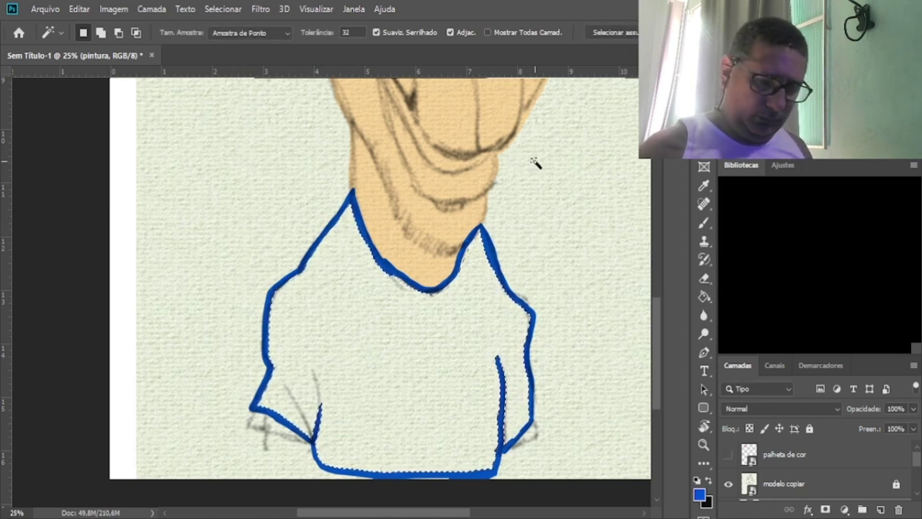
key(alt)
key(alt+BackSpace)
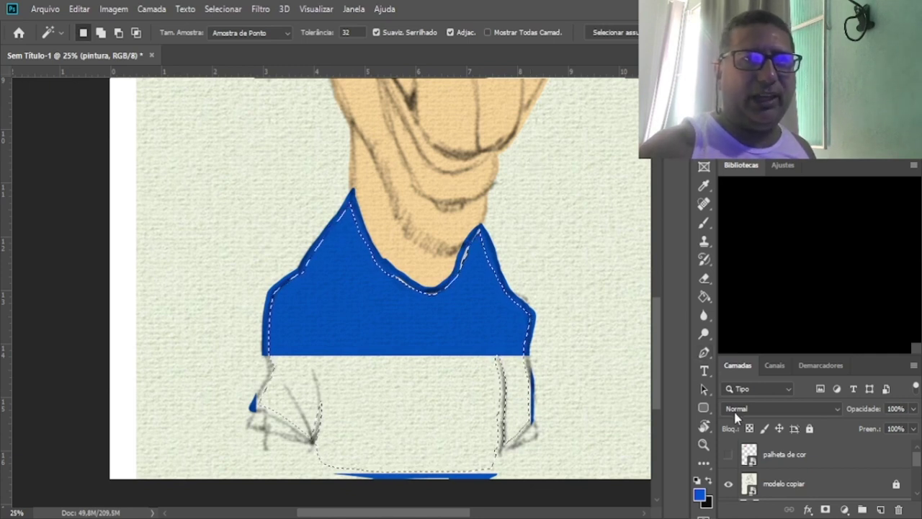
key(ctrl+d)
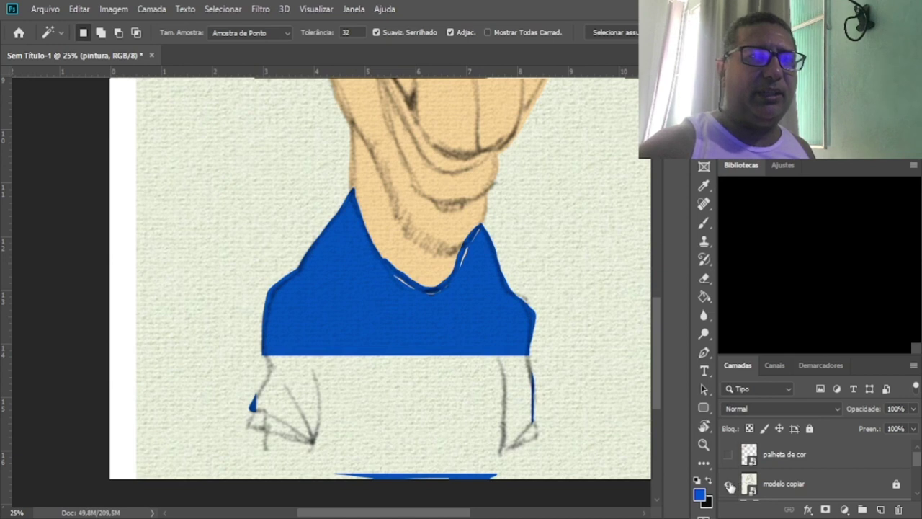
scroll(730, 487, down, 1)
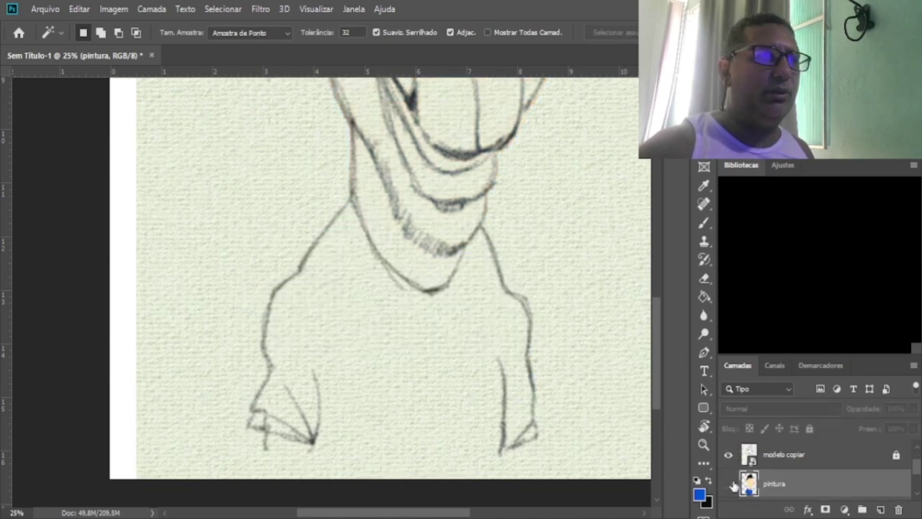
click(729, 484)
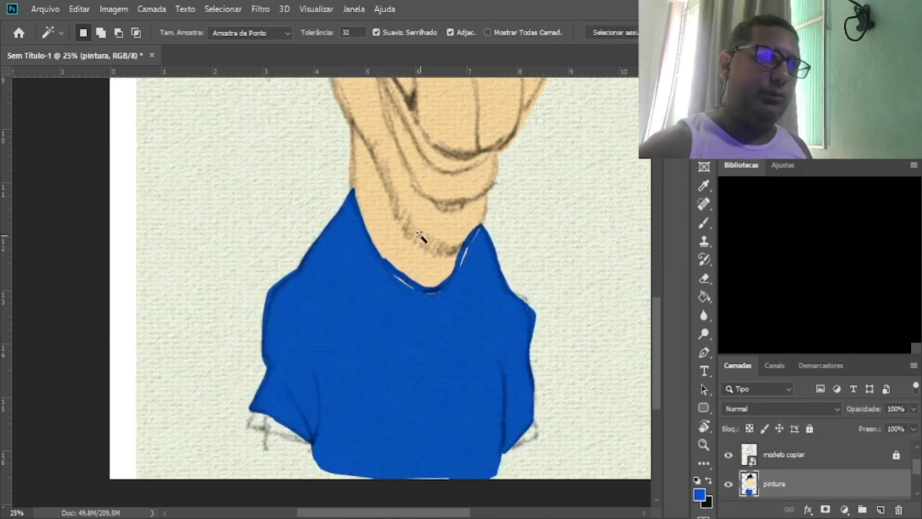
Brush blue over the unpainted gaps along the shirt's neckline.
key(b)
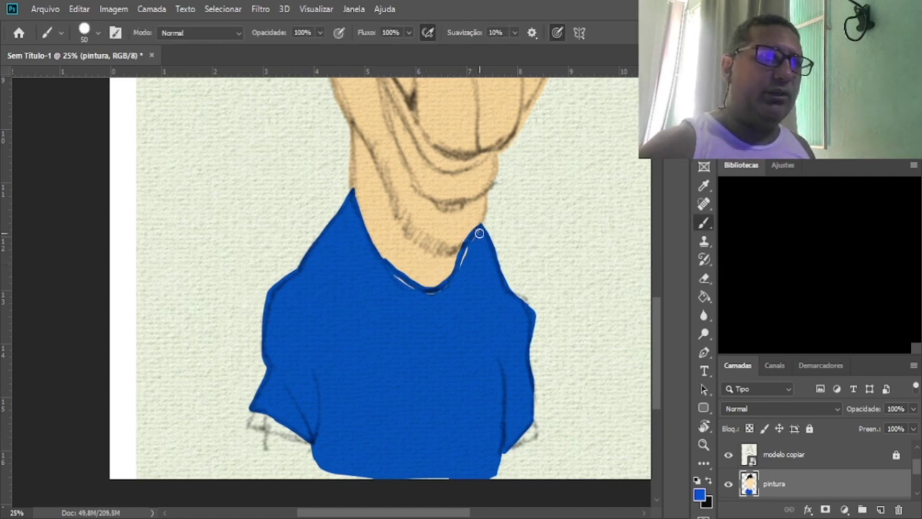
mouse_move(475, 238)
mouse_down()
mouse_move(461, 271)
mouse_move(479, 231)
mouse_move(450, 291)
mouse_move(454, 279)
mouse_move(431, 293)
mouse_move(391, 274)
mouse_up()
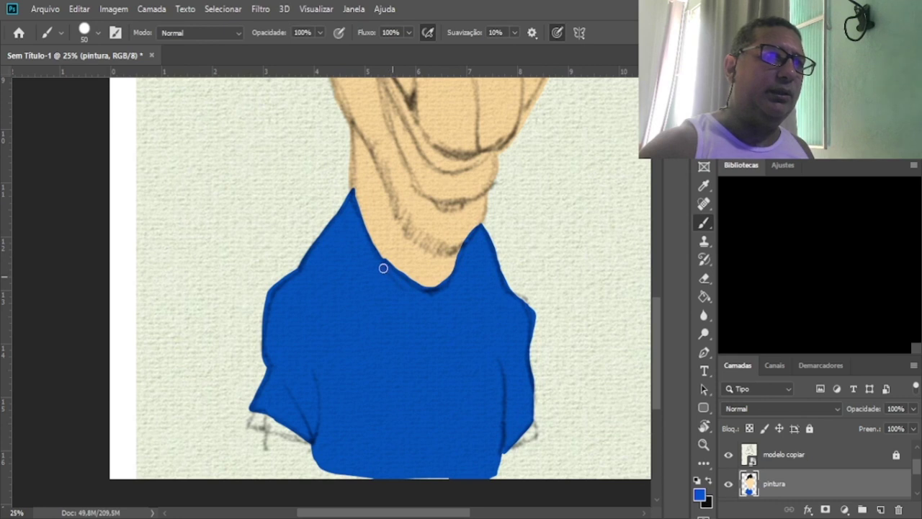
mouse_move(473, 323)
mouse_down()
mouse_move(432, 309)
mouse_move(449, 302)
mouse_up()
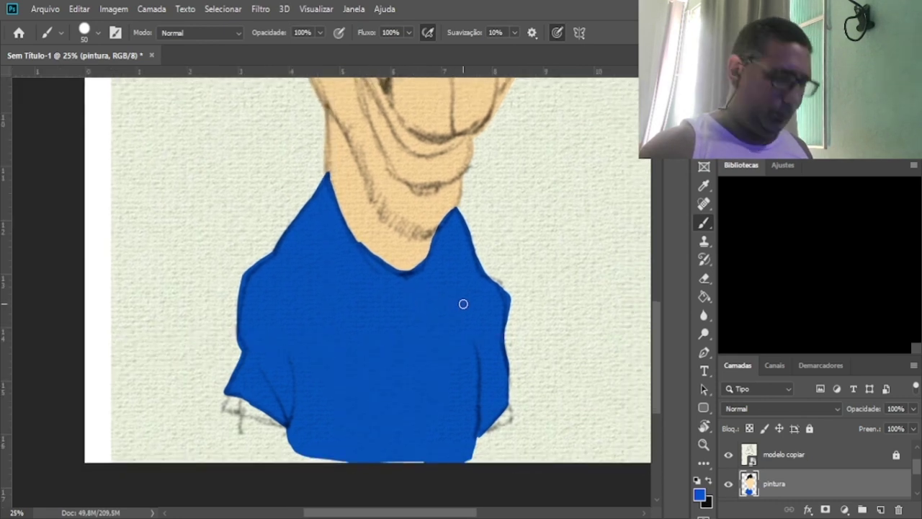
Sample the skin colour from the neck and repaint the neck's edge along the collar.
alt+click(434, 202)
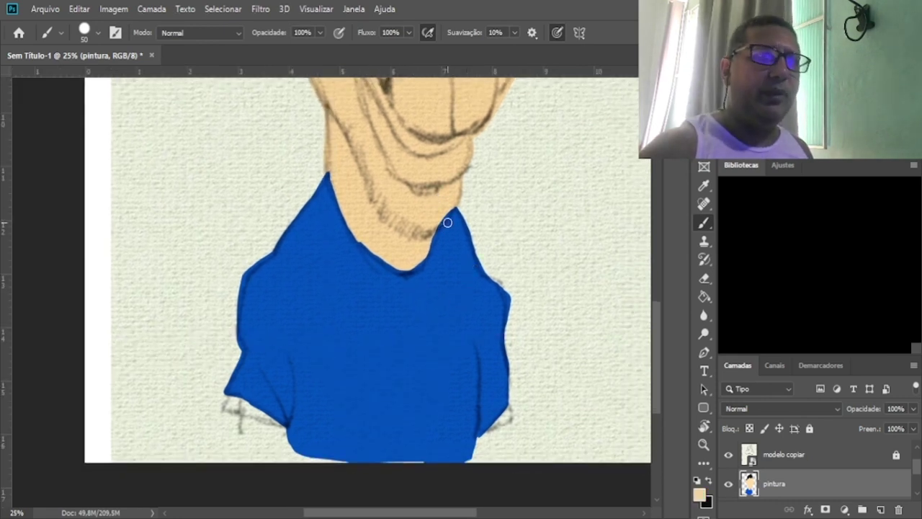
drag(450, 210, 425, 255)
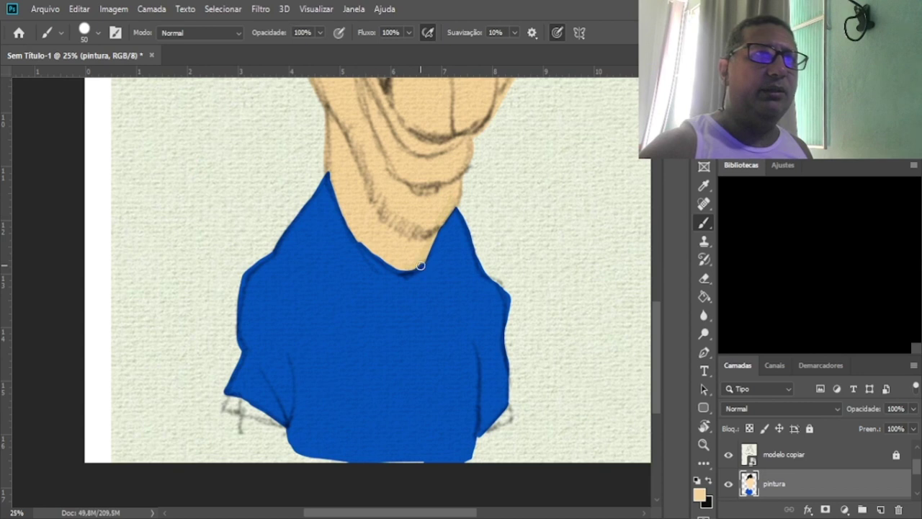
drag(365, 247, 389, 261)
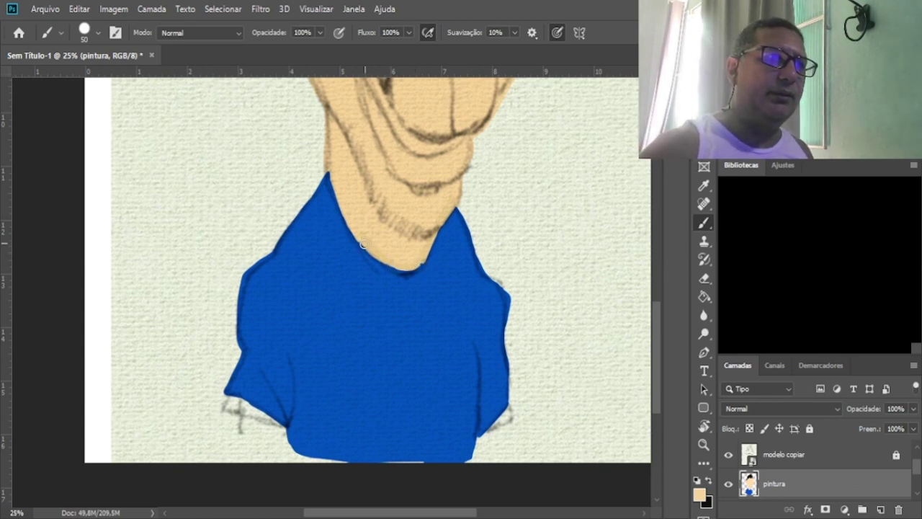
Make white the foreground colour and paint the cuffs at the ends of both shirt sleeves.
scroll(354, 369, down, 3)
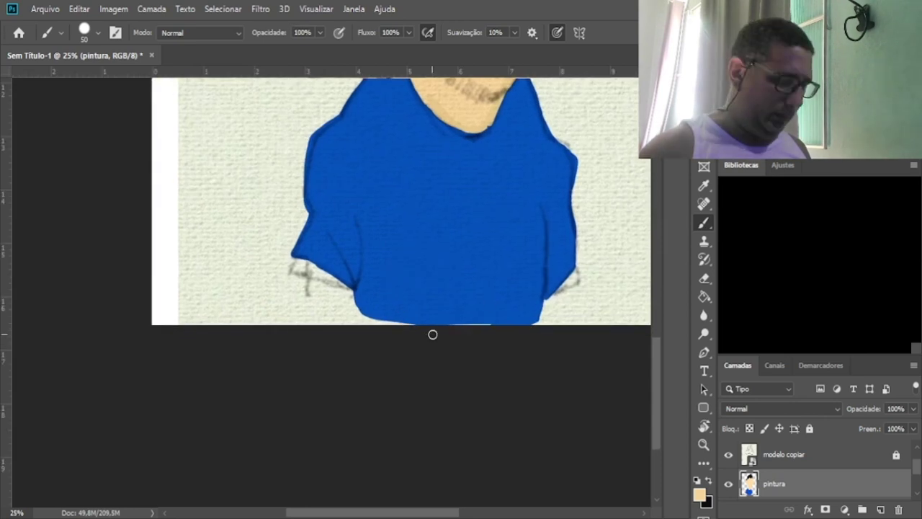
key(x)
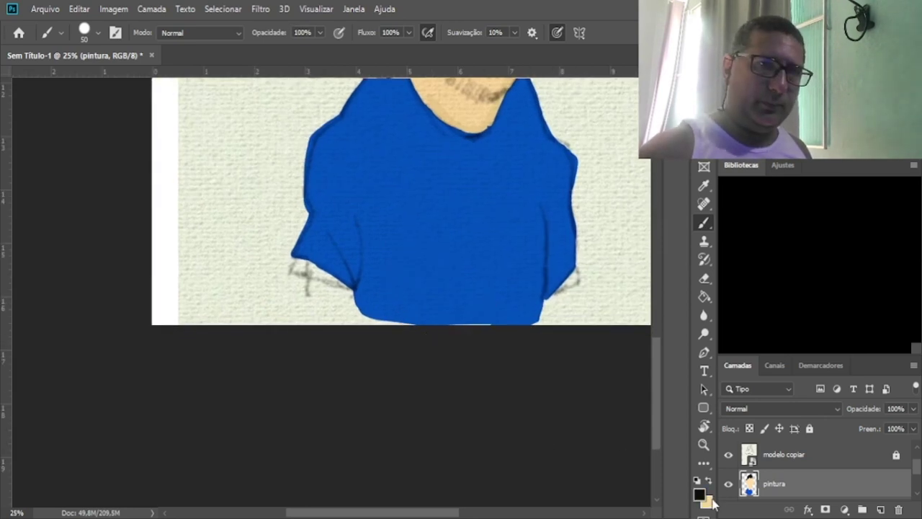
key(i)
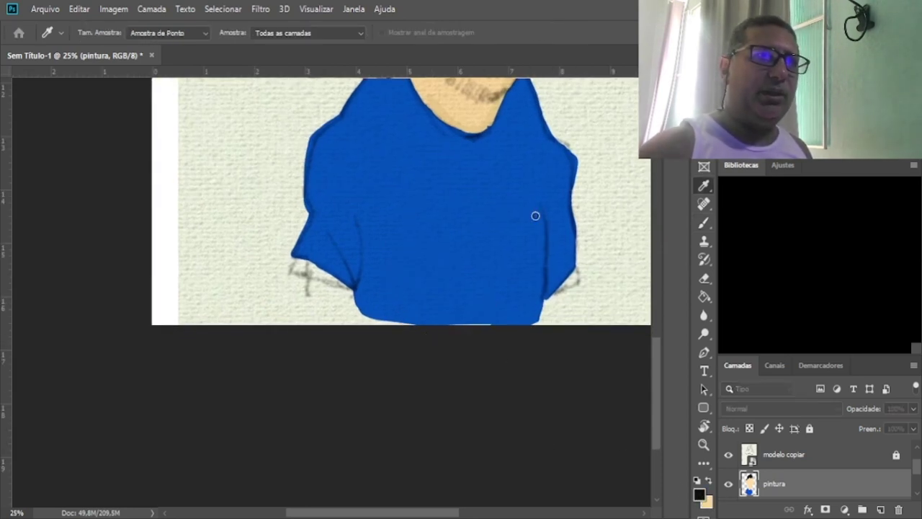
key(b)
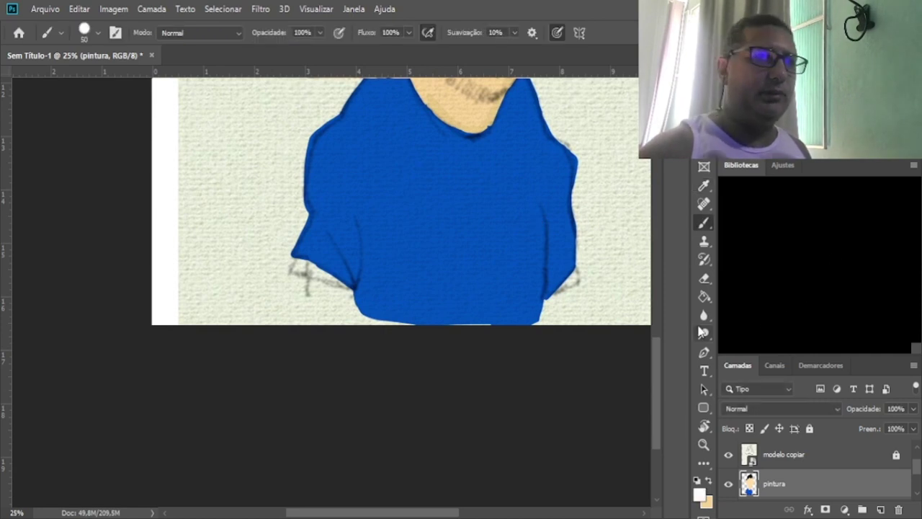
drag(298, 257, 320, 274)
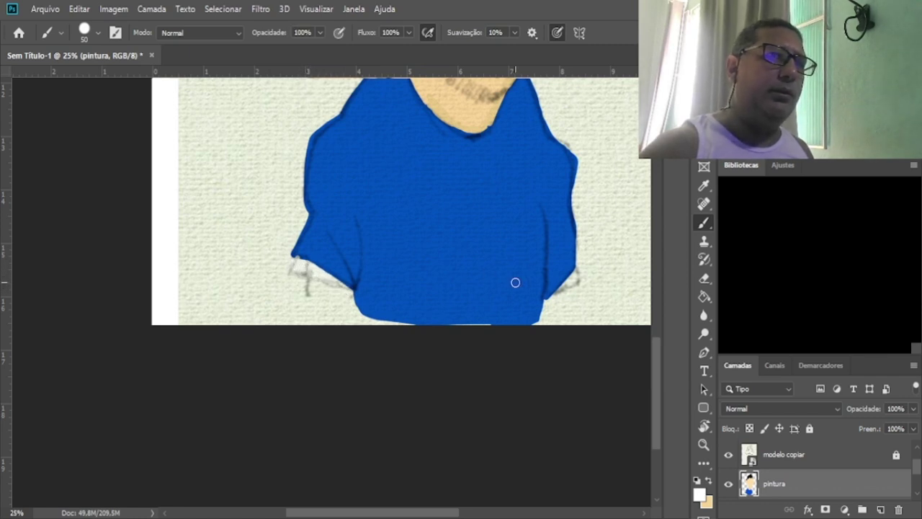
mouse_move(583, 271)
mouse_down()
mouse_move(554, 293)
mouse_move(569, 282)
mouse_up()
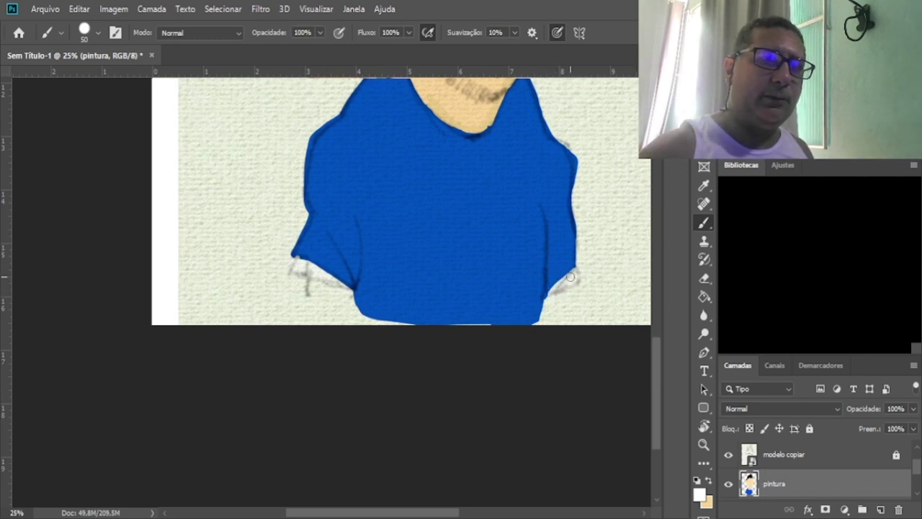
Hide the modelo copiar layer and even out the darker skin patches along the collar with the sampled light peach.
click(728, 455)
scroll(535, 182, up, 5)
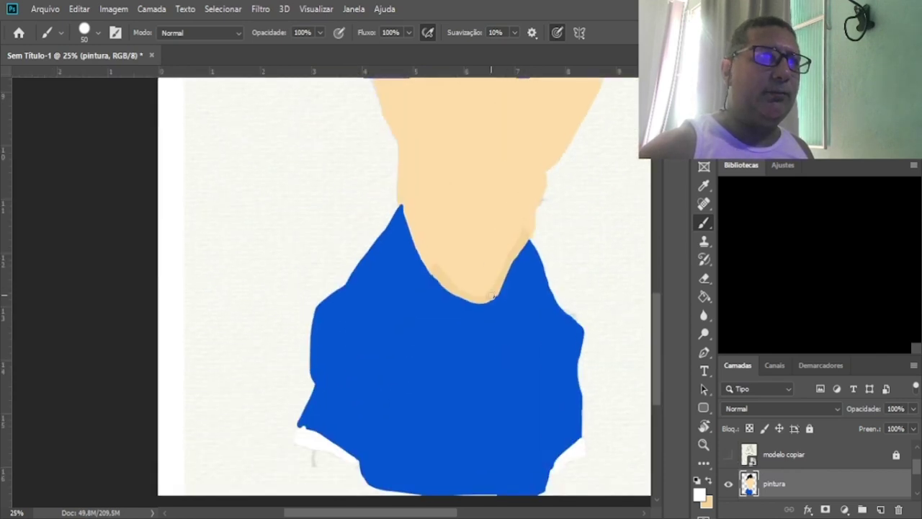
alt+click(492, 199)
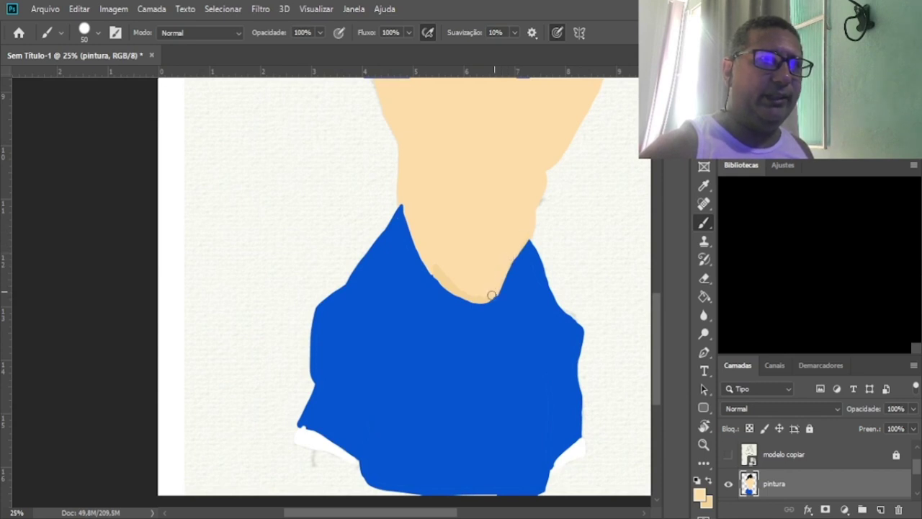
drag(480, 298, 442, 281)
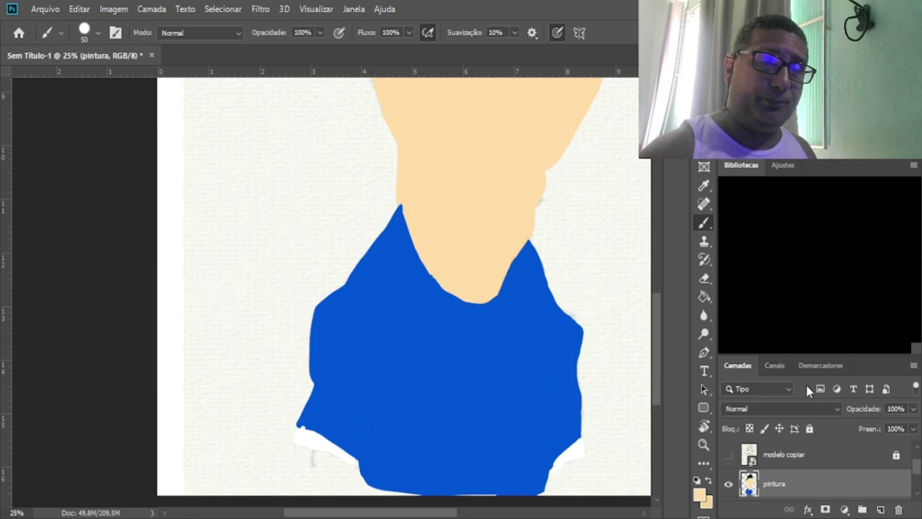
Select the modelo layer just above the Plano de Fundo layer.
scroll(835, 481, down, 1)
scroll(835, 482, down, 1)
click(777, 467)
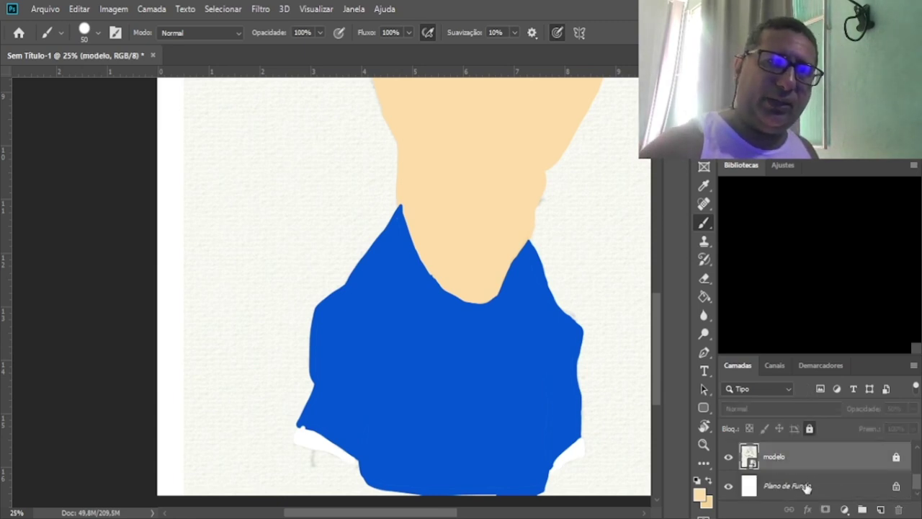
Add a new layer directly above the modelo layer and paint the left arm below its cuff in peach.
click(880, 509)
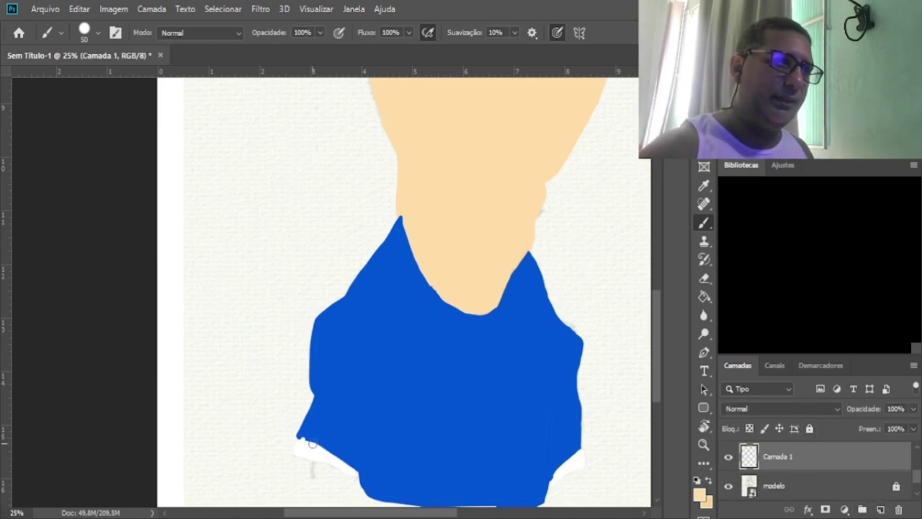
drag(296, 455, 291, 502)
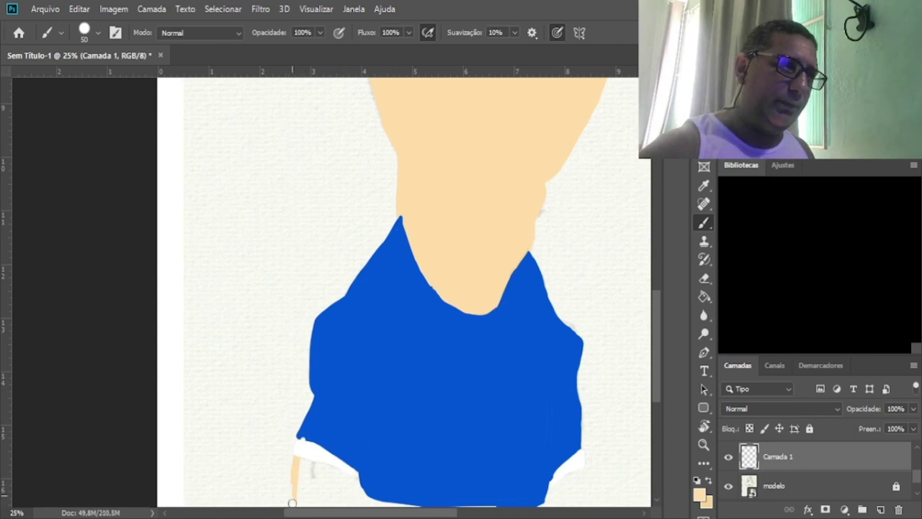
mouse_move(304, 457)
mouse_down()
mouse_move(299, 505)
mouse_move(323, 453)
mouse_up()
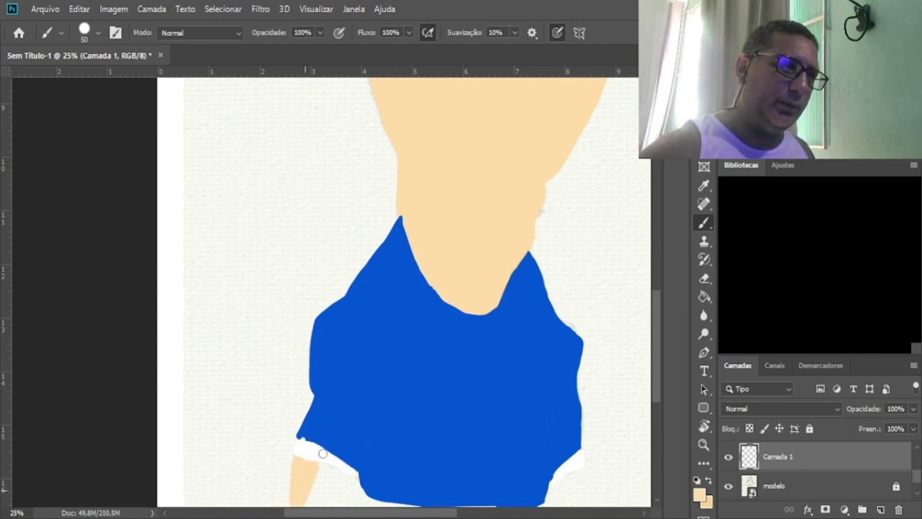
mouse_move(312, 486)
mouse_down()
mouse_move(328, 449)
mouse_move(312, 506)
mouse_move(331, 462)
mouse_move(328, 507)
mouse_move(349, 463)
mouse_move(341, 499)
mouse_move(350, 477)
mouse_up()
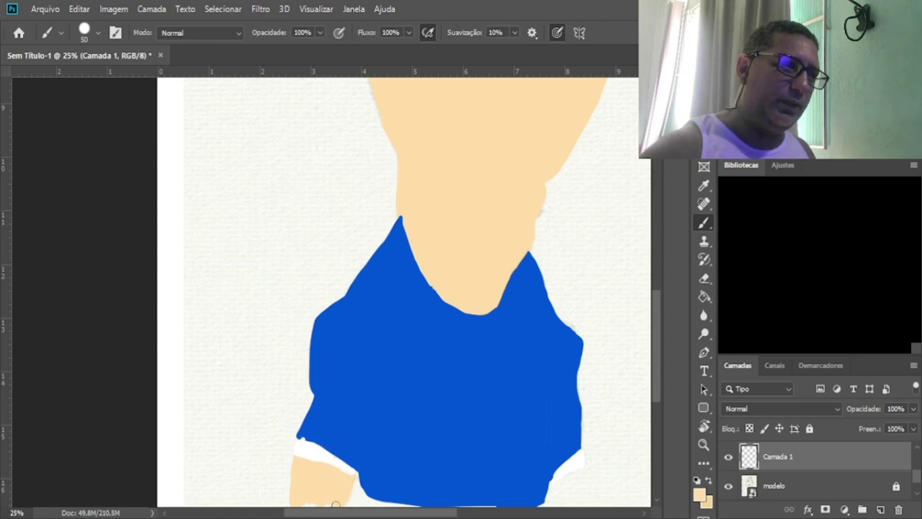
mouse_move(315, 513)
mouse_down()
mouse_move(386, 367)
mouse_move(331, 423)
mouse_up()
key(ctrl+r)
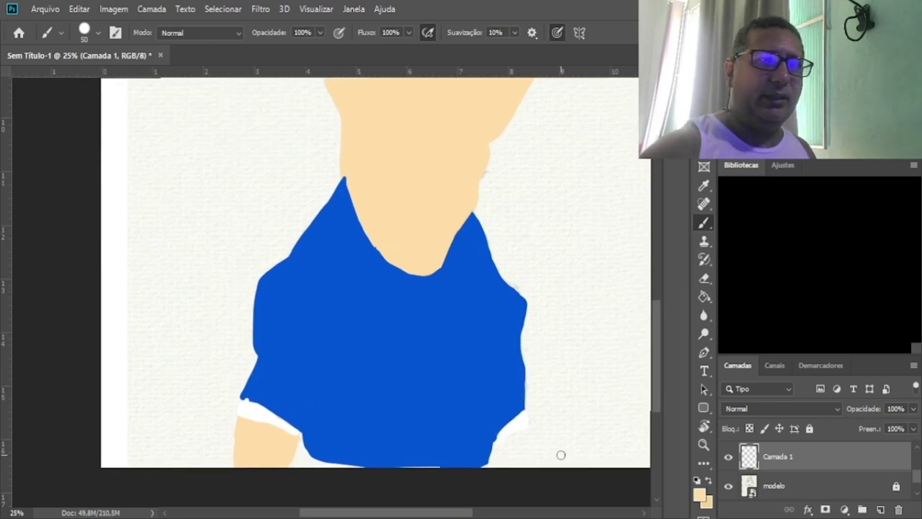
Paint the right arm below its cuff in peach and show the modelo copiar sketch layer.
mouse_move(496, 444)
mouse_down()
mouse_move(499, 467)
mouse_move(508, 452)
mouse_move(499, 454)
mouse_move(499, 435)
mouse_move(509, 456)
mouse_move(503, 430)
mouse_up()
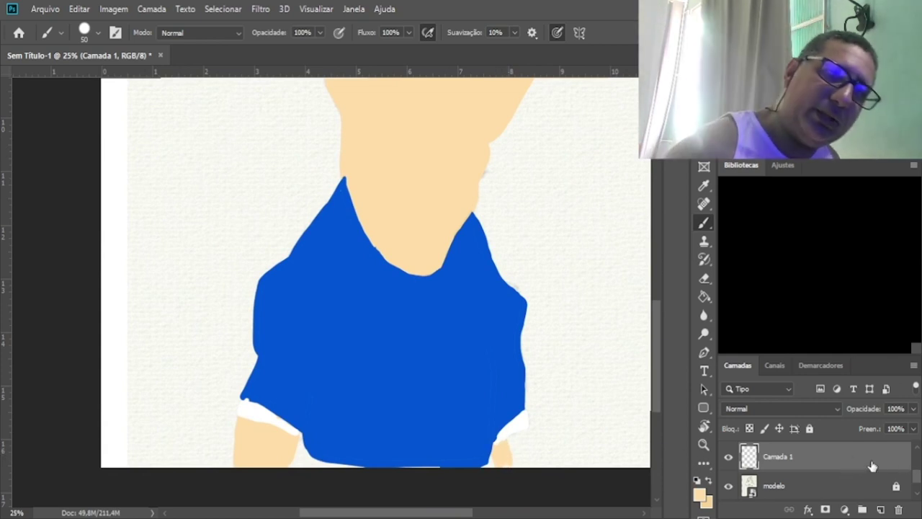
drag(916, 477, 916, 458)
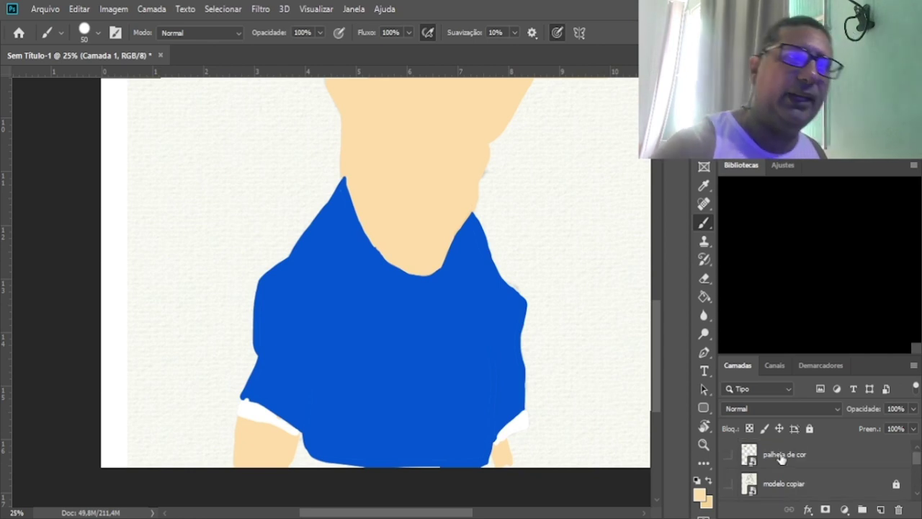
click(728, 484)
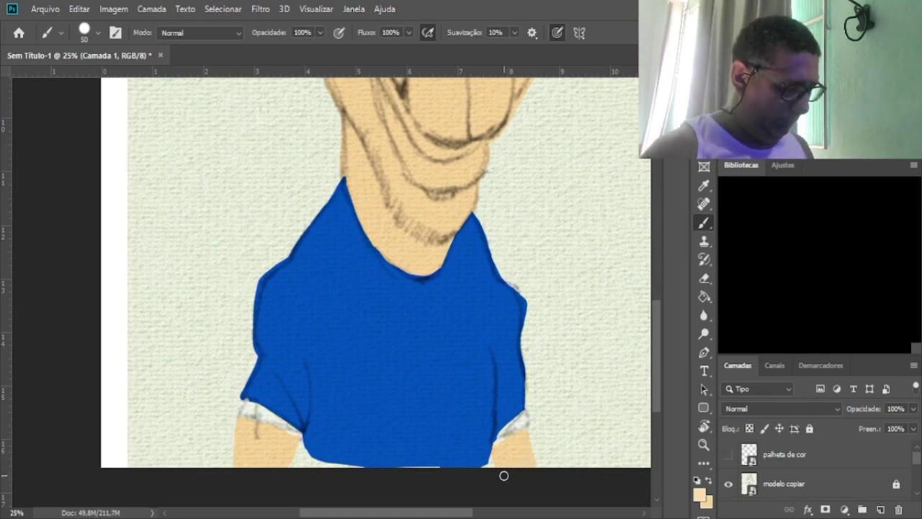
Compare the whole painted figure with and without the modelo copiar sketch overlay.
key(e)
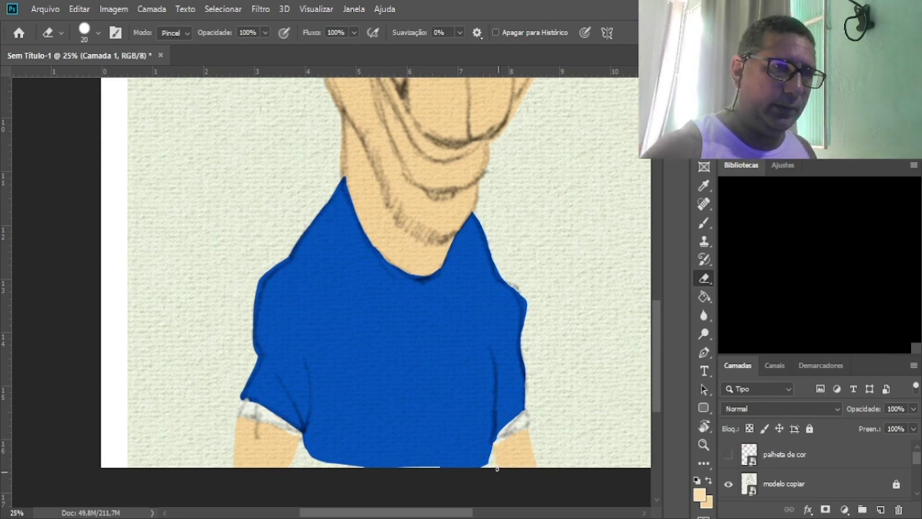
scroll(488, 425, up, 2)
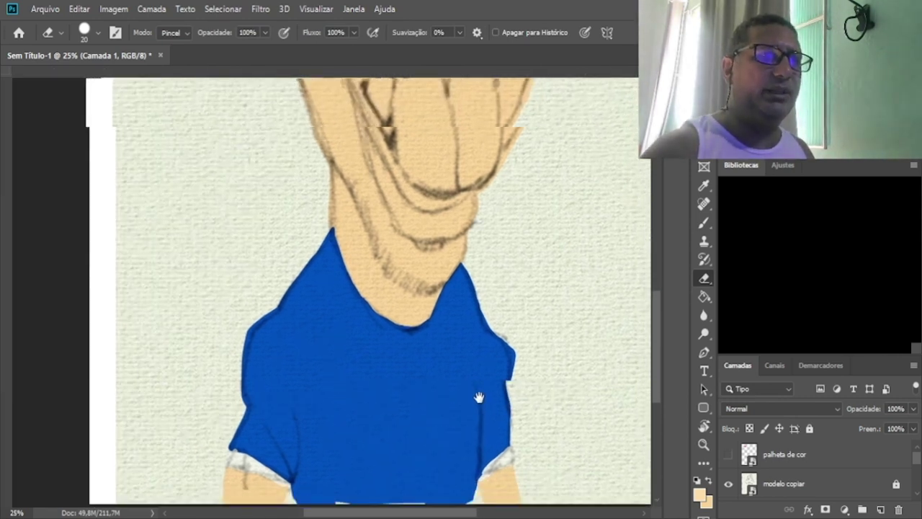
key(ctrl+0)
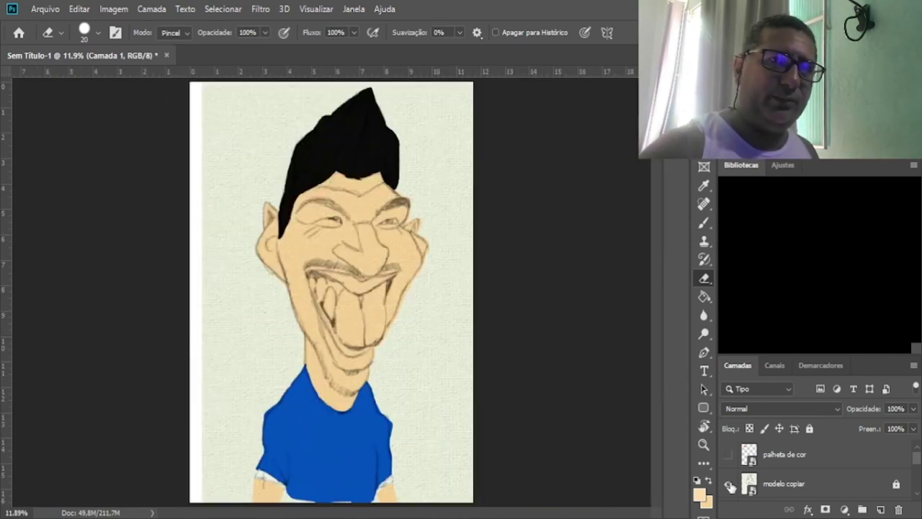
click(729, 483)
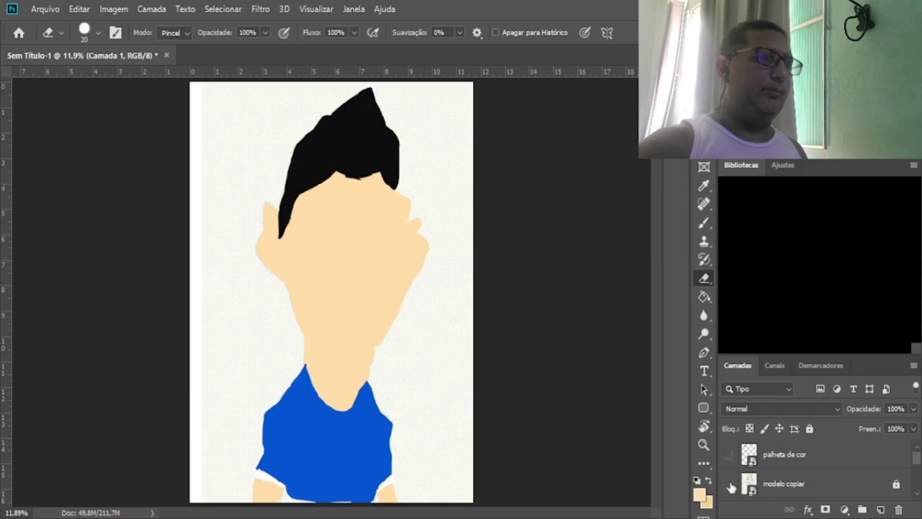
click(729, 485)
click(729, 485)
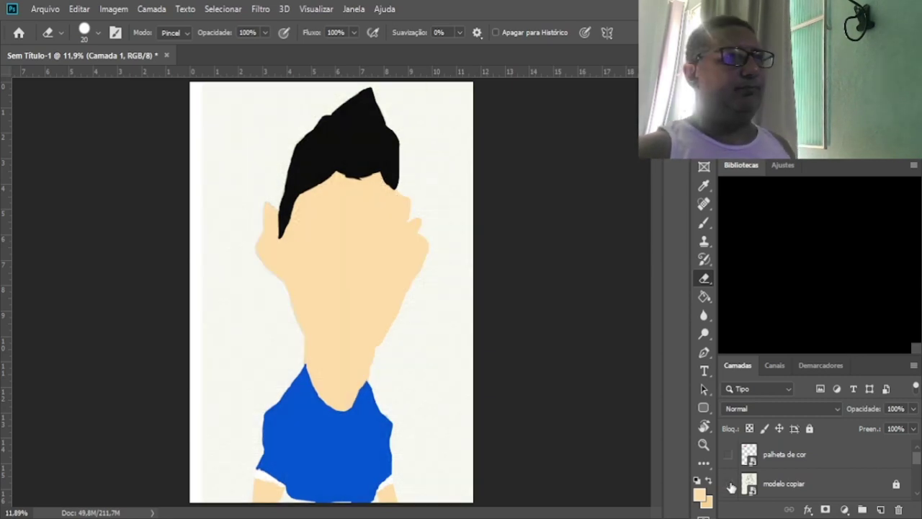
click(729, 484)
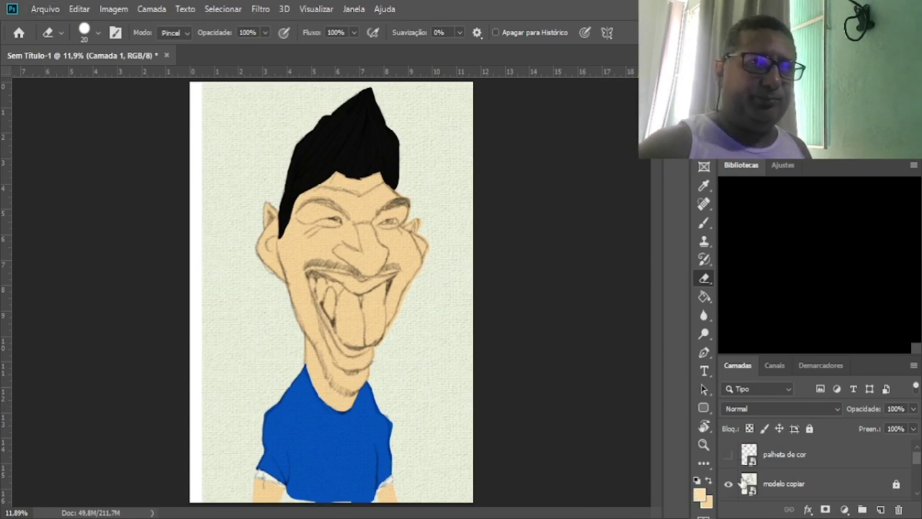
With the Brush tool active, sample black from the painted hair while the modelo copiar layer is hidden, and show that layer again.
scroll(743, 483, down, 2)
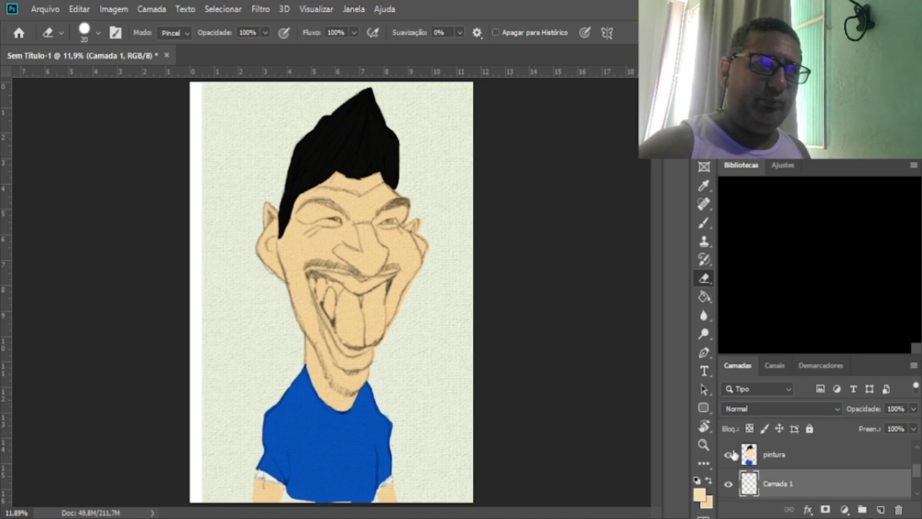
click(729, 455)
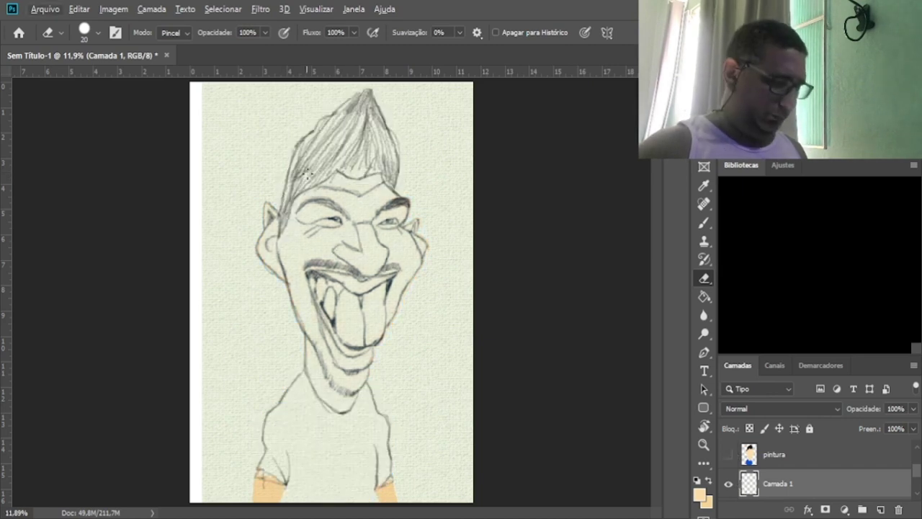
click(702, 186)
click(702, 224)
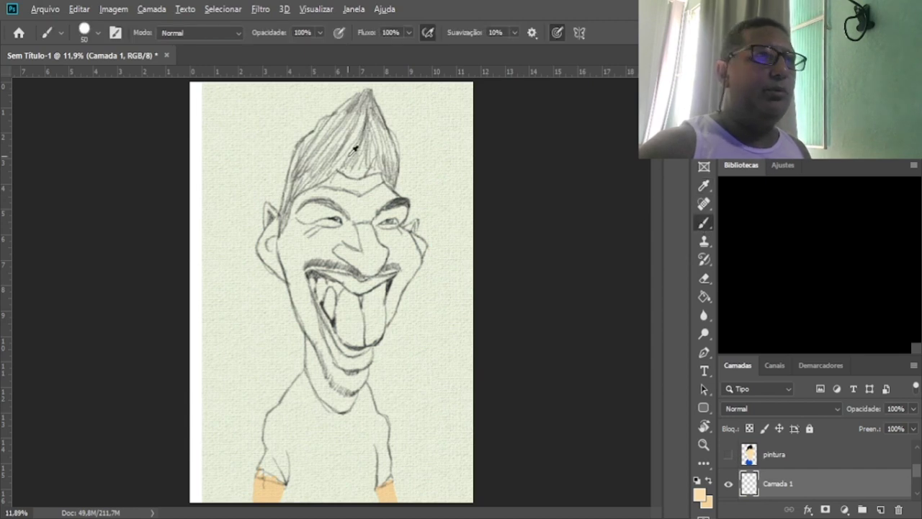
click(728, 455)
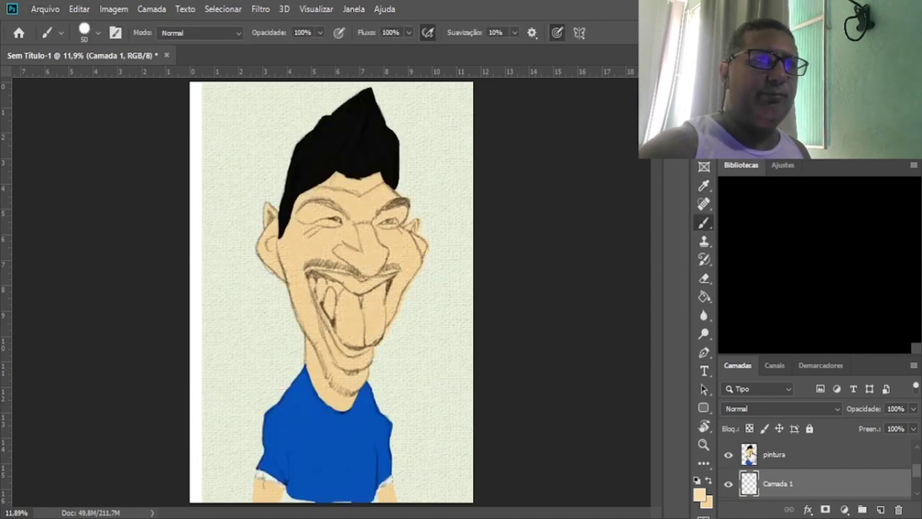
scroll(753, 455, down, 3)
click(728, 484)
alt+click(352, 138)
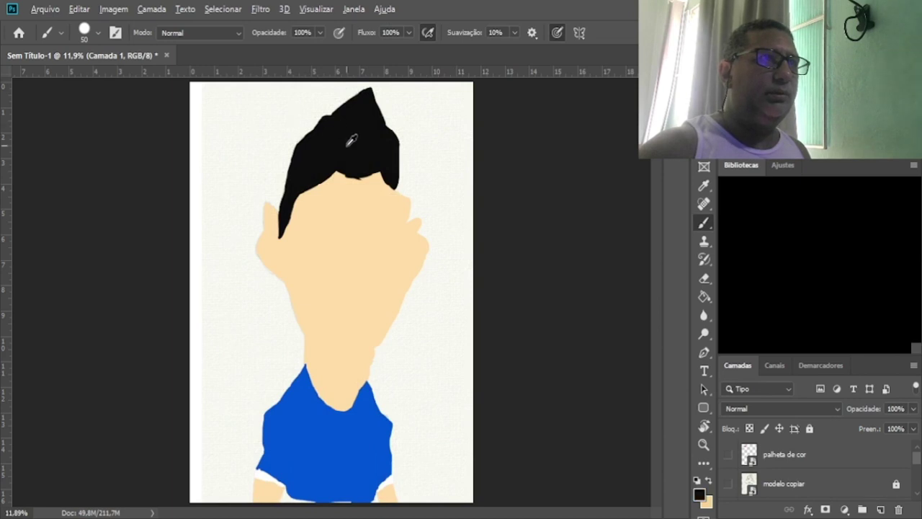
click(729, 484)
Select the pintura layer and reduce the brush size to 10 for the eyebrow details.
scroll(760, 472, down, 3)
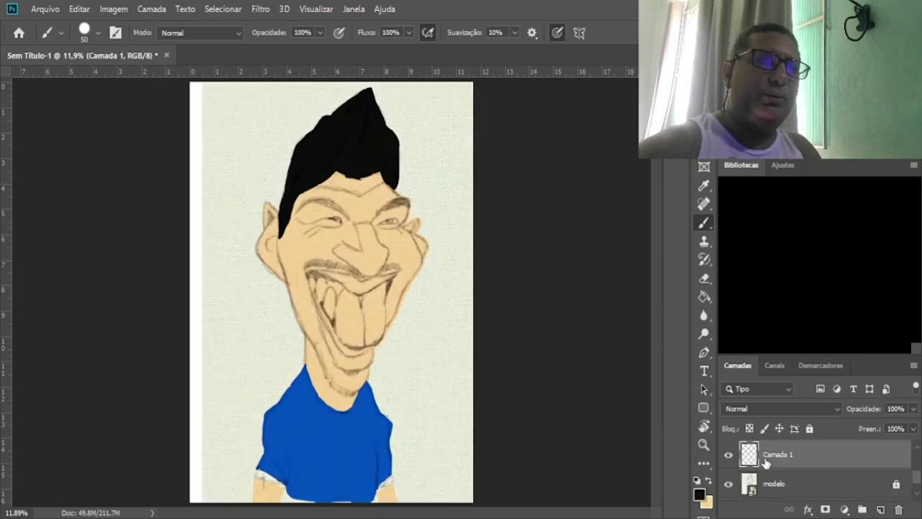
scroll(776, 463, up, 2)
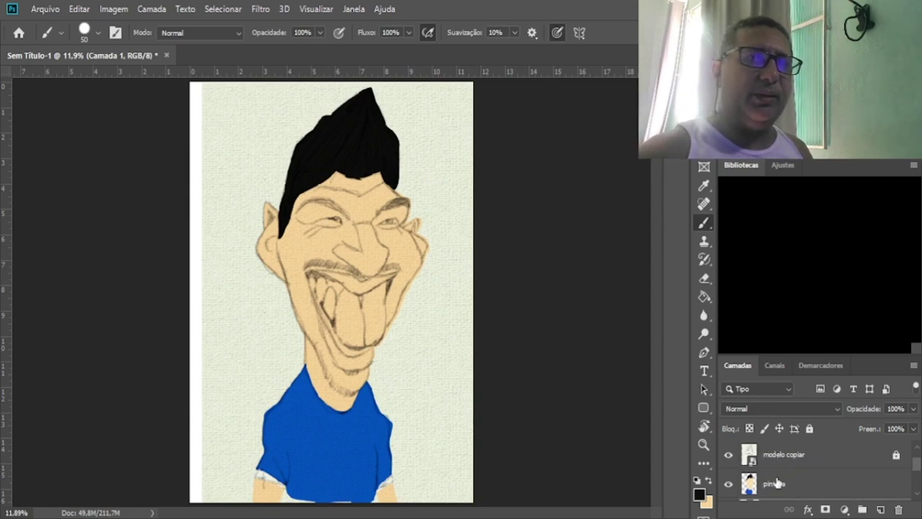
click(777, 483)
key(ctrl+plus)
key(ctrl+plus)
key(ctrl+plus)
key(ctrl+plus)
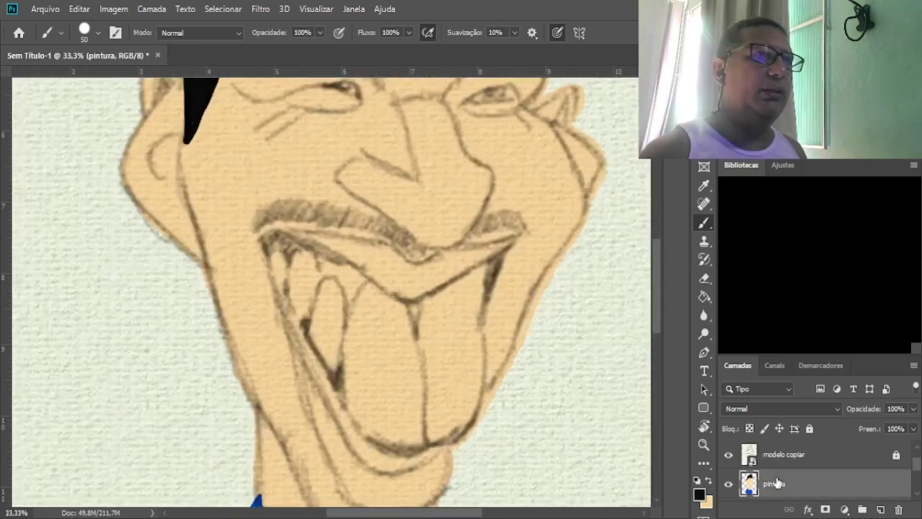
drag(298, 276, 278, 324)
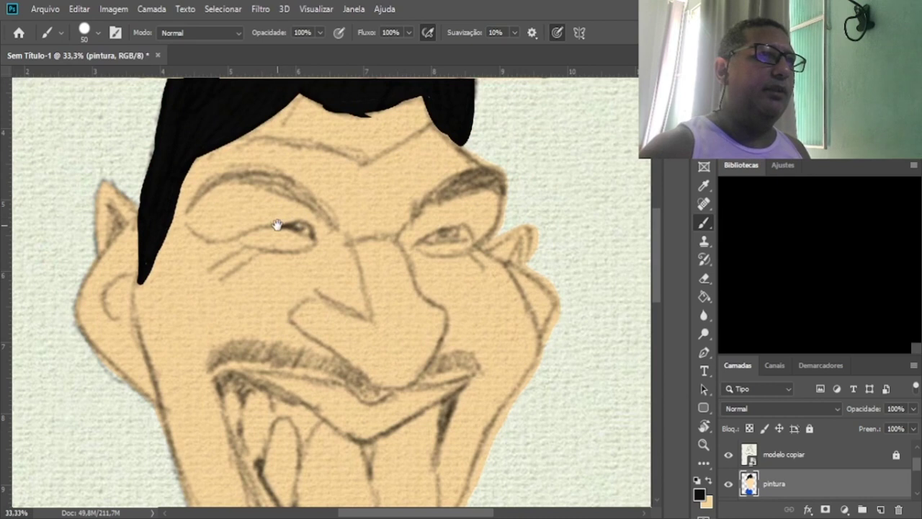
drag(278, 223, 278, 272)
key(ctrl+r)
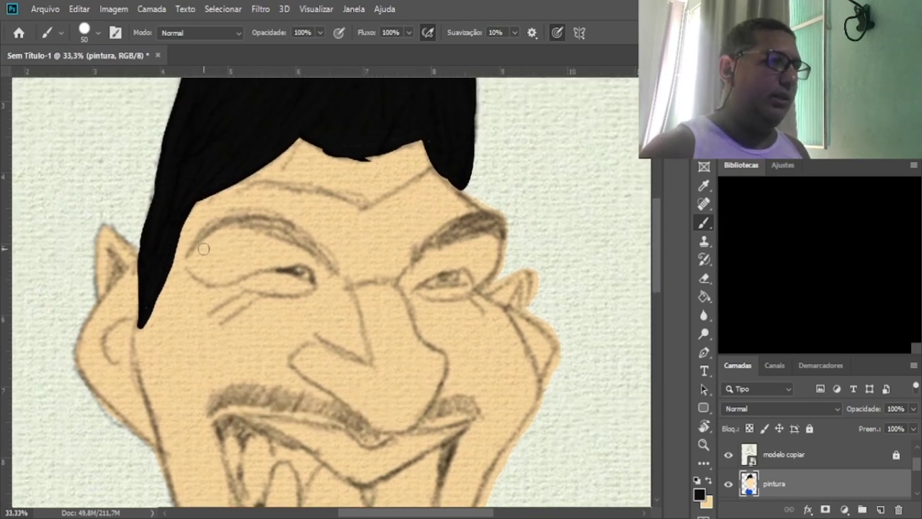
key(bracketleft)
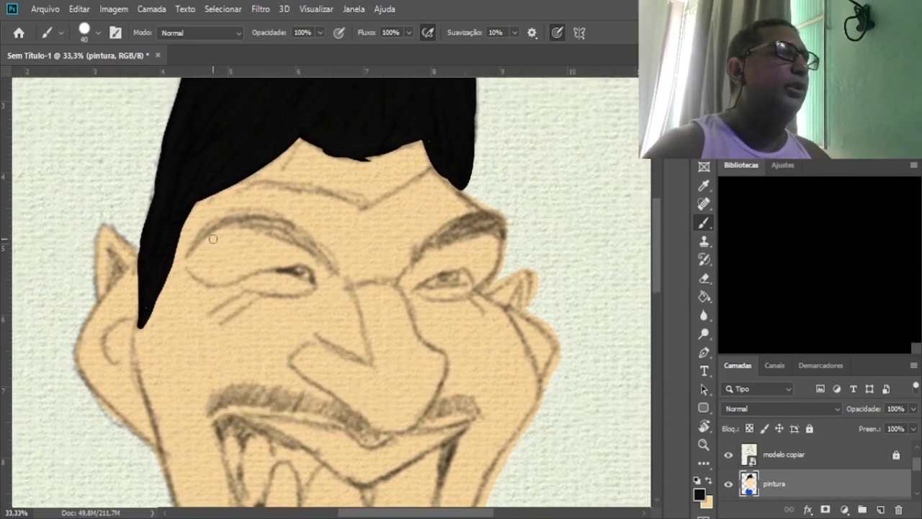
key(bracketleft)
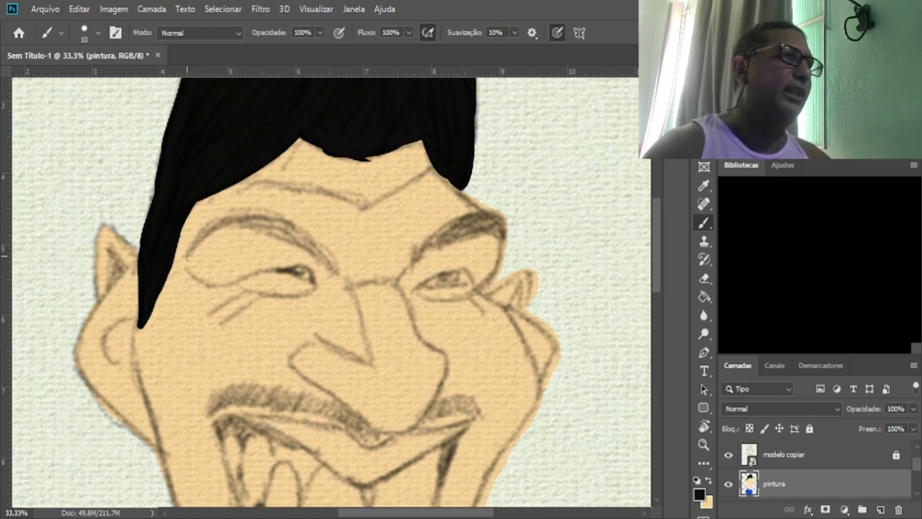
Paint the left eyebrow with fine black hair strokes following the sketch.
mouse_move(189, 249)
mouse_down()
mouse_move(221, 219)
mouse_move(231, 220)
mouse_move(198, 240)
mouse_move(243, 214)
mouse_move(221, 223)
mouse_move(281, 223)
mouse_up()
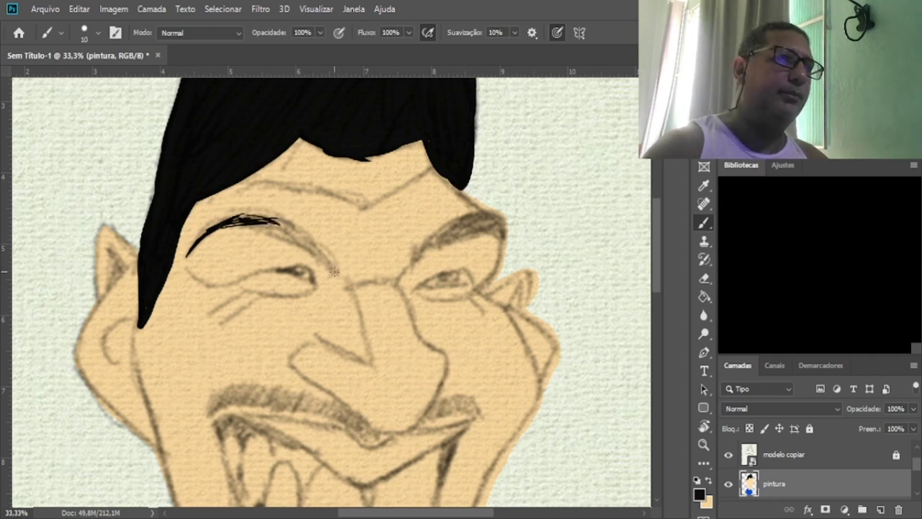
mouse_move(331, 271)
mouse_down()
mouse_move(310, 231)
mouse_move(268, 218)
mouse_move(260, 225)
mouse_move(268, 226)
mouse_move(266, 216)
mouse_move(291, 229)
mouse_up()
mouse_move(332, 267)
mouse_down()
mouse_move(291, 225)
mouse_move(322, 252)
mouse_up()
mouse_move(283, 229)
mouse_down()
mouse_move(270, 218)
mouse_move(224, 217)
mouse_move(284, 234)
mouse_up()
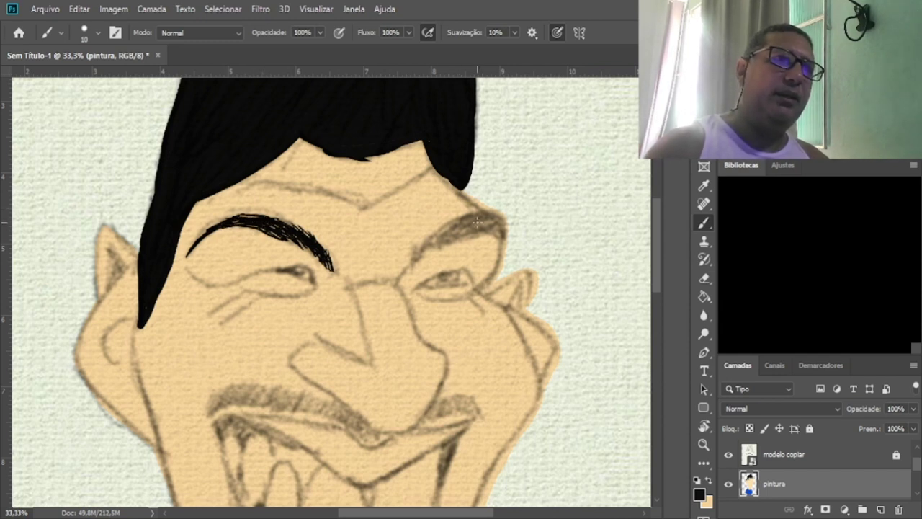
Lock the transparent pixels of the pintura layer and paint the right eyebrow with fine black hair strokes.
drag(499, 213, 463, 224)
drag(473, 218, 456, 233)
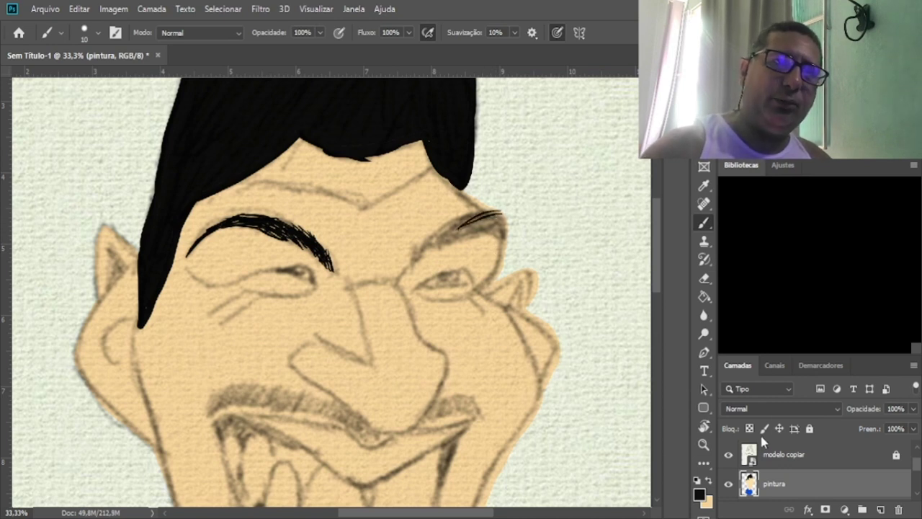
click(750, 428)
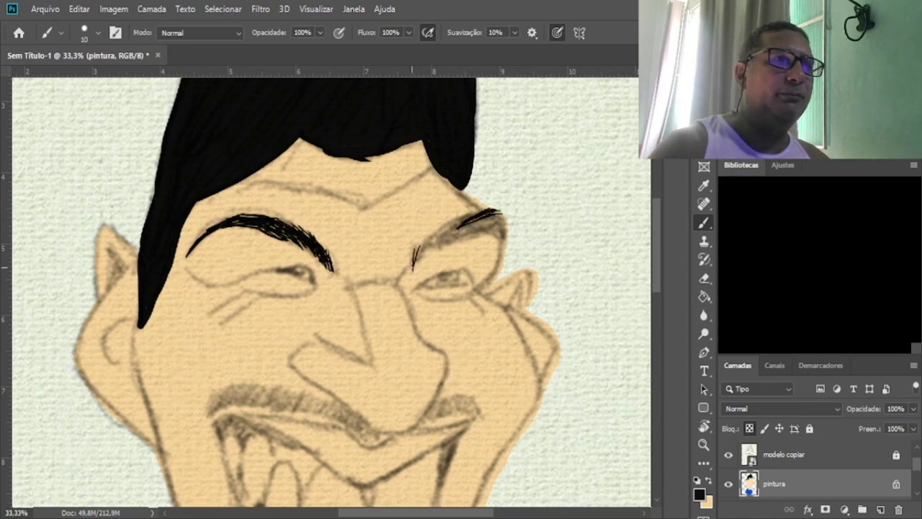
mouse_move(434, 237)
mouse_down()
mouse_move(414, 264)
mouse_move(424, 255)
mouse_up()
drag(465, 228, 430, 244)
mouse_move(483, 214)
mouse_down()
mouse_move(430, 247)
mouse_move(486, 219)
mouse_up()
mouse_move(442, 241)
mouse_down()
mouse_move(494, 211)
mouse_move(469, 229)
mouse_move(507, 223)
mouse_move(502, 211)
mouse_up()
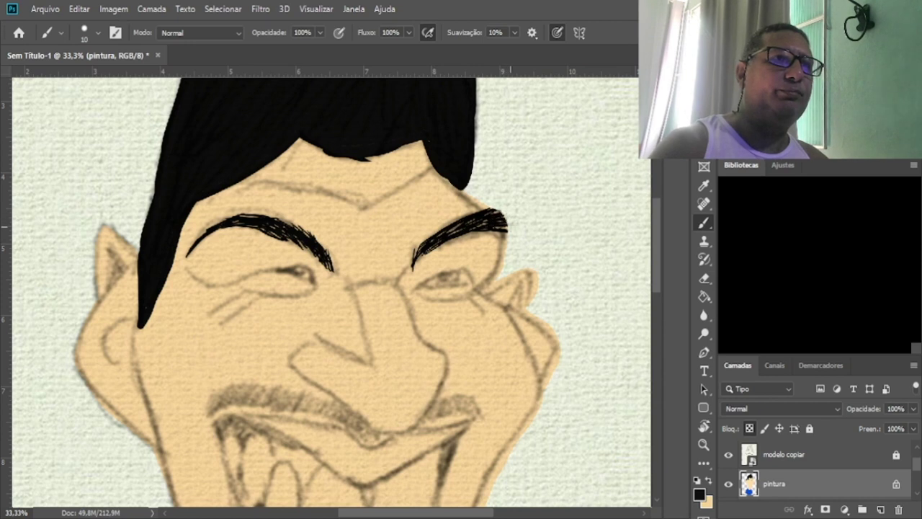
drag(456, 229, 466, 226)
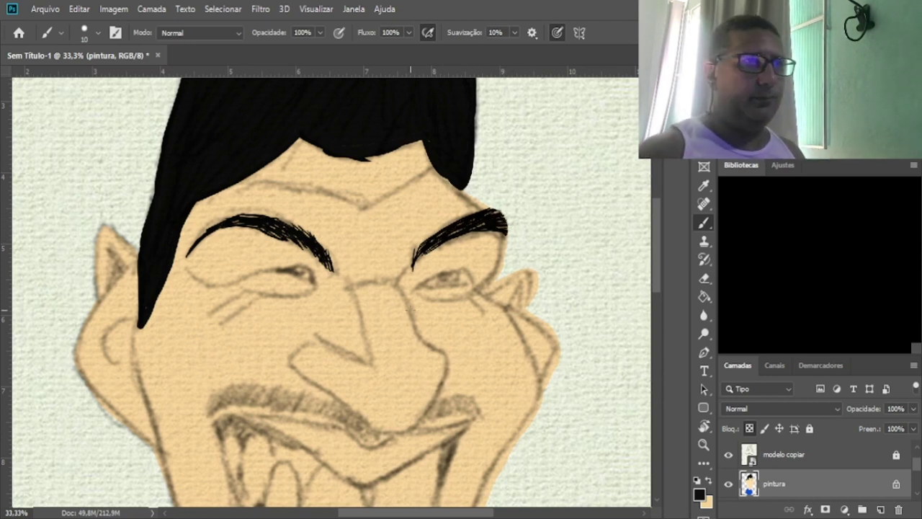
Paint the left half of the moustache with short black hair strokes, from under the nose to the mouth corner.
scroll(409, 310, down, 3)
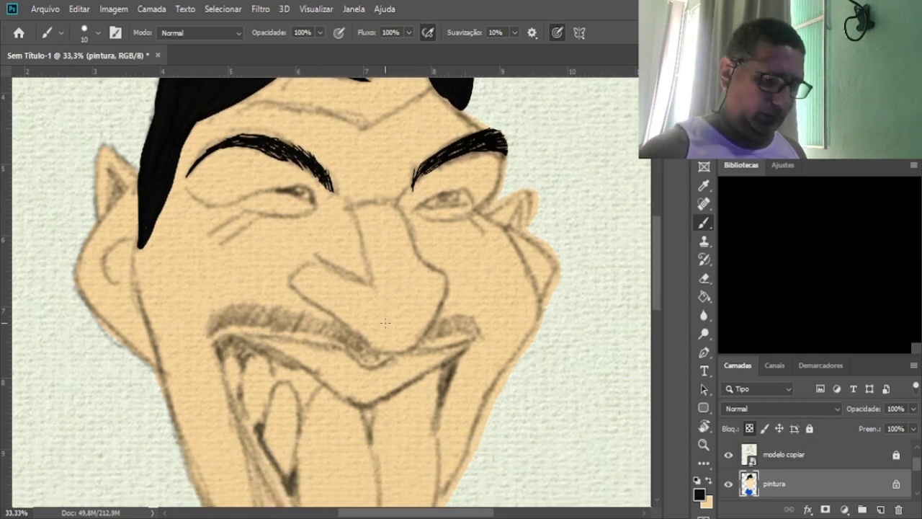
drag(325, 344, 294, 241)
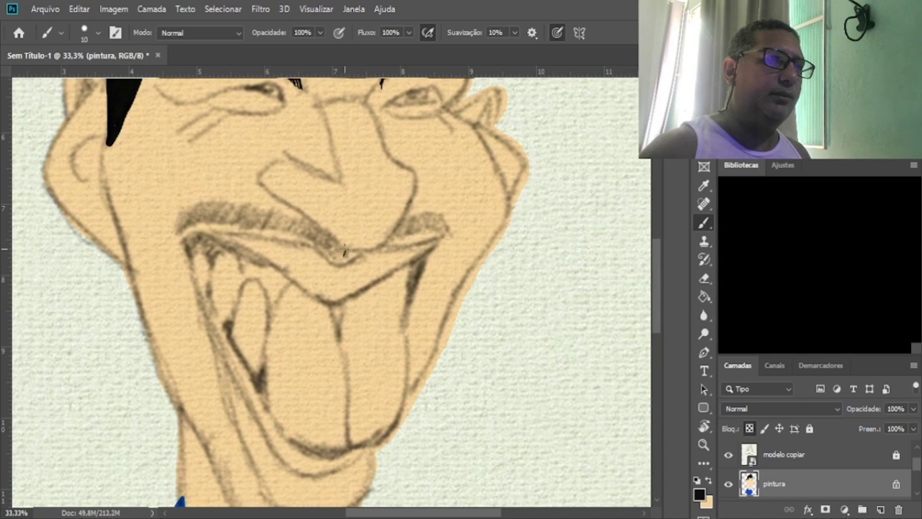
mouse_move(336, 242)
mouse_down()
mouse_move(330, 229)
mouse_move(309, 231)
mouse_move(261, 207)
mouse_move(225, 200)
mouse_move(209, 216)
mouse_move(211, 204)
mouse_move(190, 208)
mouse_move(185, 223)
mouse_move(182, 206)
mouse_up()
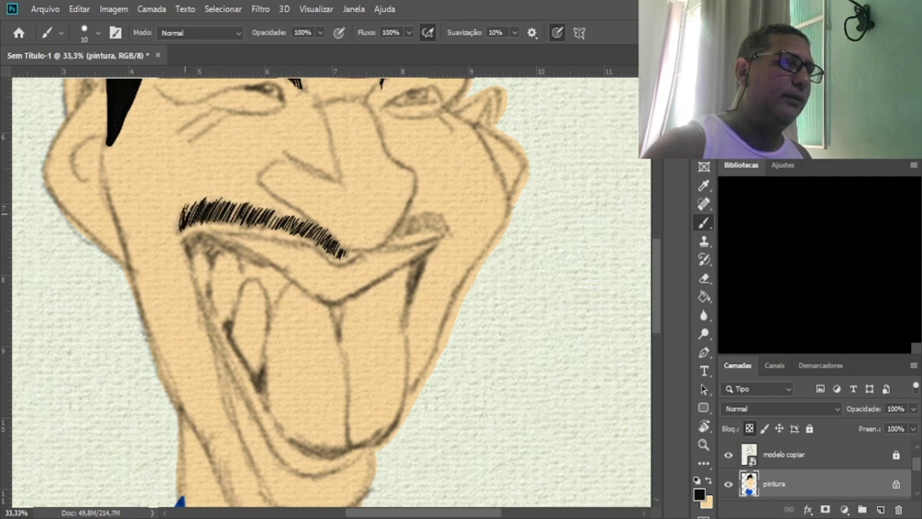
Paint the right half of the moustache and the small tuft below the lower lip with short black hair strokes.
mouse_move(396, 233)
mouse_down()
mouse_move(400, 220)
mouse_move(433, 206)
mouse_move(450, 217)
mouse_up()
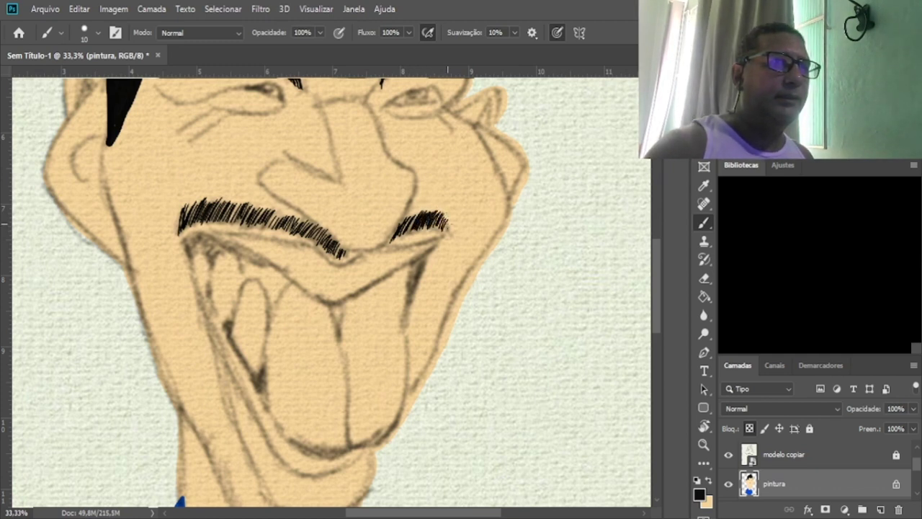
drag(409, 381, 410, 227)
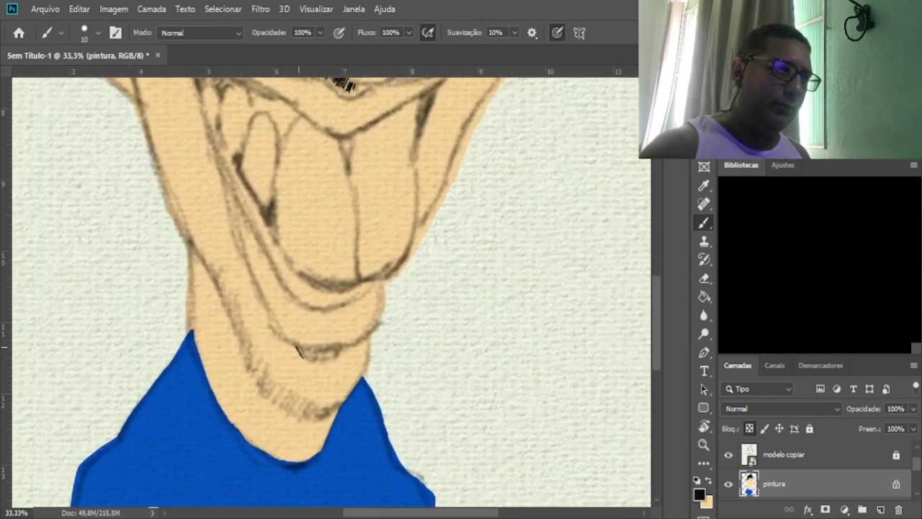
mouse_move(302, 353)
mouse_down()
mouse_move(300, 346)
mouse_move(309, 358)
mouse_move(335, 355)
mouse_up()
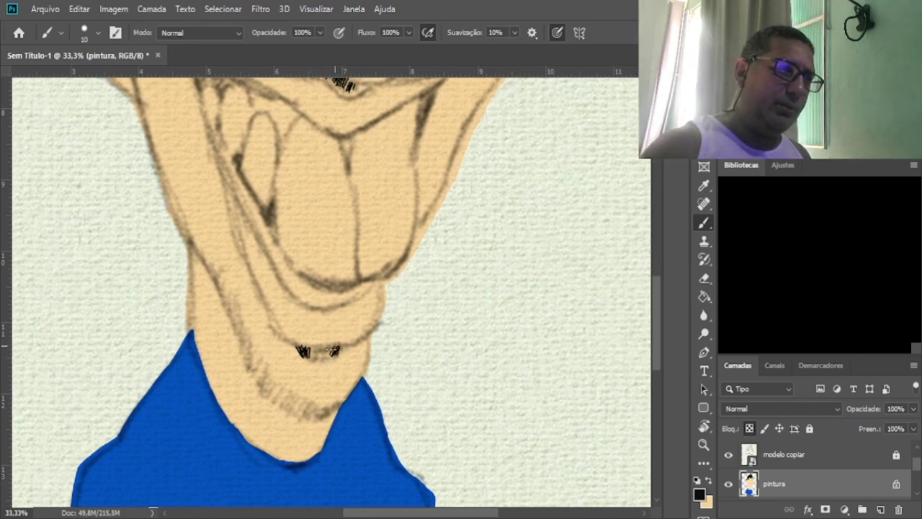
drag(325, 349, 314, 355)
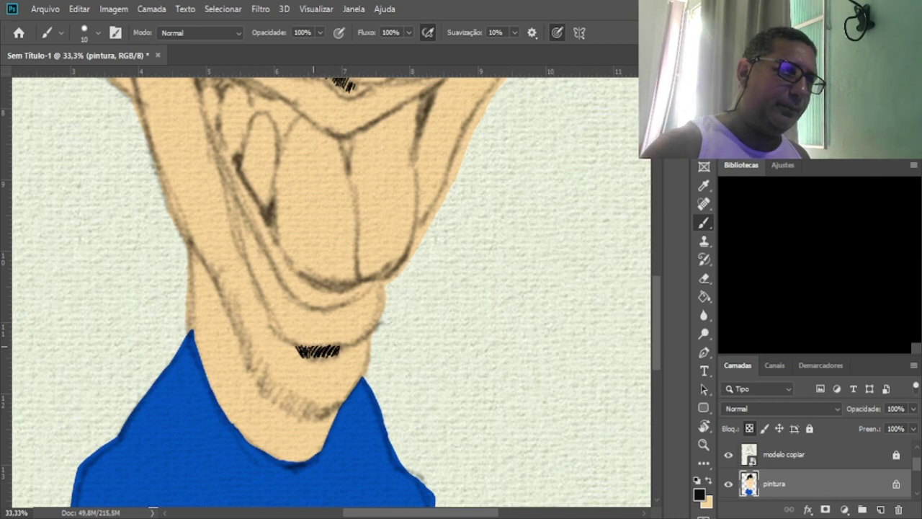
Paint the beard along the left jawline with short black hair strokes, from below the sideburn down to the neck.
drag(198, 244, 192, 298)
drag(157, 218, 182, 297)
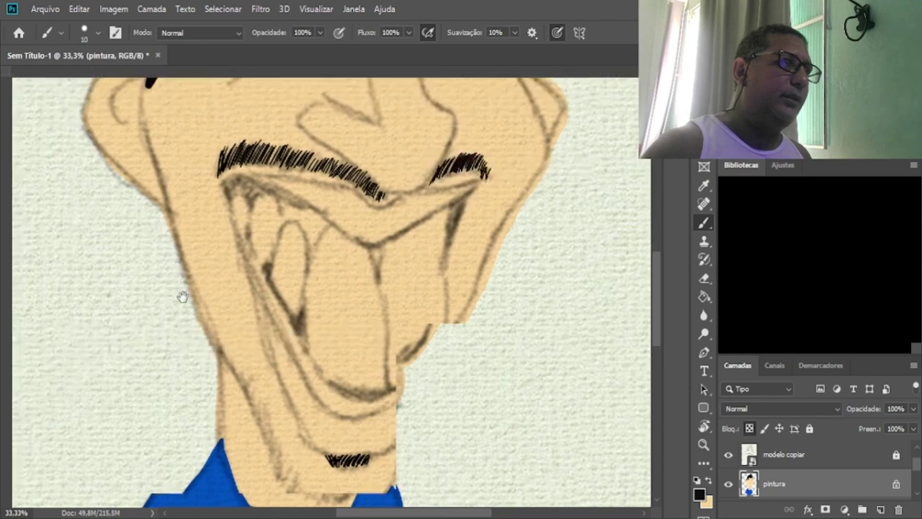
mouse_move(183, 263)
mouse_down()
mouse_move(169, 208)
mouse_move(185, 247)
mouse_move(185, 298)
mouse_move(191, 273)
mouse_move(197, 316)
mouse_move(191, 298)
mouse_move(201, 313)
mouse_move(200, 305)
mouse_move(199, 339)
mouse_move(198, 317)
mouse_move(229, 342)
mouse_move(218, 348)
mouse_move(208, 336)
mouse_move(207, 346)
mouse_move(208, 332)
mouse_move(204, 364)
mouse_move(218, 351)
mouse_move(228, 396)
mouse_move(217, 389)
mouse_move(271, 477)
mouse_up()
drag(262, 437, 267, 466)
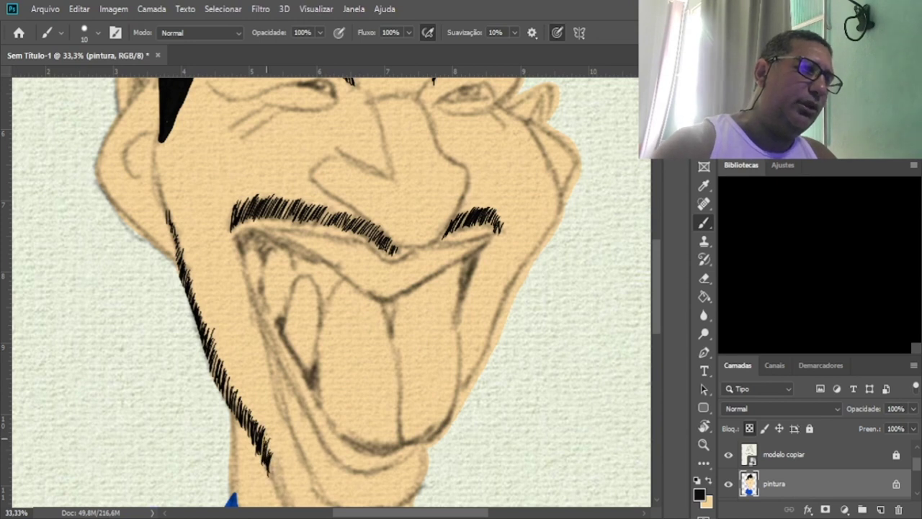
Continue the black hair-stroke beard from the left jaw around the chin and up to the jaw's right edge.
mouse_move(306, 426)
mouse_down()
mouse_move(294, 350)
mouse_move(274, 309)
mouse_up()
drag(232, 332, 238, 351)
drag(228, 335, 229, 357)
mouse_move(239, 338)
mouse_down()
mouse_move(230, 353)
mouse_move(244, 367)
mouse_move(242, 396)
mouse_move(252, 412)
mouse_move(254, 382)
mouse_move(256, 418)
mouse_move(270, 437)
mouse_up()
drag(271, 411, 263, 430)
mouse_move(265, 401)
mouse_down()
mouse_move(258, 430)
mouse_move(278, 441)
mouse_up()
drag(287, 422, 280, 445)
mouse_move(281, 418)
mouse_down()
mouse_move(278, 441)
mouse_move(288, 451)
mouse_move(303, 441)
mouse_move(306, 454)
mouse_move(317, 452)
mouse_up()
mouse_move(327, 431)
mouse_down()
mouse_move(322, 451)
mouse_move(332, 446)
mouse_up()
drag(339, 432, 336, 448)
drag(343, 432, 343, 441)
mouse_move(353, 422)
mouse_down()
mouse_move(349, 440)
mouse_move(364, 412)
mouse_up()
drag(370, 379, 367, 397)
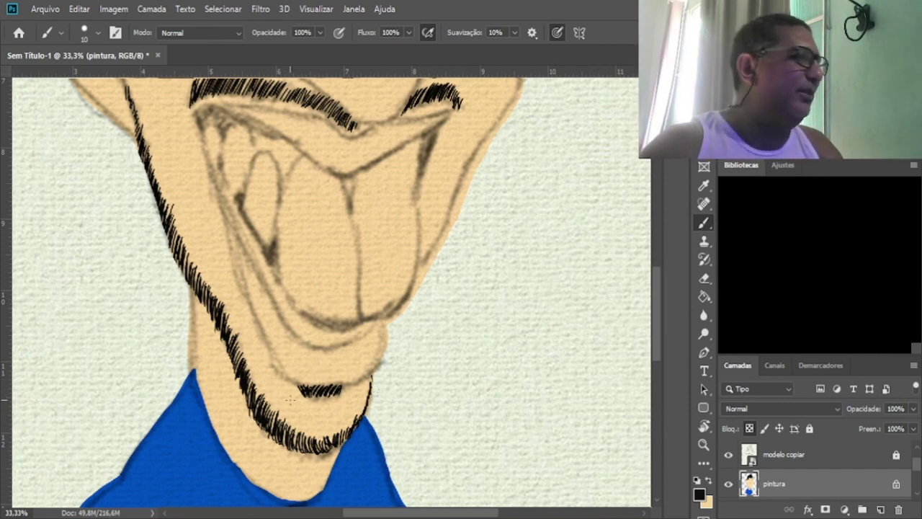
Set the foreground colour to pink and paint the gums along the upper edge of the teeth, enlarging the brush to 40.
click(708, 481)
key(i)
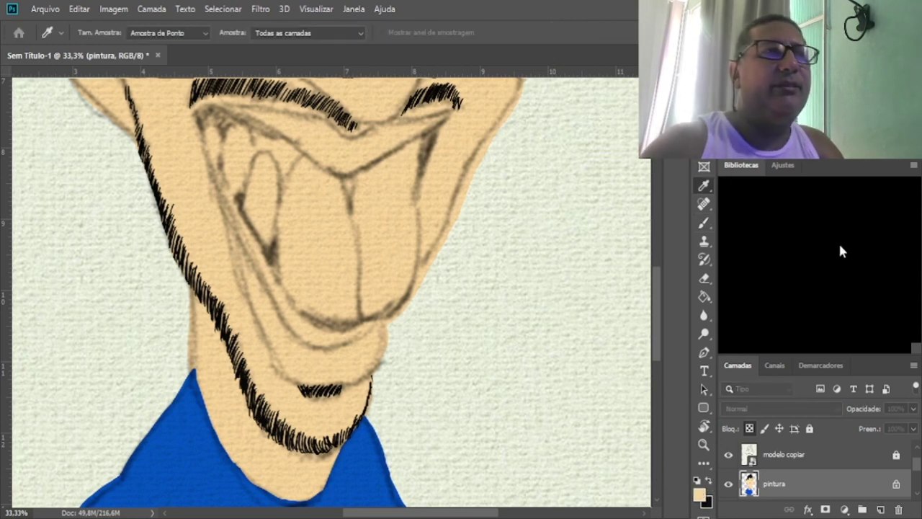
key(b)
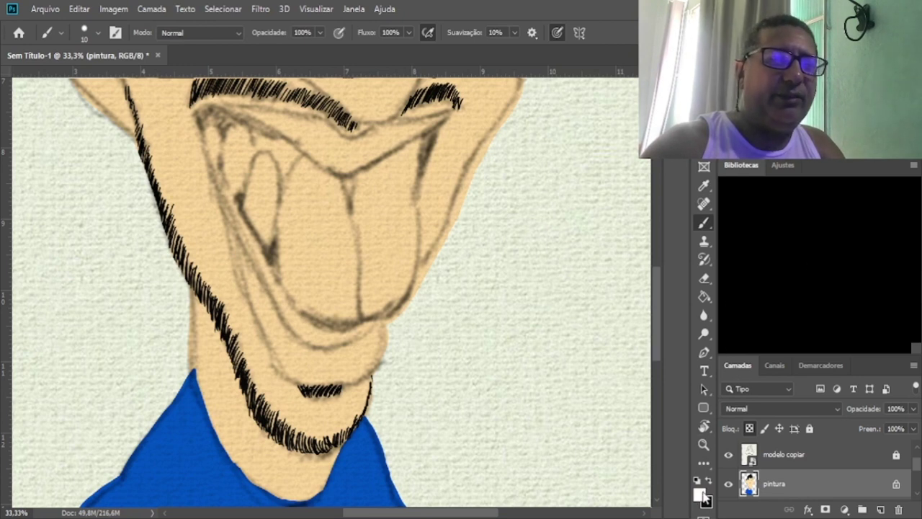
key(i)
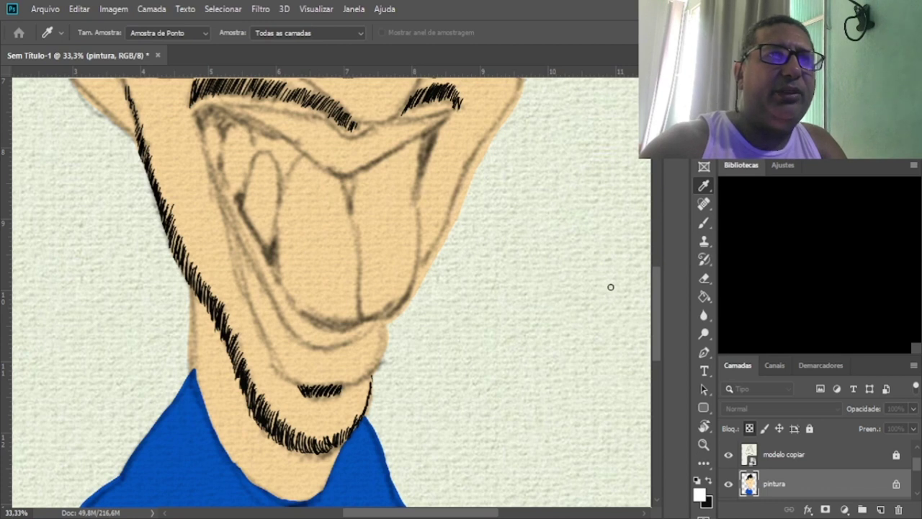
key(b)
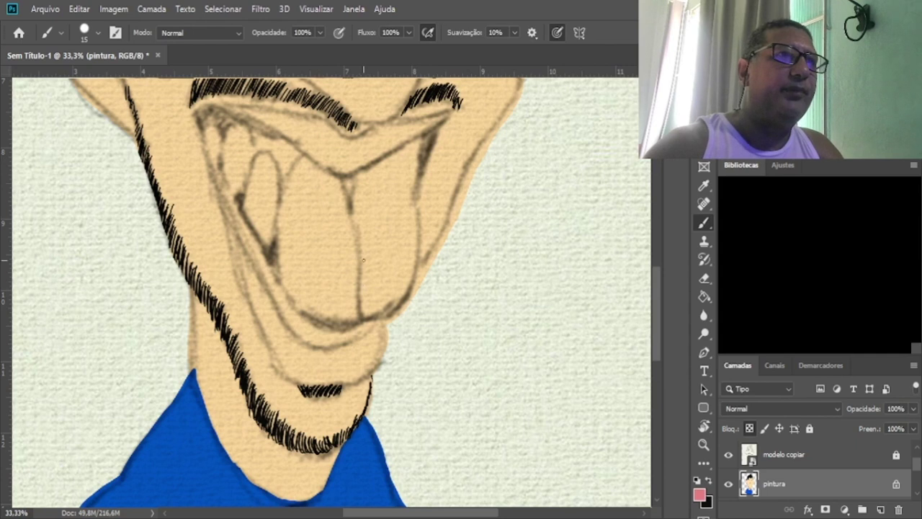
mouse_move(430, 139)
mouse_down()
mouse_move(406, 160)
mouse_move(428, 134)
mouse_move(361, 176)
mouse_move(346, 203)
mouse_move(345, 179)
mouse_move(366, 171)
mouse_move(350, 215)
mouse_up()
mouse_move(204, 115)
mouse_down()
mouse_move(225, 113)
mouse_move(209, 110)
mouse_move(229, 120)
mouse_move(224, 126)
mouse_move(236, 118)
mouse_move(256, 127)
mouse_move(224, 113)
mouse_move(267, 131)
mouse_up()
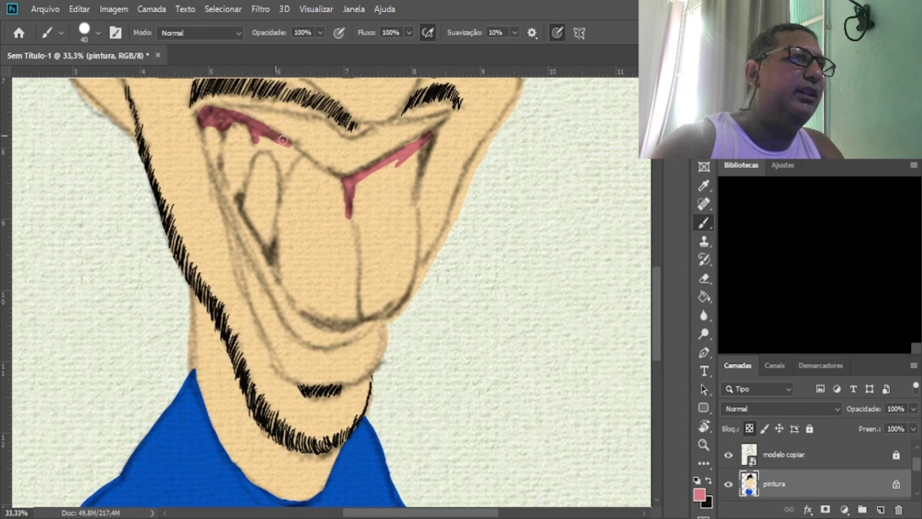
mouse_move(283, 139)
mouse_down()
mouse_move(299, 157)
mouse_move(286, 173)
mouse_move(296, 158)
mouse_move(291, 148)
mouse_move(283, 181)
mouse_move(270, 152)
mouse_move(258, 150)
mouse_move(251, 169)
mouse_move(247, 124)
mouse_move(255, 143)
mouse_move(257, 133)
mouse_move(288, 148)
mouse_move(275, 150)
mouse_move(281, 157)
mouse_move(303, 153)
mouse_move(328, 170)
mouse_up()
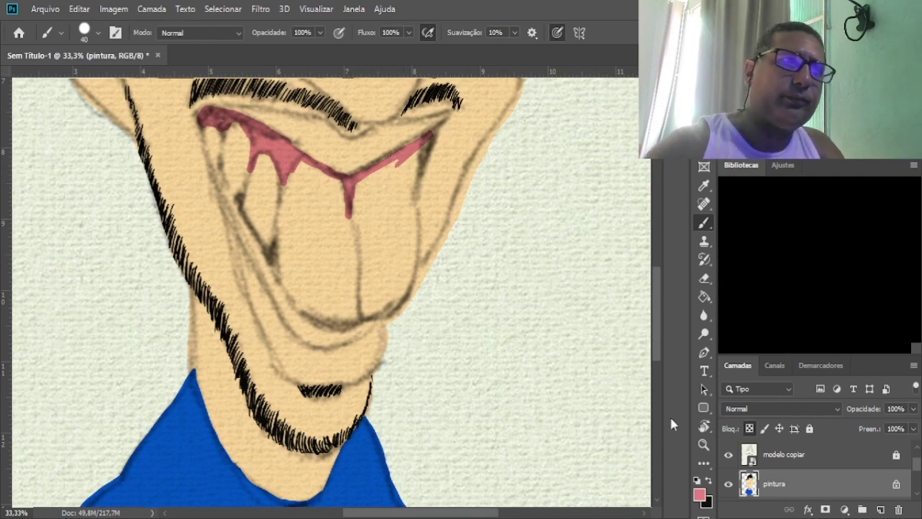
Set the foreground colour to near-black and fill the dark areas at both corners of the mouth.
key(i)
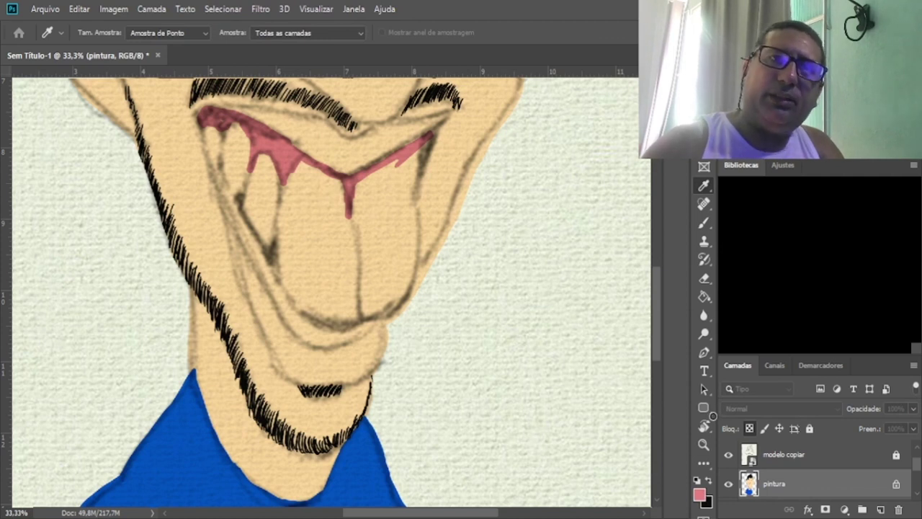
key(b)
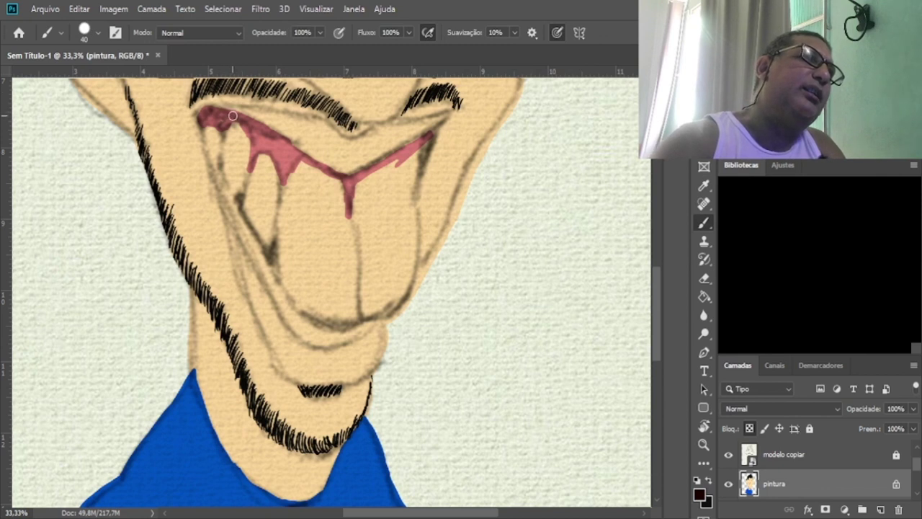
mouse_move(202, 124)
mouse_down()
mouse_move(241, 115)
mouse_move(248, 125)
mouse_move(222, 121)
mouse_up()
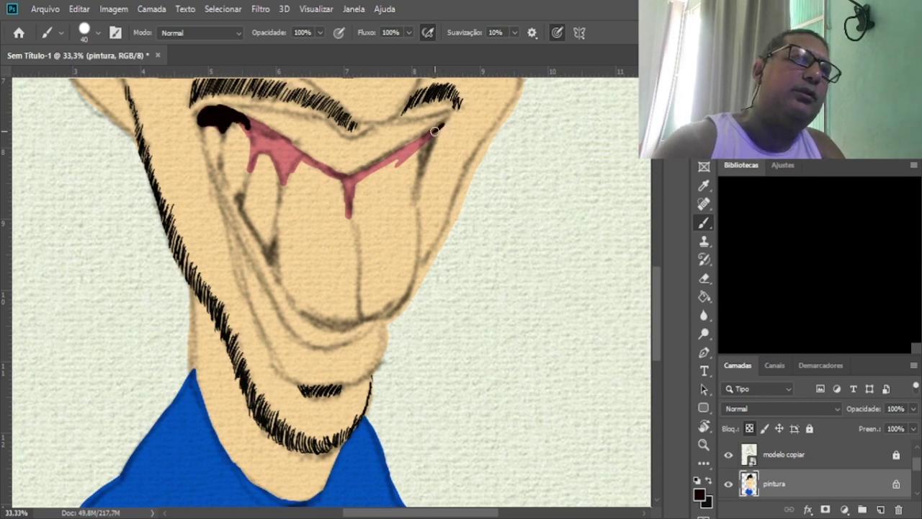
drag(423, 146, 419, 180)
drag(448, 121, 432, 133)
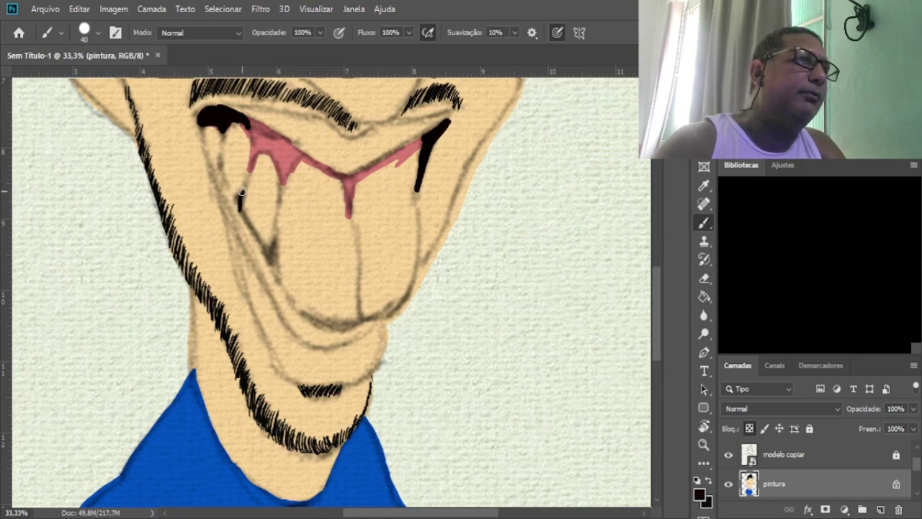
Outline the lower edge of the teeth in near-black, from the left side of the mouth around to the right.
mouse_move(236, 196)
mouse_down()
mouse_move(273, 270)
mouse_move(278, 236)
mouse_move(274, 269)
mouse_move(273, 250)
mouse_move(284, 289)
mouse_move(269, 258)
mouse_move(314, 324)
mouse_move(364, 321)
mouse_up()
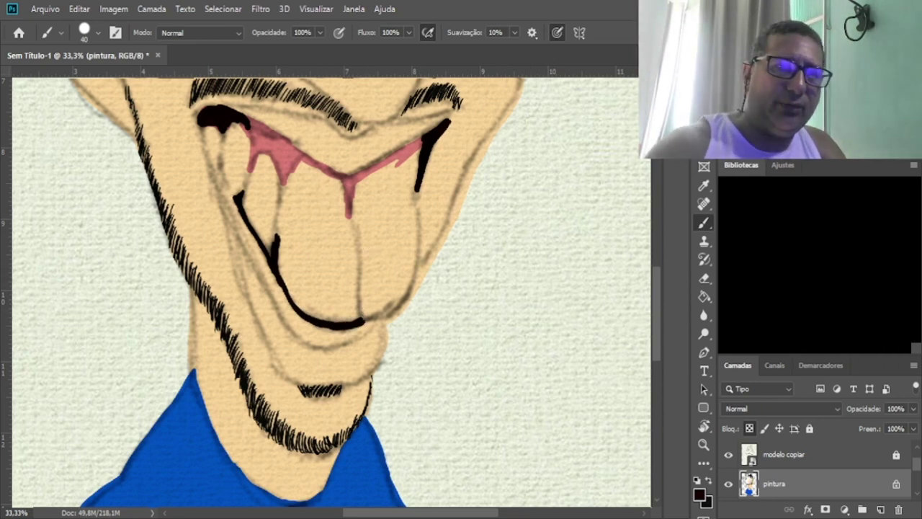
click(730, 456)
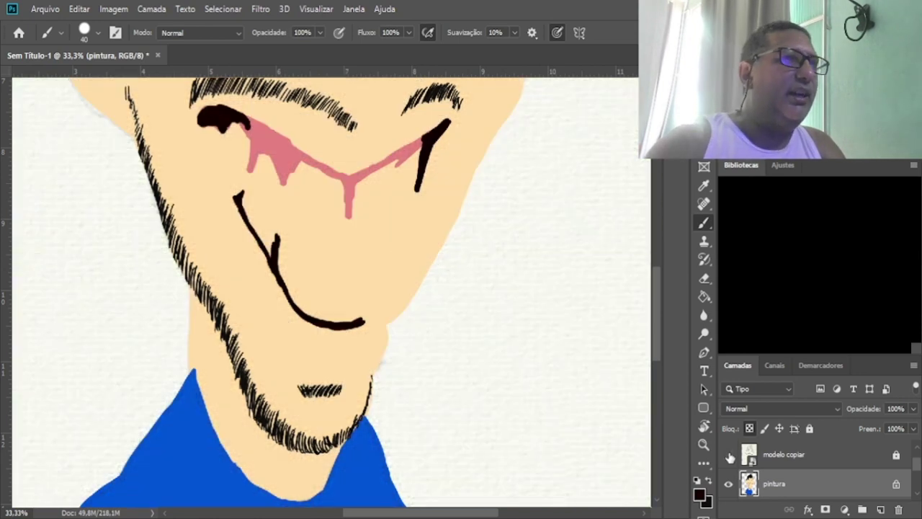
click(730, 456)
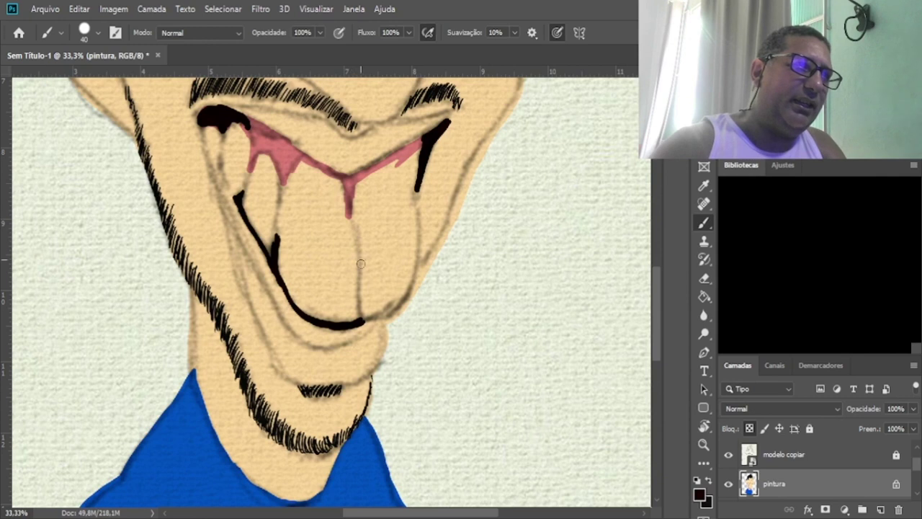
mouse_move(358, 318)
mouse_down()
mouse_move(400, 303)
mouse_move(386, 314)
mouse_move(412, 285)
mouse_up()
drag(416, 204, 405, 296)
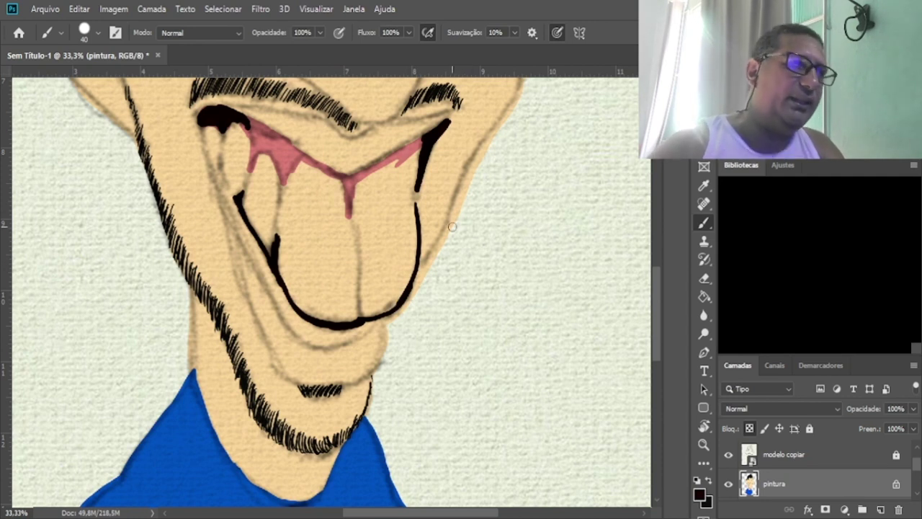
View the whole drawing and inspect the flat colours by toggling the visibility of the pintura and modelo copiar layers.
key(ctrl+0)
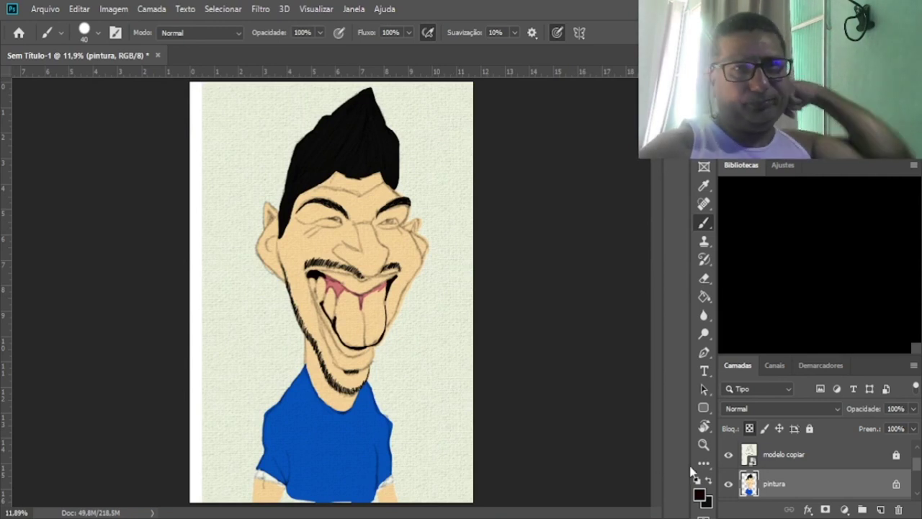
click(728, 484)
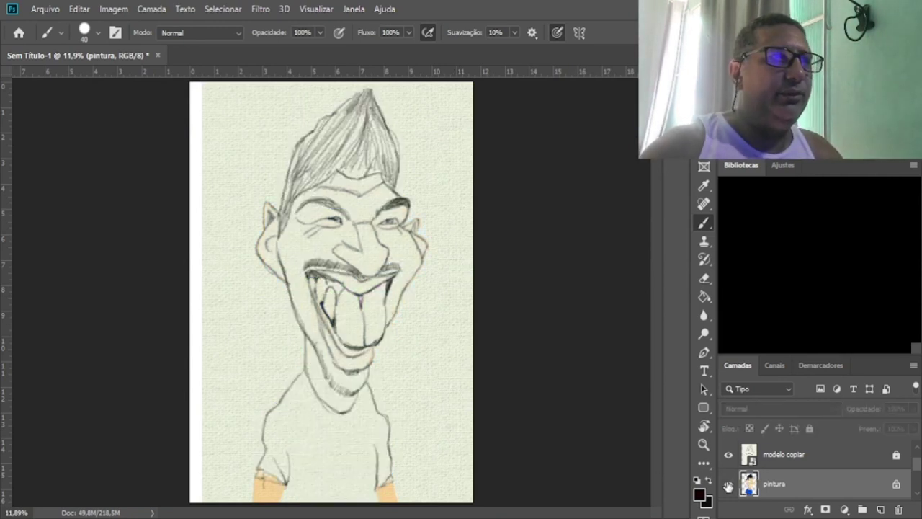
click(728, 484)
click(729, 455)
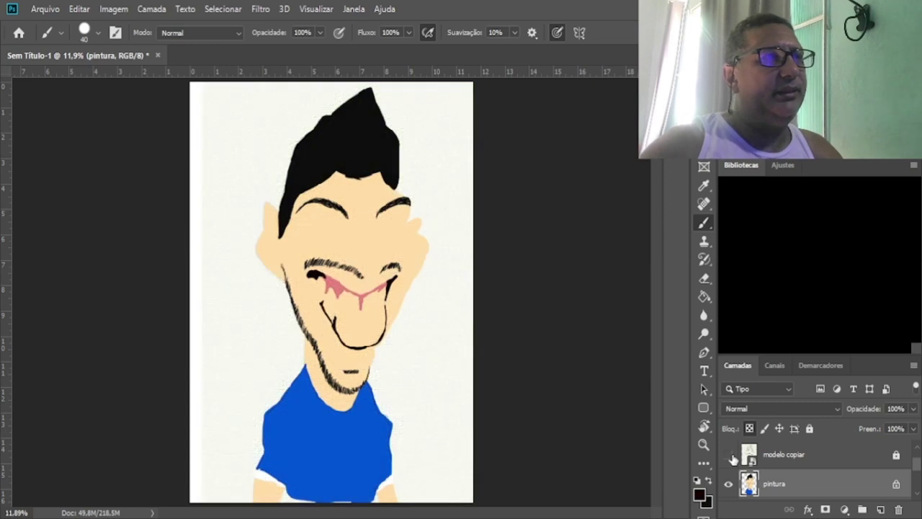
click(729, 455)
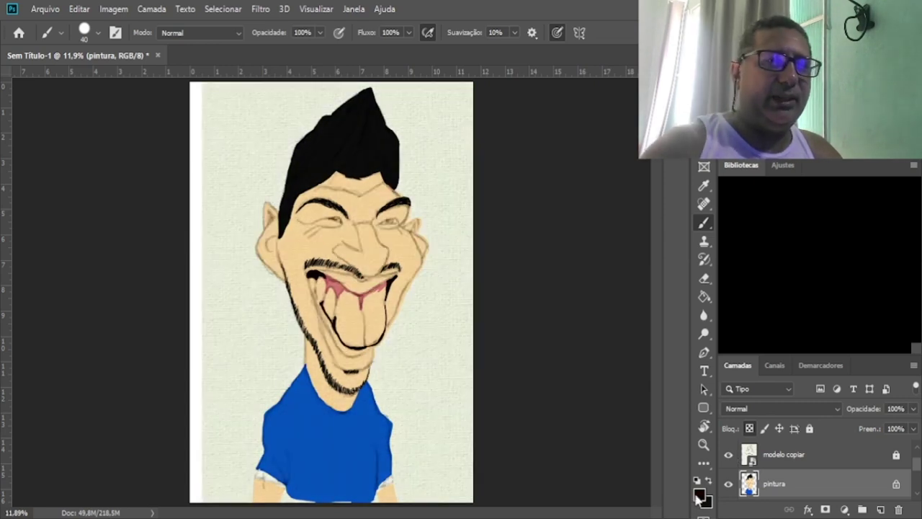
Set the foreground colour to white and paint the three narrow teeth on the left side of the mouth.
key(i)
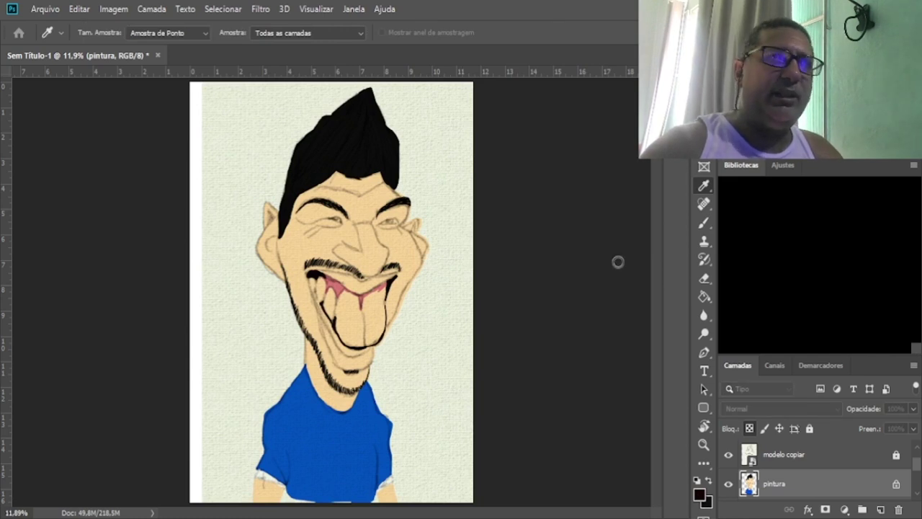
key(b)
key(x)
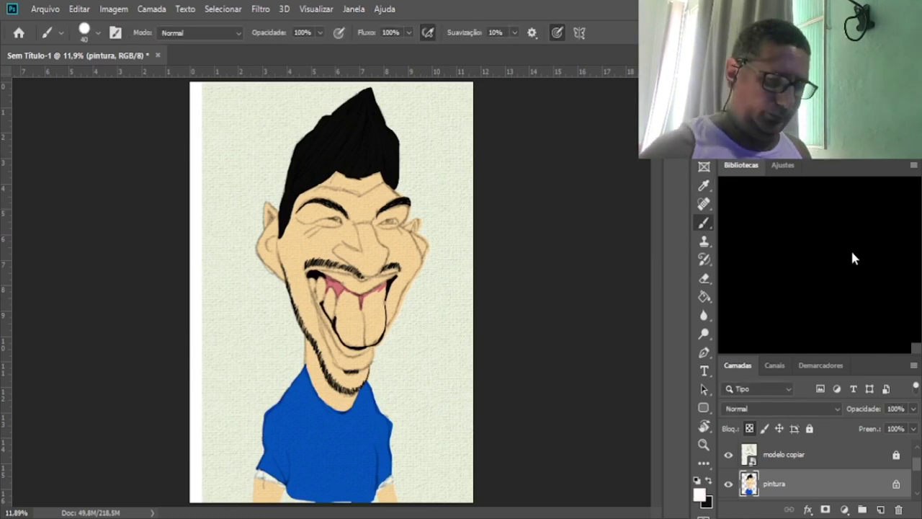
key(ctrl+plus)
key(ctrl+plus)
key(ctrl+plus)
key(ctrl+plus)
key(ctrl+plus)
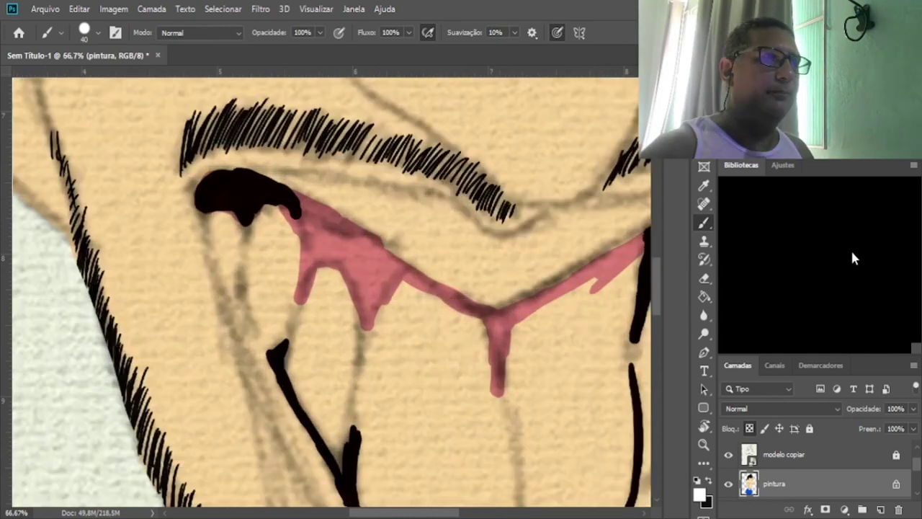
mouse_move(232, 216)
mouse_down()
mouse_move(234, 245)
mouse_move(216, 213)
mouse_move(215, 225)
mouse_move(219, 261)
mouse_move(231, 229)
mouse_move(232, 263)
mouse_move(216, 213)
mouse_move(236, 283)
mouse_move(235, 225)
mouse_move(230, 264)
mouse_up()
mouse_move(265, 216)
mouse_down()
mouse_move(265, 275)
mouse_move(266, 222)
mouse_move(251, 268)
mouse_move(262, 322)
mouse_move(256, 263)
mouse_move(270, 217)
mouse_move(253, 286)
mouse_move(269, 208)
mouse_move(258, 239)
mouse_move(270, 208)
mouse_move(293, 244)
mouse_move(268, 343)
mouse_move(260, 305)
mouse_move(272, 222)
mouse_move(253, 298)
mouse_move(268, 235)
mouse_move(267, 280)
mouse_move(280, 232)
mouse_move(287, 319)
mouse_up()
mouse_move(321, 273)
mouse_down()
mouse_move(315, 311)
mouse_move(319, 275)
mouse_move(285, 378)
mouse_move(291, 352)
mouse_move(296, 394)
mouse_move(312, 409)
mouse_move(292, 379)
mouse_move(341, 460)
mouse_move(357, 341)
mouse_move(346, 293)
mouse_move(325, 271)
mouse_move(318, 336)
mouse_move(300, 366)
mouse_move(315, 373)
mouse_move(320, 401)
mouse_move(333, 413)
mouse_move(343, 343)
mouse_move(334, 288)
mouse_move(342, 340)
mouse_move(330, 333)
mouse_move(319, 375)
mouse_up()
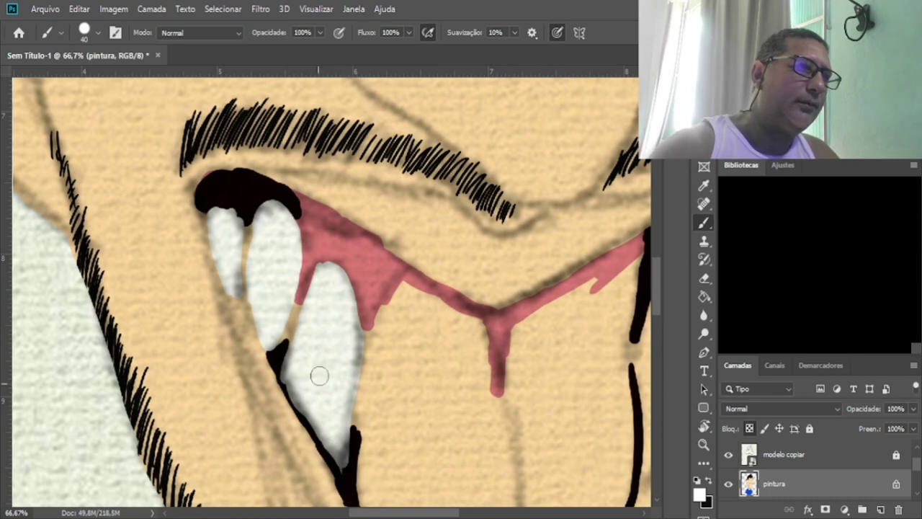
Paint the two large front teeth and the gap beside the right mouth corner white, and hide the modelo copiar sketch layer.
mouse_move(432, 410)
mouse_down()
mouse_move(220, 243)
mouse_move(252, 269)
mouse_up()
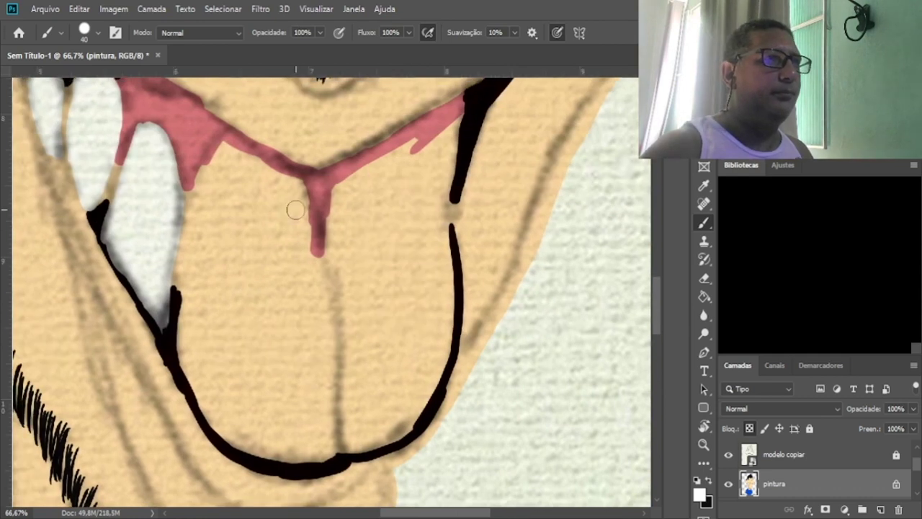
mouse_move(303, 225)
mouse_down()
mouse_move(298, 183)
mouse_move(230, 146)
mouse_move(219, 154)
mouse_move(185, 294)
mouse_move(212, 169)
mouse_move(186, 232)
mouse_move(188, 307)
mouse_move(184, 250)
mouse_move(189, 218)
mouse_move(188, 332)
mouse_move(184, 315)
mouse_move(211, 410)
mouse_move(185, 356)
mouse_move(210, 405)
mouse_move(261, 449)
mouse_move(208, 407)
mouse_move(220, 426)
mouse_move(256, 452)
mouse_move(329, 456)
mouse_move(332, 369)
mouse_move(297, 184)
mouse_move(313, 250)
mouse_move(308, 224)
mouse_move(292, 176)
mouse_move(248, 159)
mouse_move(229, 167)
mouse_move(266, 172)
mouse_move(276, 188)
mouse_move(250, 233)
mouse_move(282, 191)
mouse_move(273, 185)
mouse_move(202, 241)
mouse_move(202, 338)
mouse_move(230, 274)
mouse_move(218, 213)
mouse_move(289, 232)
mouse_move(310, 310)
mouse_move(323, 440)
mouse_move(315, 418)
mouse_move(301, 443)
mouse_move(281, 451)
mouse_move(293, 322)
mouse_move(269, 255)
mouse_move(214, 351)
mouse_up()
mouse_move(219, 359)
mouse_down()
mouse_move(230, 366)
mouse_move(278, 298)
mouse_move(274, 382)
mouse_move(247, 358)
mouse_move(267, 405)
mouse_move(222, 395)
mouse_move(222, 404)
mouse_move(266, 433)
mouse_up()
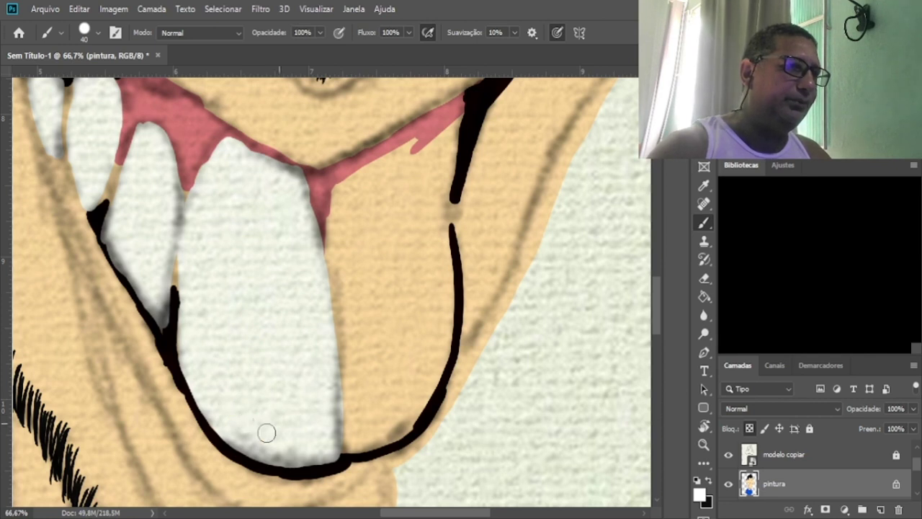
mouse_move(413, 142)
mouse_down()
mouse_move(440, 189)
mouse_move(436, 222)
mouse_move(429, 184)
mouse_move(447, 270)
mouse_up()
mouse_move(416, 147)
mouse_down()
mouse_move(345, 186)
mouse_move(340, 199)
mouse_move(342, 188)
mouse_move(326, 266)
mouse_move(330, 242)
mouse_move(340, 239)
mouse_move(339, 193)
mouse_move(412, 160)
mouse_move(425, 245)
mouse_move(418, 192)
mouse_move(438, 270)
mouse_move(427, 361)
mouse_move(440, 260)
mouse_move(440, 329)
mouse_move(442, 258)
mouse_move(441, 348)
mouse_move(418, 404)
mouse_move(443, 315)
mouse_move(421, 405)
mouse_move(430, 387)
mouse_move(404, 428)
mouse_move(349, 447)
mouse_move(337, 319)
mouse_move(357, 431)
mouse_move(371, 436)
mouse_move(399, 411)
mouse_move(389, 421)
mouse_move(426, 274)
mouse_move(404, 177)
mouse_move(353, 220)
mouse_move(353, 247)
mouse_move(418, 219)
mouse_move(384, 281)
mouse_move(347, 303)
mouse_move(368, 350)
mouse_move(386, 305)
mouse_move(415, 323)
mouse_move(395, 278)
mouse_move(383, 324)
mouse_up()
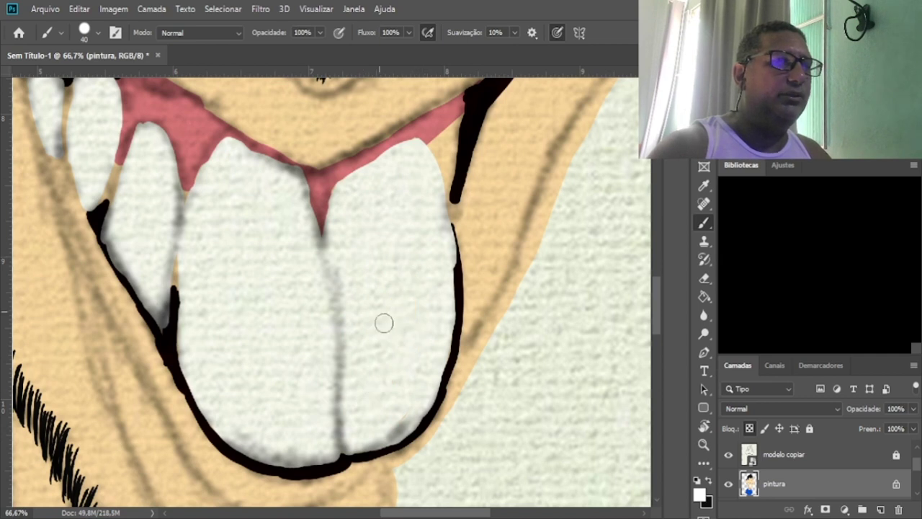
mouse_move(465, 115)
mouse_down()
mouse_move(430, 155)
mouse_move(460, 124)
mouse_move(456, 173)
mouse_move(439, 216)
mouse_move(457, 152)
mouse_move(443, 152)
mouse_up()
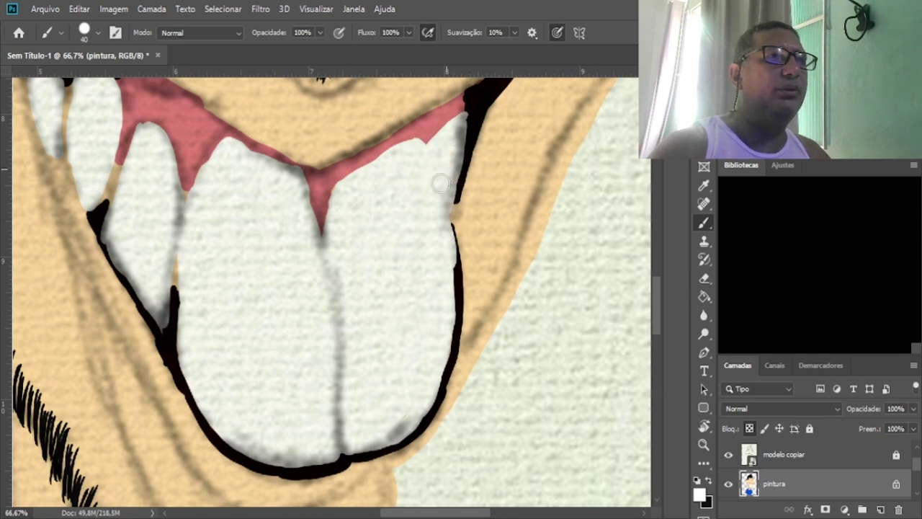
key(ctrl+0)
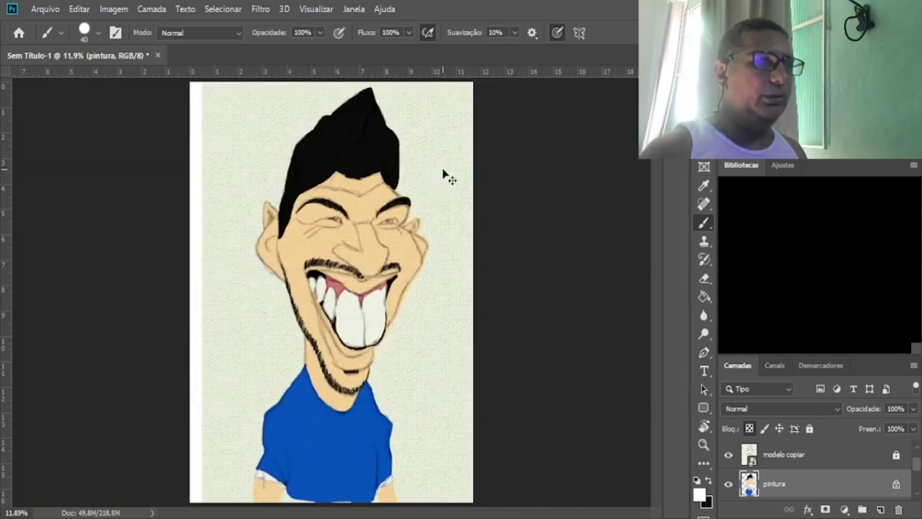
click(728, 455)
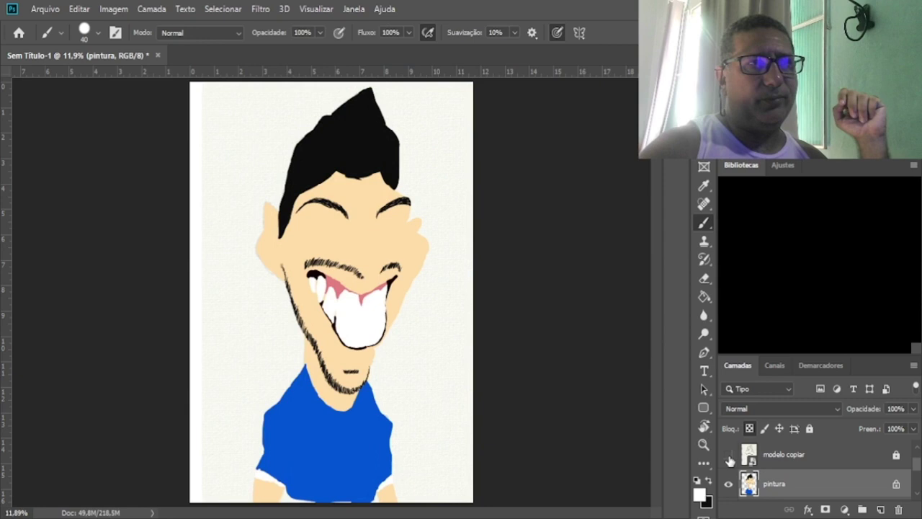
Show the modelo copiar sketch layer and paint the whites of both eyes on the pintura layer, reducing the brush size to 20.
click(729, 456)
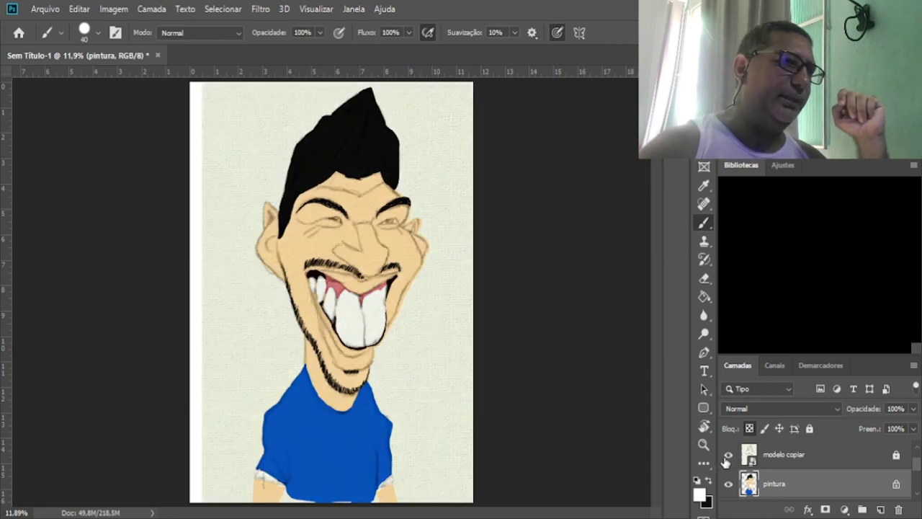
key(ctrl+plus)
key(ctrl+plus)
key(ctrl+plus)
key(ctrl+plus)
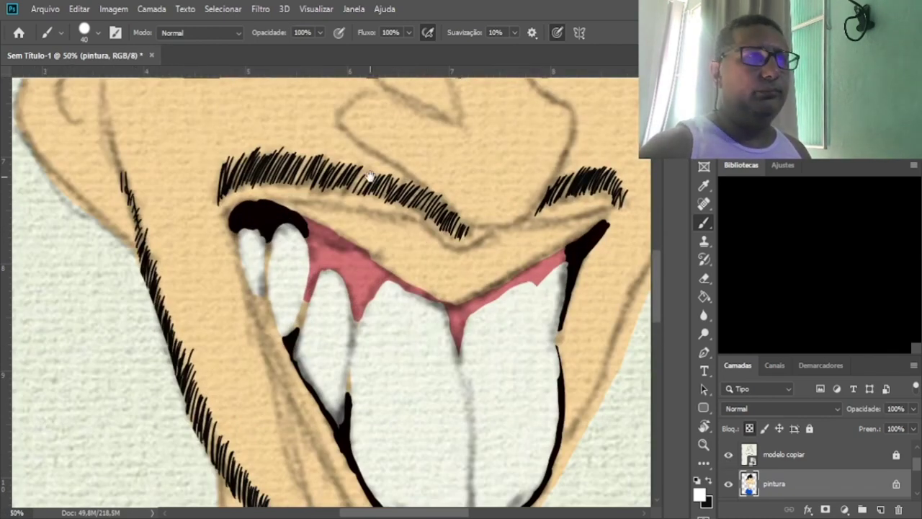
drag(370, 178, 362, 413)
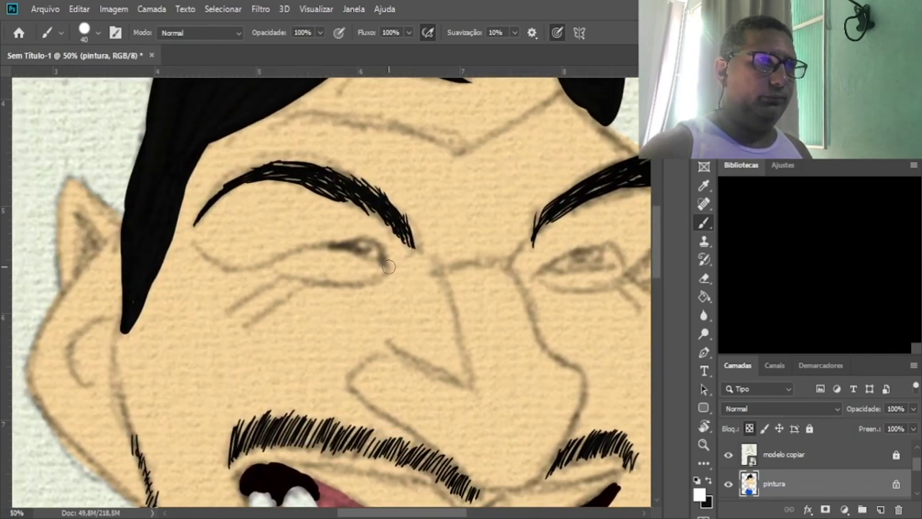
key(bracketleft)
key(bracketleft)
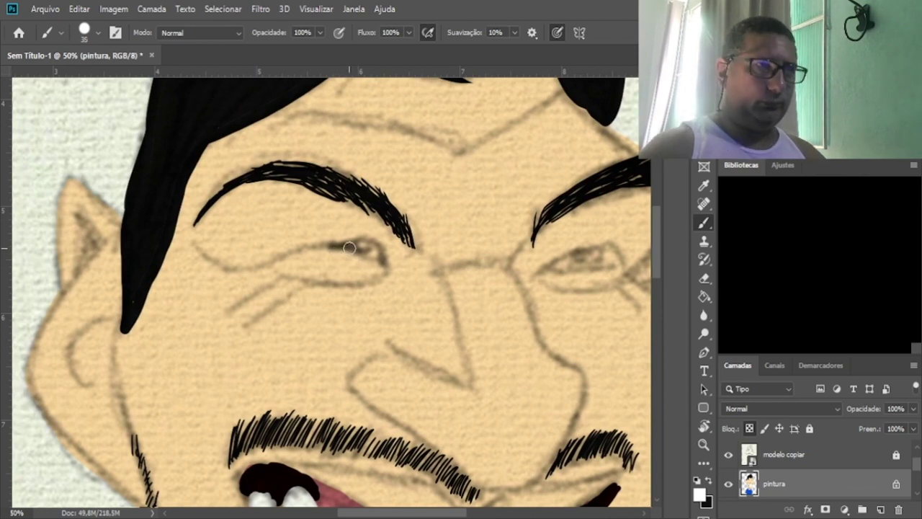
drag(343, 246, 366, 253)
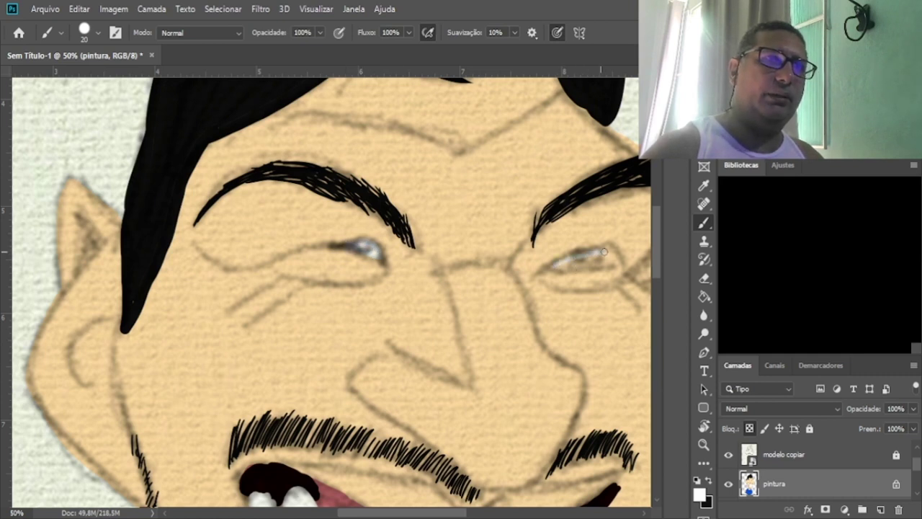
mouse_move(556, 263)
mouse_down()
mouse_move(580, 271)
mouse_move(620, 262)
mouse_move(568, 265)
mouse_up()
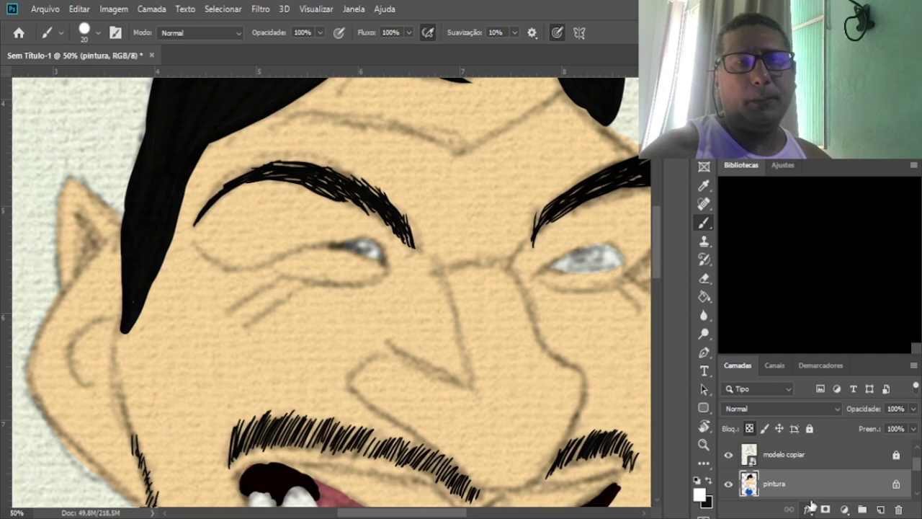
Set the foreground colour to a very dark brown and select the white areas of both eyes with the Magic Wand.
click(709, 480)
key(i)
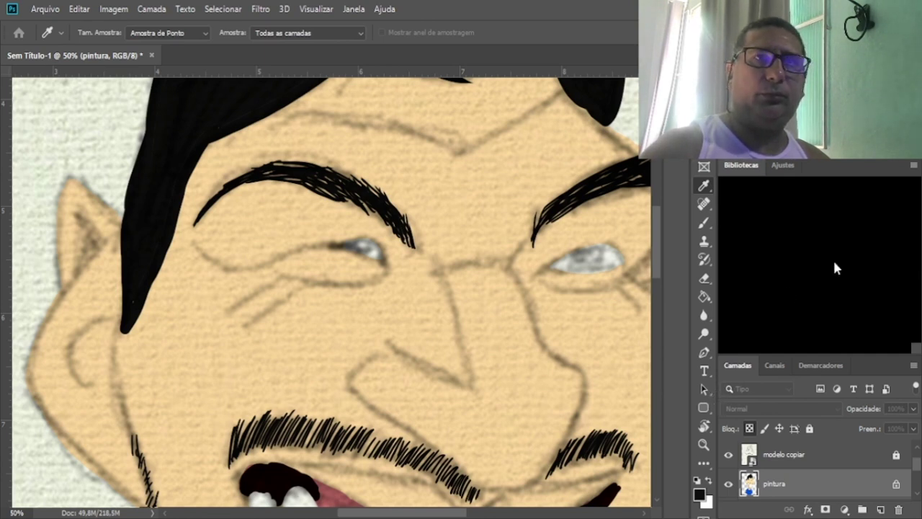
key(b)
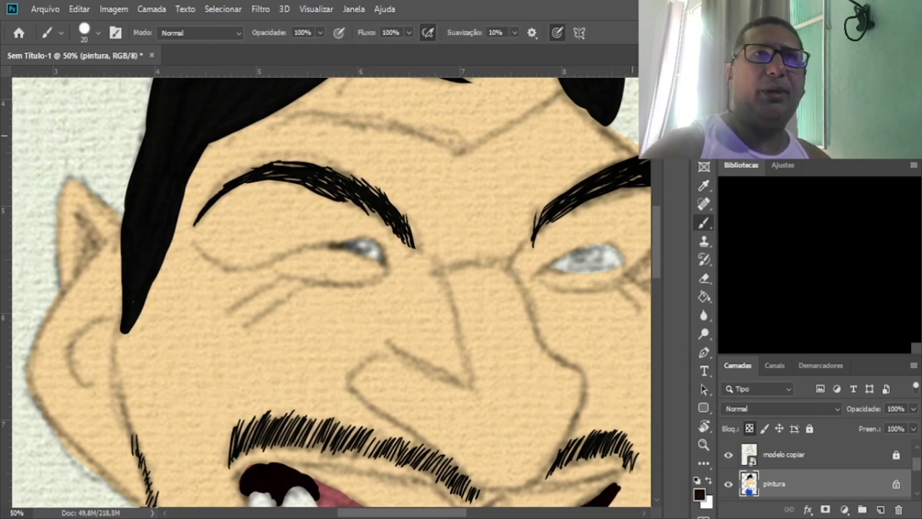
key(w)
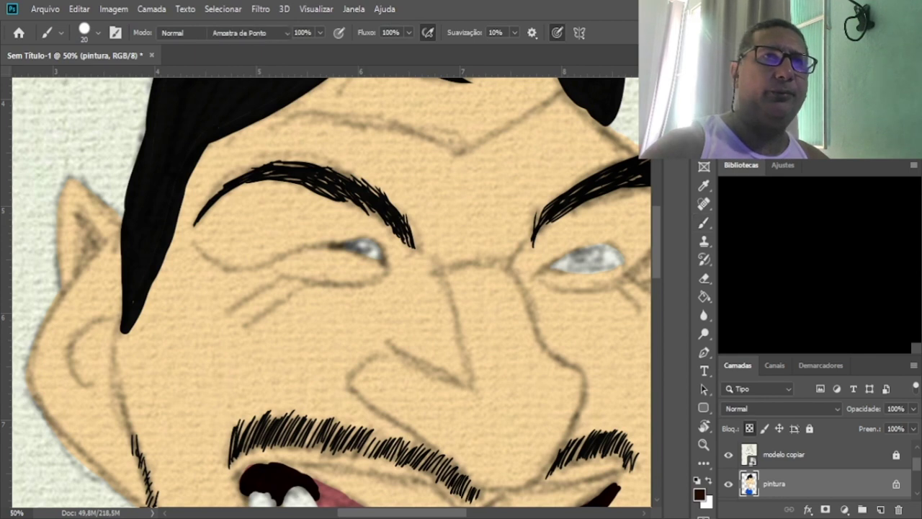
click(374, 254)
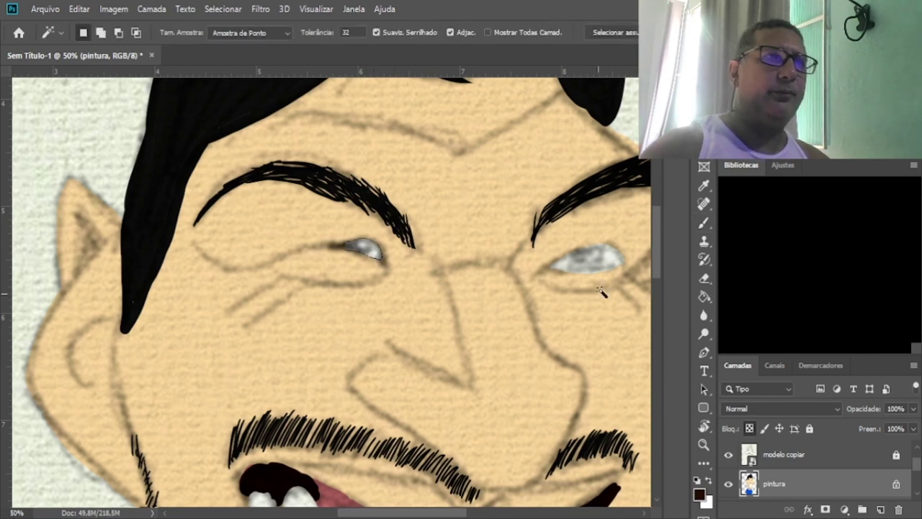
shift+click(611, 263)
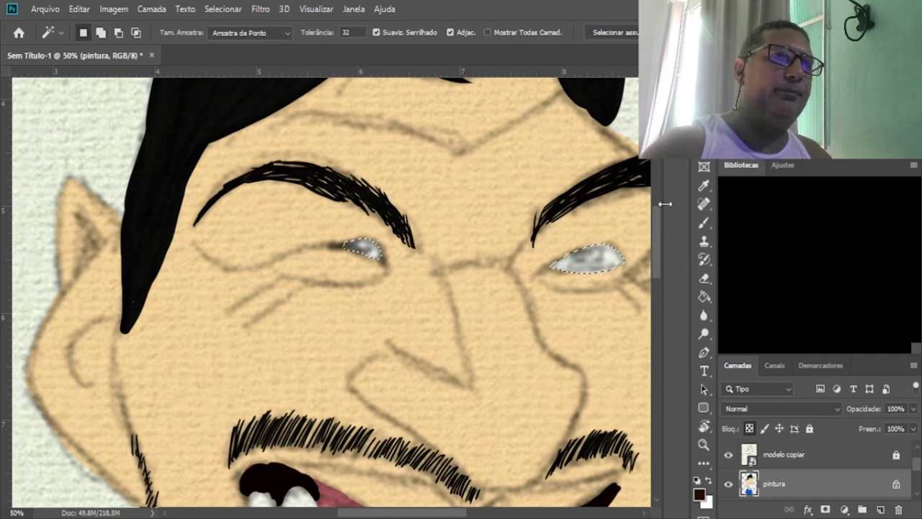
Paint dark brown irises inside the selected eyes with the size 20 brush and add black pupils.
click(704, 222)
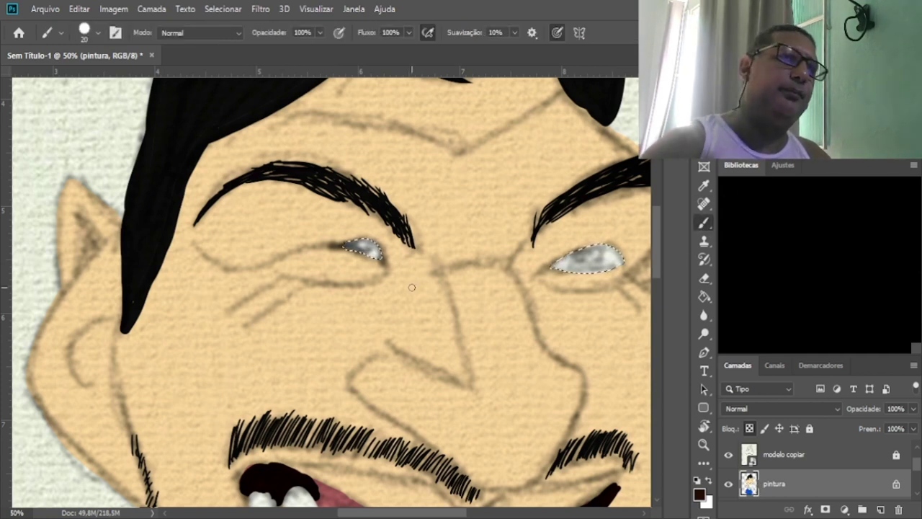
drag(365, 243, 360, 255)
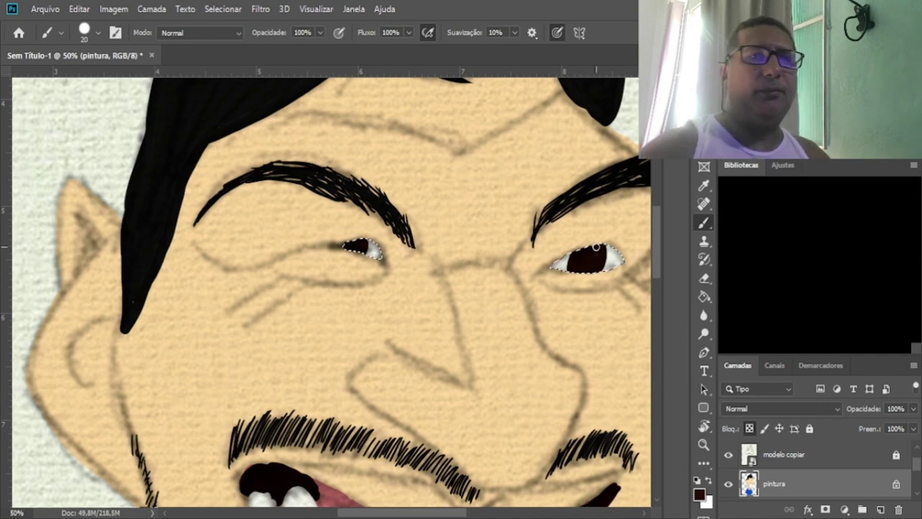
key(x)
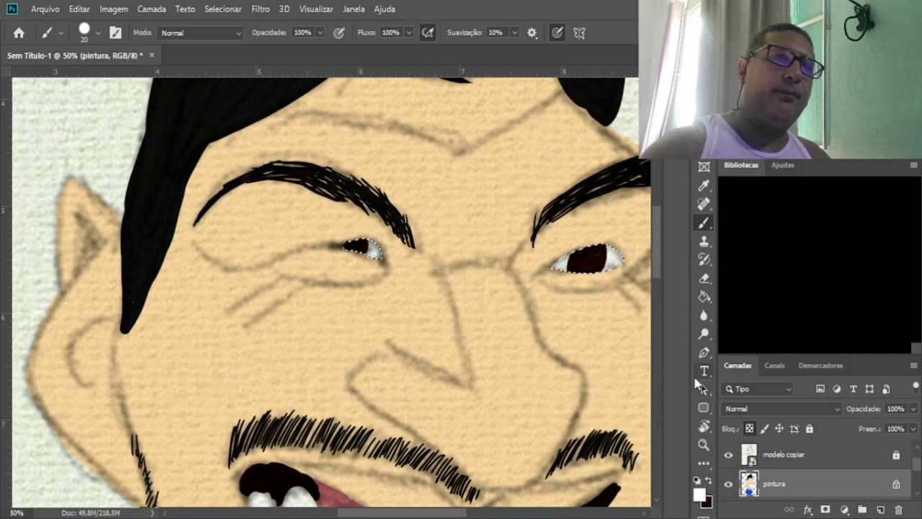
click(709, 480)
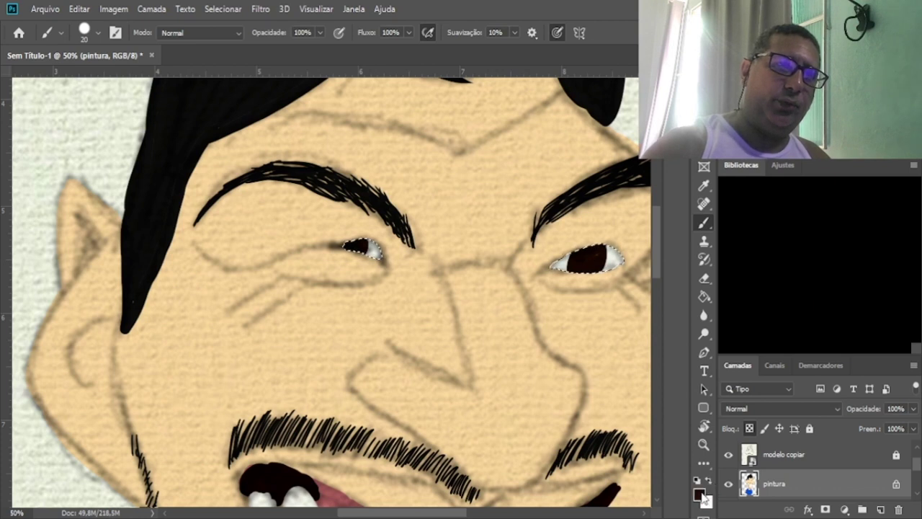
key(i)
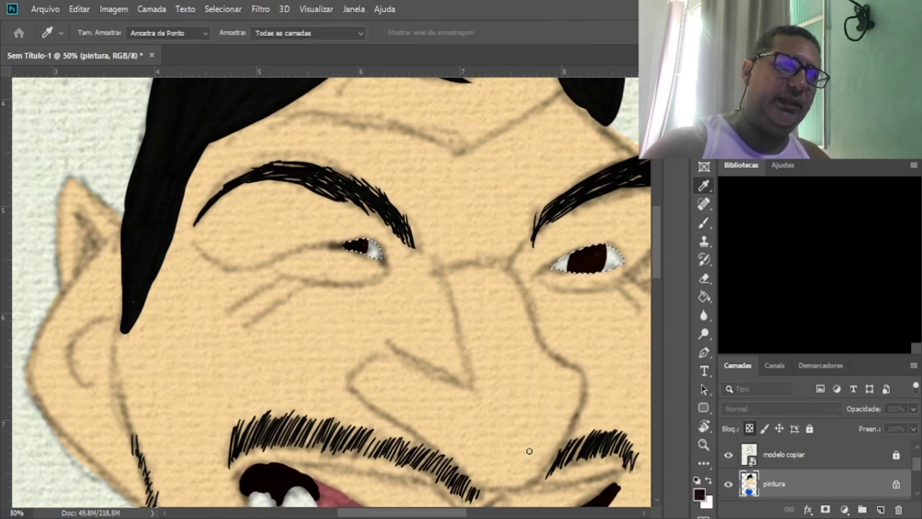
key(b)
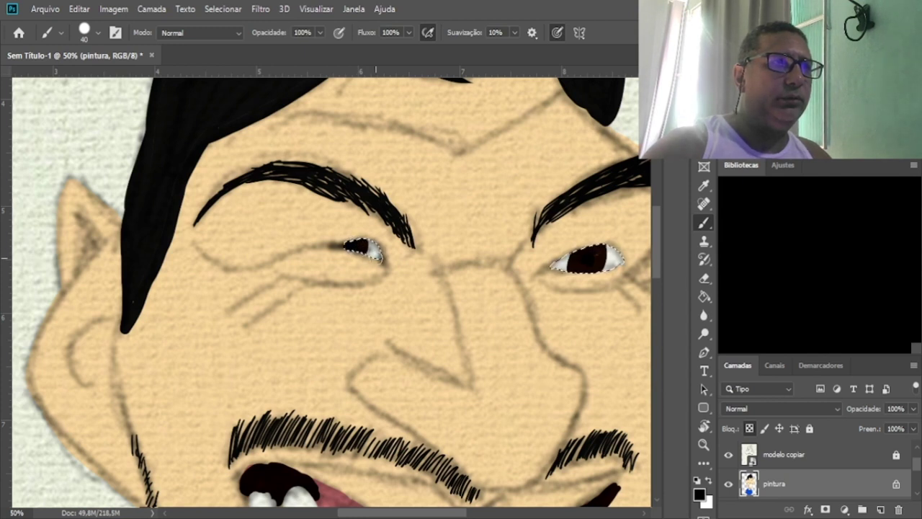
Add small white highlights to both irises with a size 15 brush, deselect, and check the drawing without and with the modelo copiar layer.
click(709, 481)
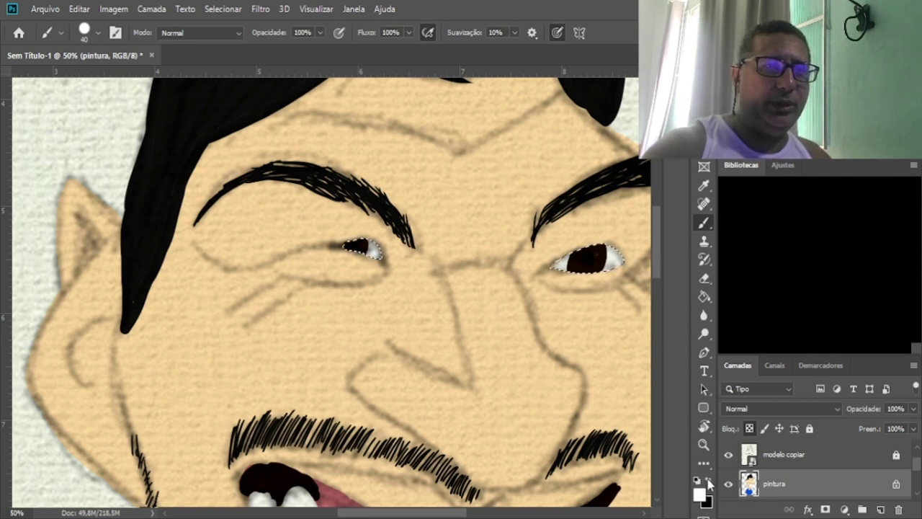
key(bracketleft)
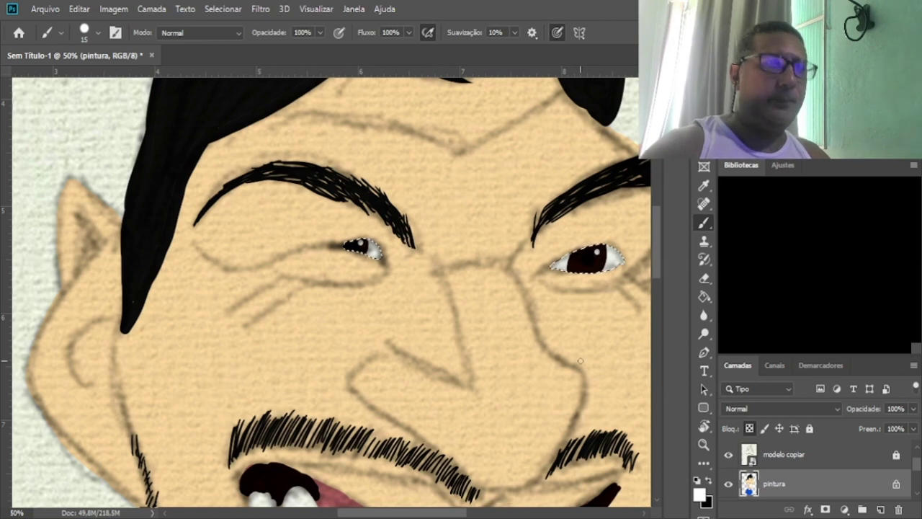
key(ctrl+d)
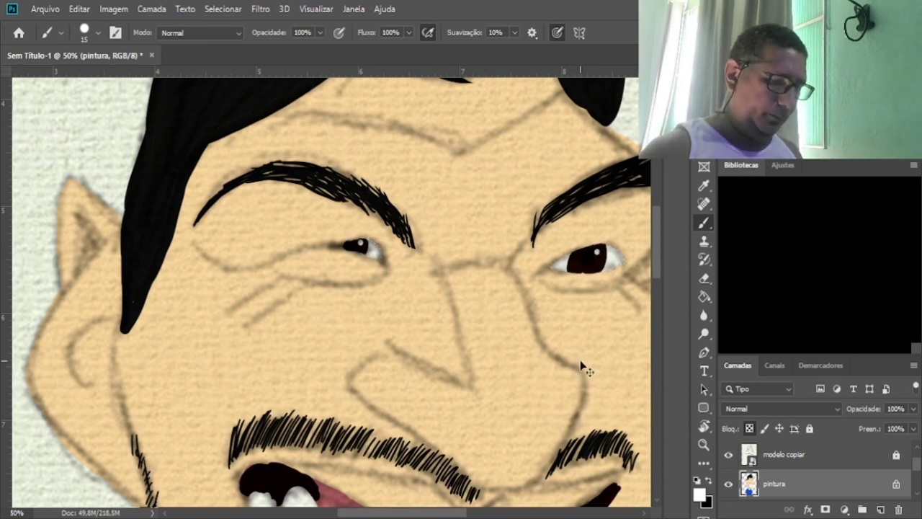
key(ctrl+0)
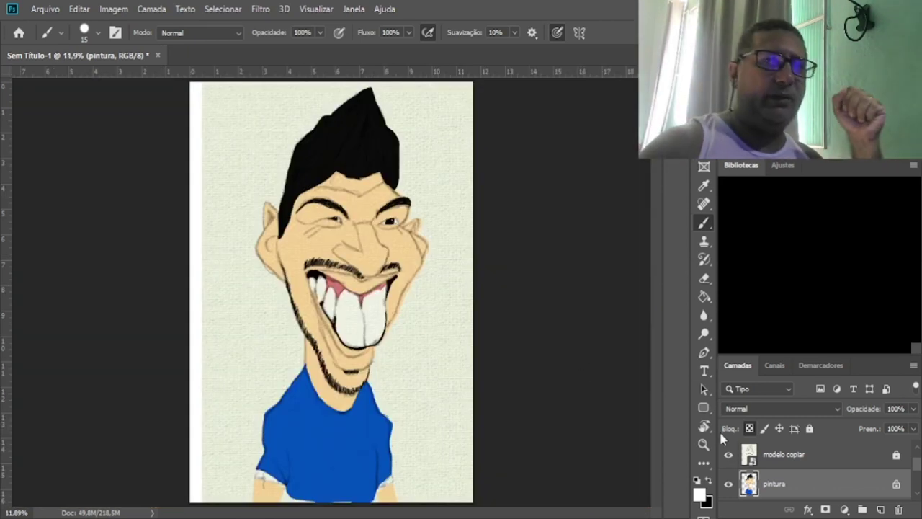
click(728, 454)
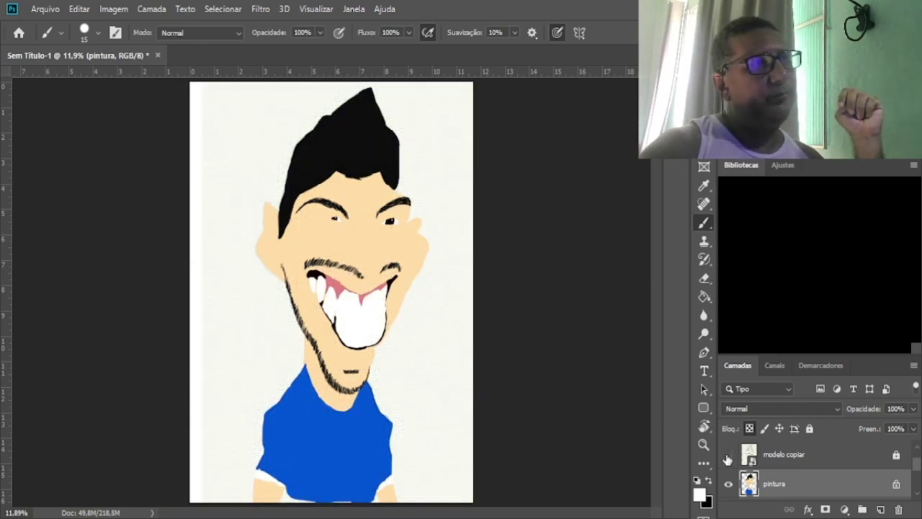
click(728, 457)
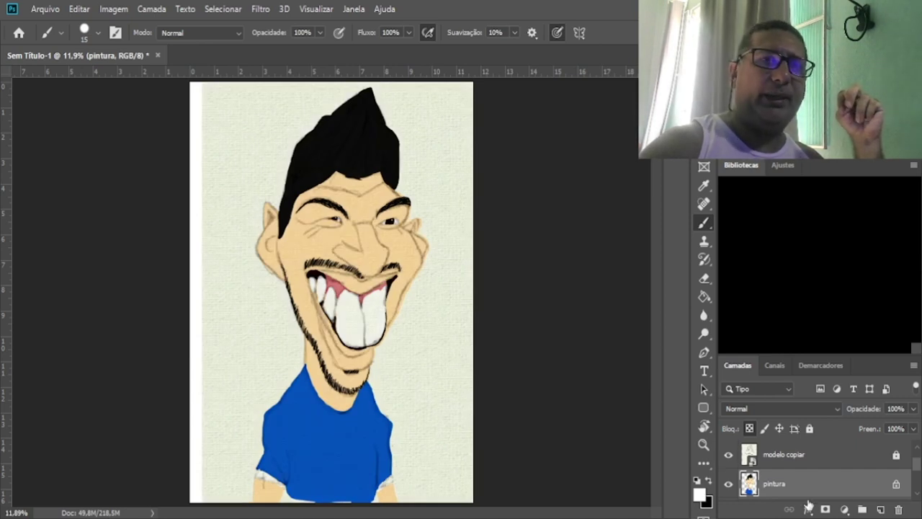
Add a new empty layer directly above pintura and make the pintura layer active again.
click(880, 509)
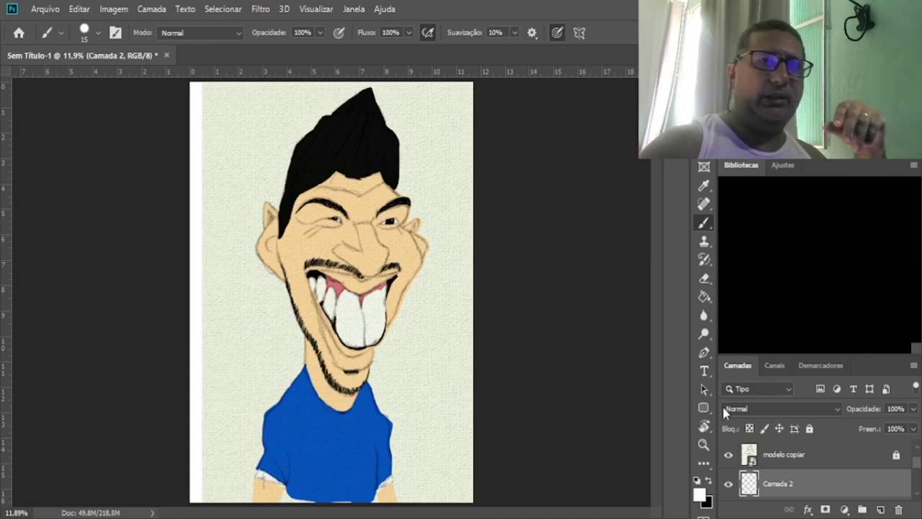
scroll(776, 457, down, 1)
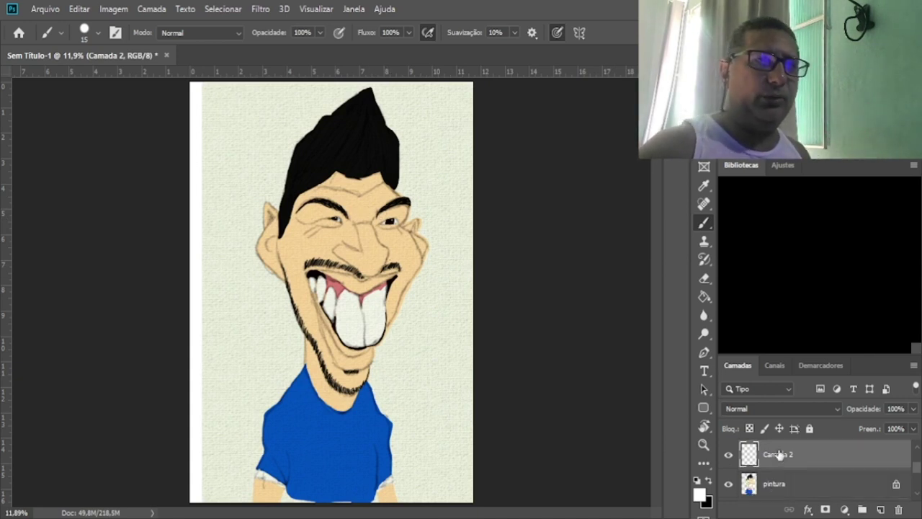
key(alt+bracketleft)
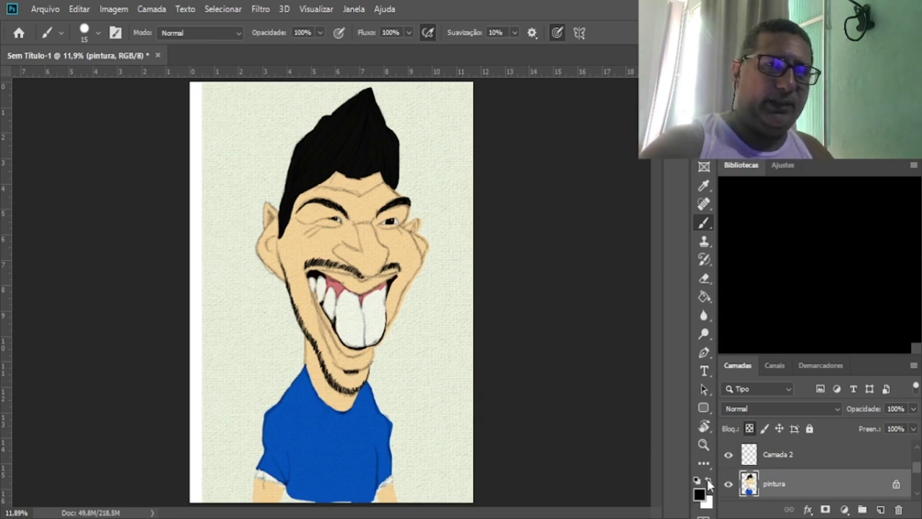
Set the foreground colour to crimson red and trace the upper lip's lower edge from both mouth corners to the centre, enlarging the brush to 30.
click(700, 494)
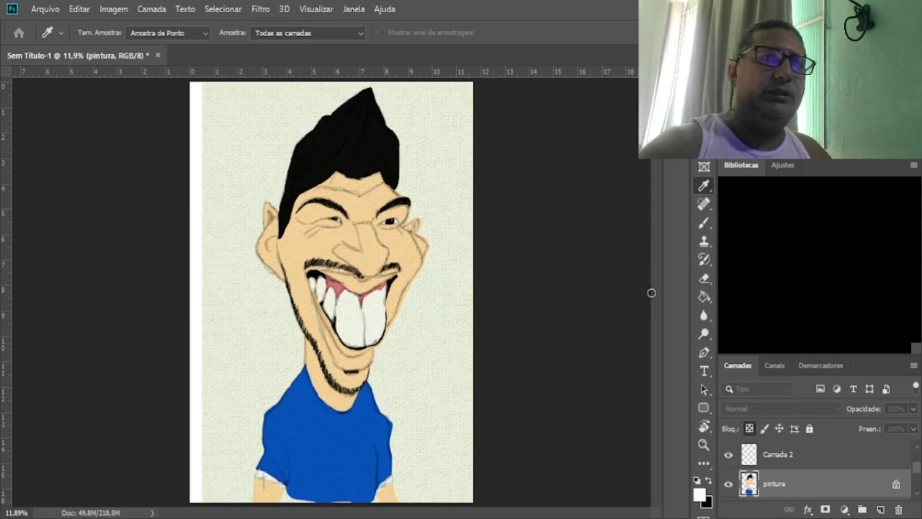
key(b)
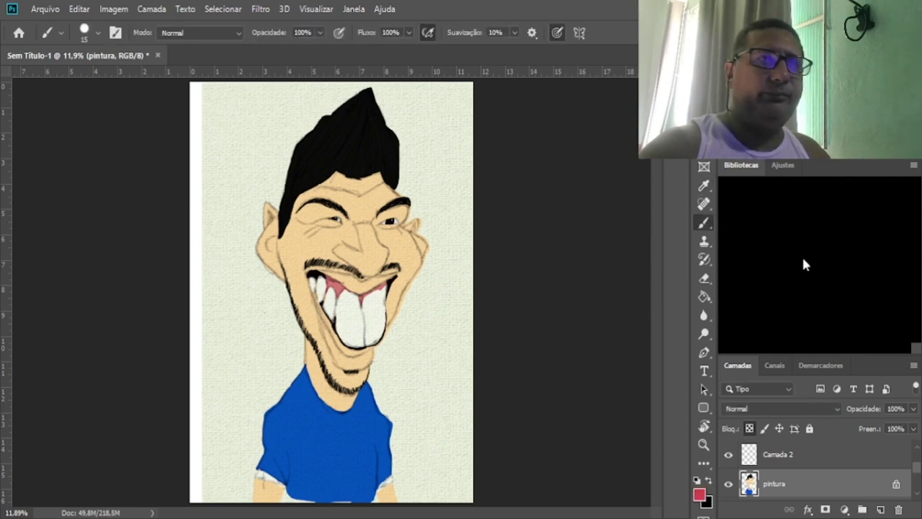
scroll(412, 320, up, 5)
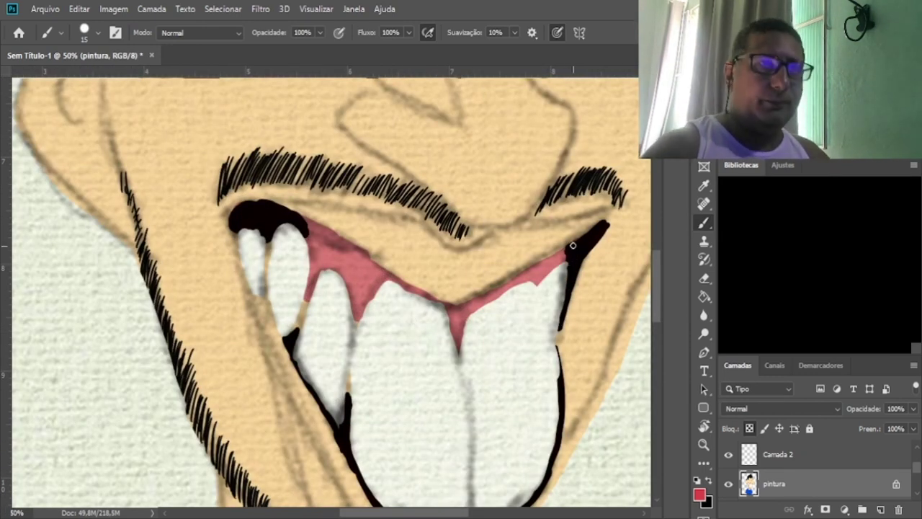
drag(608, 213, 563, 239)
mouse_move(601, 213)
mouse_down()
mouse_move(556, 244)
mouse_move(572, 238)
mouse_up()
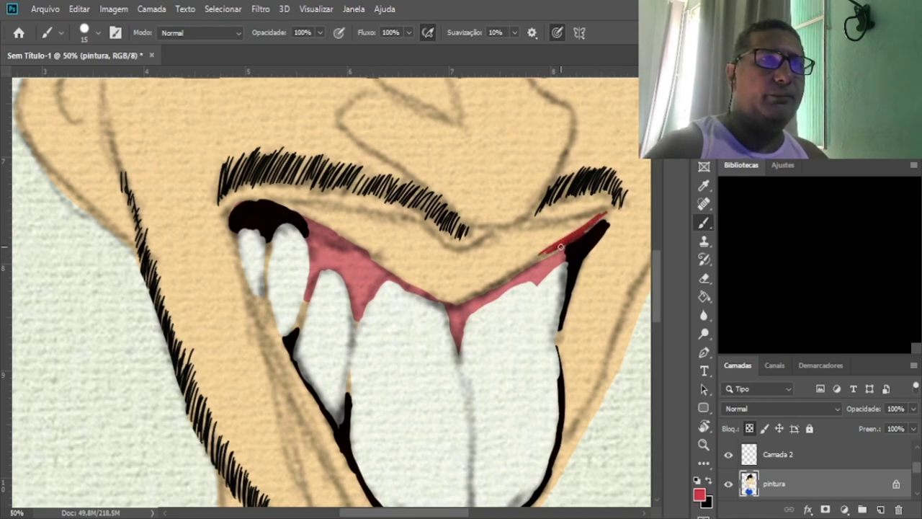
drag(570, 239, 513, 272)
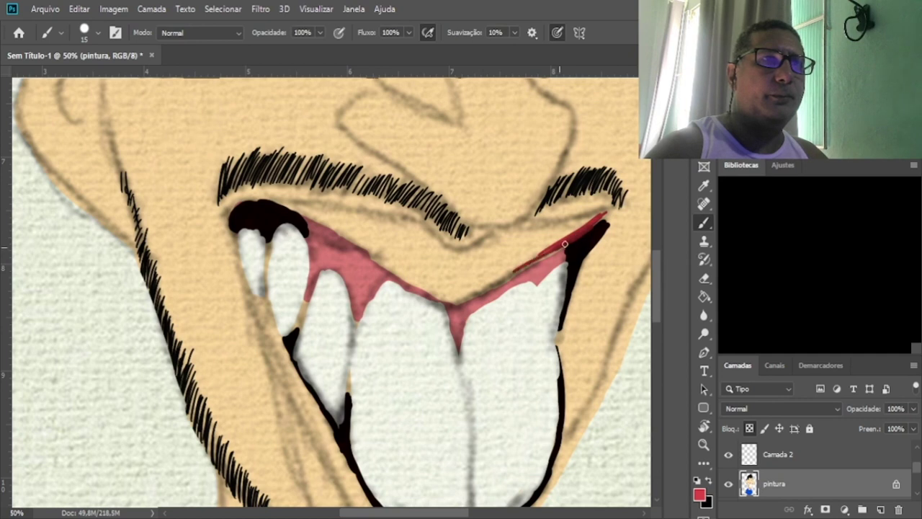
key(bracketright)
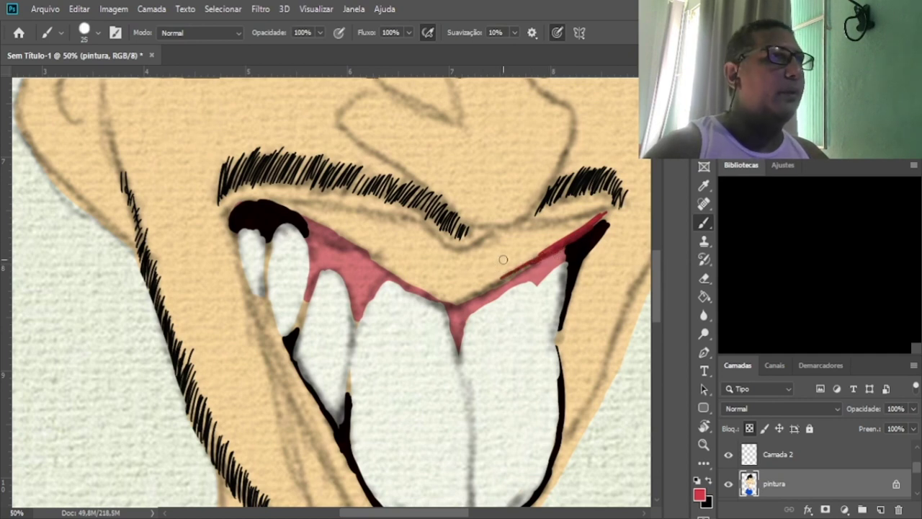
mouse_move(574, 232)
mouse_down()
mouse_move(475, 294)
mouse_move(515, 271)
mouse_move(464, 298)
mouse_move(442, 296)
mouse_move(458, 301)
mouse_move(497, 280)
mouse_move(469, 283)
mouse_up()
drag(273, 201, 364, 249)
drag(315, 224, 452, 295)
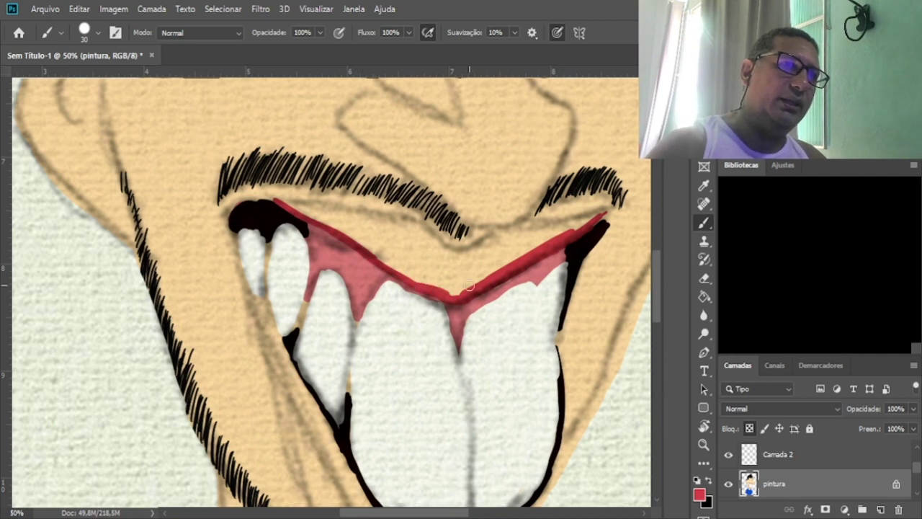
Fill the whole upper lip with crimson red, following the sketched upper contour beneath the moustache.
drag(604, 213, 547, 230)
mouse_move(604, 213)
mouse_down()
mouse_move(567, 234)
mouse_move(536, 243)
mouse_move(550, 232)
mouse_move(540, 226)
mouse_move(578, 225)
mouse_move(497, 234)
mouse_up()
mouse_move(577, 227)
mouse_down()
mouse_move(525, 224)
mouse_move(485, 237)
mouse_move(566, 229)
mouse_move(534, 247)
mouse_move(515, 239)
mouse_move(478, 249)
mouse_move(514, 237)
mouse_move(503, 238)
mouse_move(469, 254)
mouse_up()
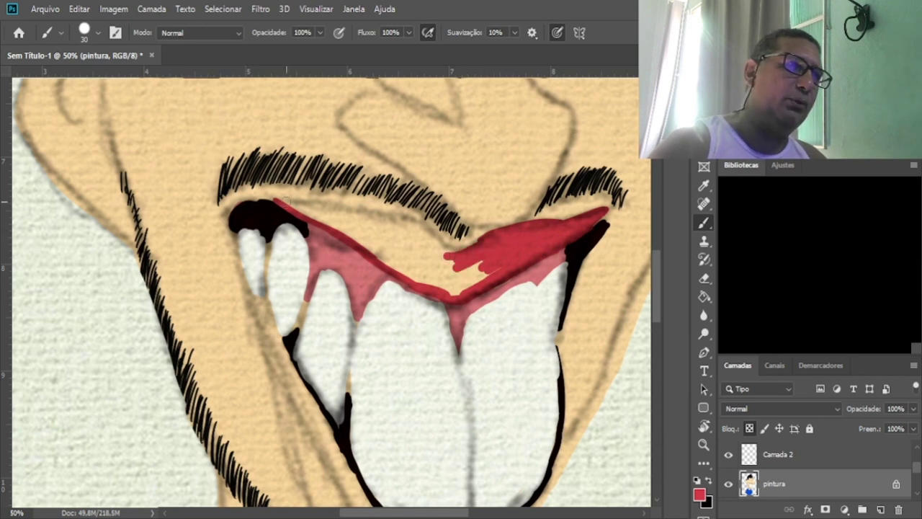
mouse_move(296, 202)
mouse_down()
mouse_move(359, 210)
mouse_move(277, 201)
mouse_move(414, 222)
mouse_move(376, 219)
mouse_move(463, 254)
mouse_move(418, 227)
mouse_move(449, 247)
mouse_move(406, 232)
mouse_up()
mouse_move(303, 209)
mouse_down()
mouse_move(355, 221)
mouse_move(371, 241)
mouse_move(357, 234)
mouse_move(388, 232)
mouse_move(344, 218)
mouse_move(420, 232)
mouse_move(483, 277)
mouse_move(432, 283)
mouse_move(455, 268)
mouse_move(450, 289)
mouse_move(394, 235)
mouse_move(412, 243)
mouse_move(430, 254)
mouse_move(412, 259)
mouse_move(364, 240)
mouse_move(434, 276)
mouse_up()
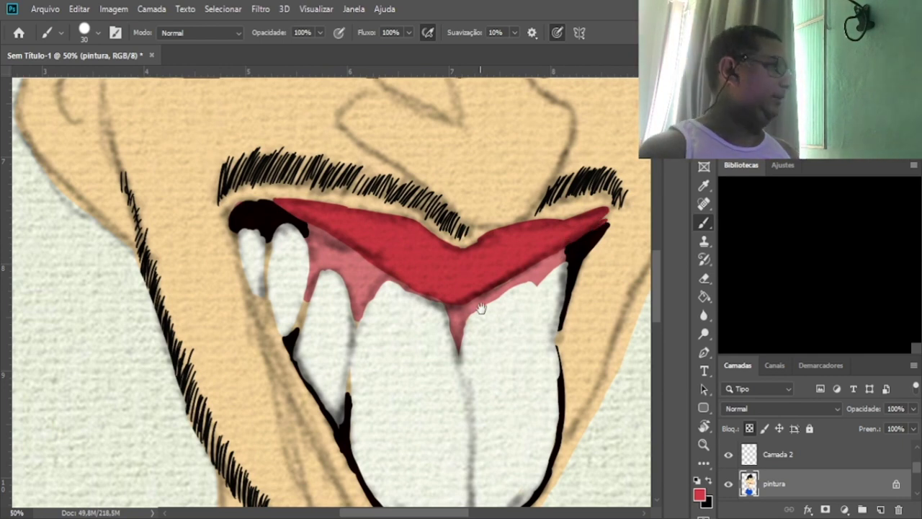
Paint the narrow upper part of the lower lip in crimson red, running down from the mouth corner beside the small side teeth.
drag(473, 319, 490, 196)
mouse_move(399, 353)
mouse_down()
mouse_move(385, 275)
mouse_move(384, 306)
mouse_up()
drag(252, 138, 280, 251)
drag(252, 180, 259, 236)
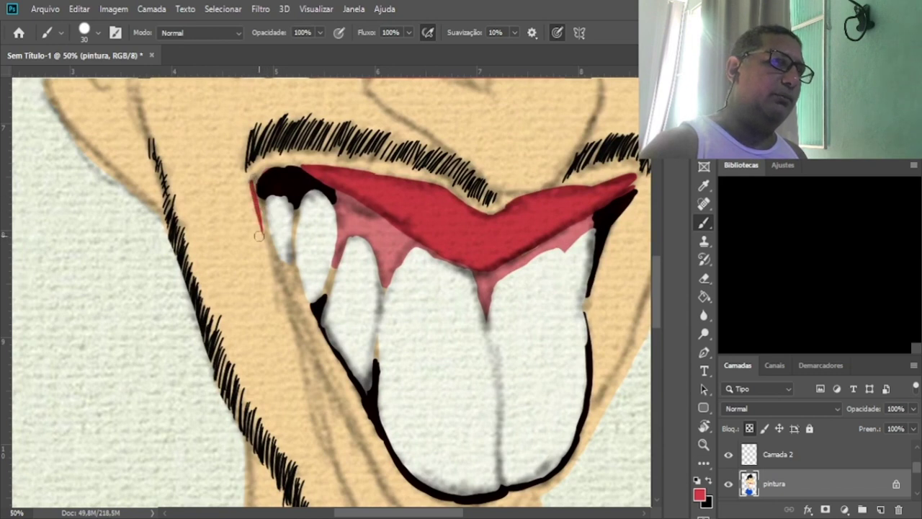
drag(252, 179, 278, 268)
drag(267, 229, 295, 317)
drag(268, 245, 295, 348)
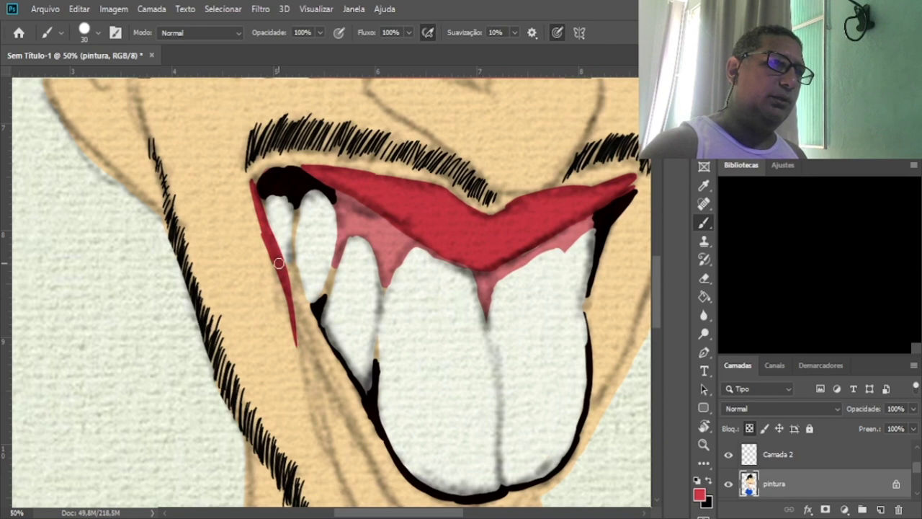
drag(279, 263, 318, 349)
drag(284, 273, 323, 375)
Extend the crimson strip down toward the chin along both sketched lower-lip contours and fill the area between them.
mouse_move(299, 308)
mouse_down()
mouse_move(324, 398)
mouse_move(318, 428)
mouse_move(264, 240)
mouse_up()
drag(263, 196, 323, 317)
drag(281, 241, 333, 331)
drag(292, 273, 336, 348)
drag(304, 286, 354, 357)
drag(317, 324, 371, 362)
drag(257, 236, 309, 344)
drag(269, 262, 333, 397)
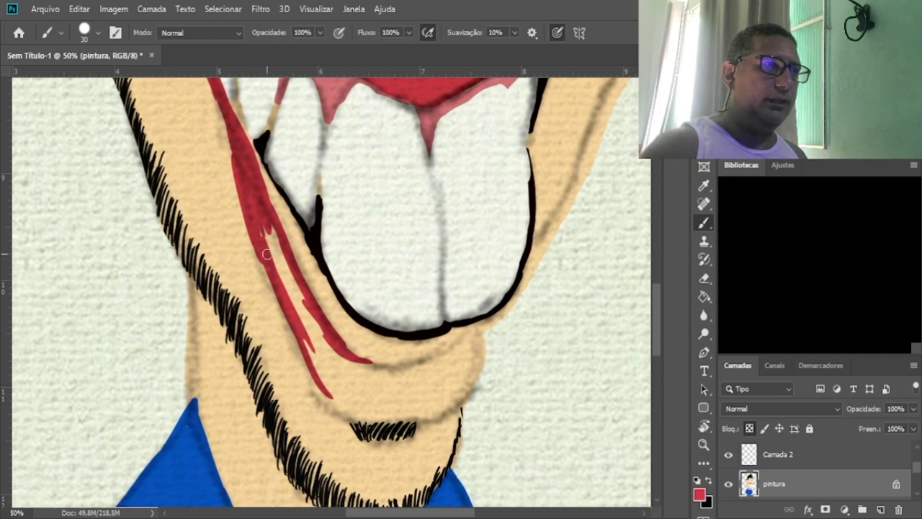
mouse_move(267, 240)
mouse_down()
mouse_move(291, 271)
mouse_move(282, 245)
mouse_move(288, 273)
mouse_move(268, 249)
mouse_move(311, 345)
mouse_up()
drag(281, 270, 315, 330)
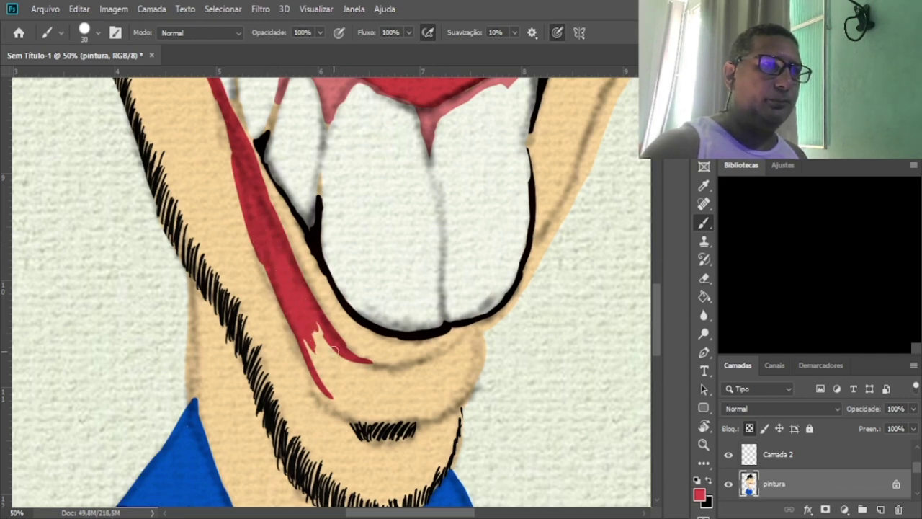
Paint the rounded far end of the lower lip crimson and trace its bottom contour above the chin tuft to join the side strip.
mouse_move(474, 327)
mouse_down()
mouse_move(479, 379)
mouse_move(455, 401)
mouse_move(427, 408)
mouse_up()
mouse_move(472, 332)
mouse_down()
mouse_move(420, 369)
mouse_move(454, 368)
mouse_move(480, 346)
mouse_move(458, 363)
mouse_move(434, 367)
mouse_move(450, 389)
mouse_move(469, 387)
mouse_move(414, 410)
mouse_up()
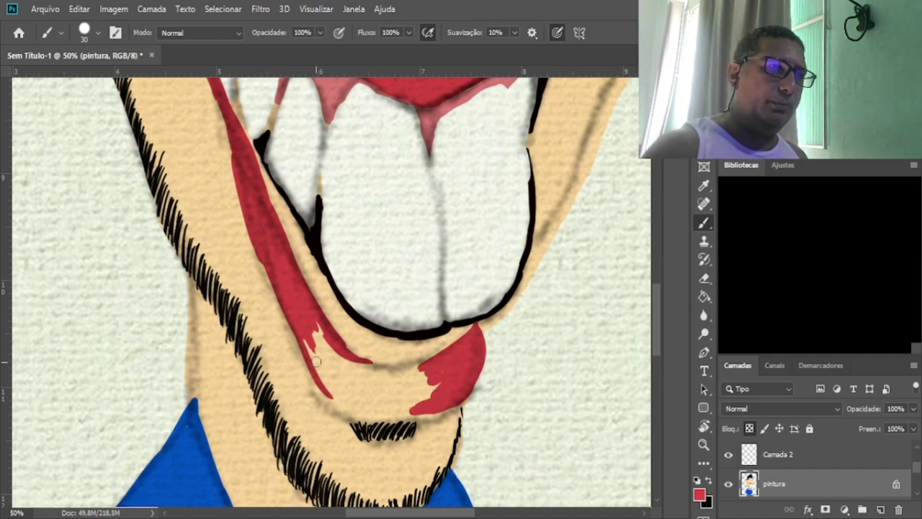
drag(314, 359, 322, 382)
drag(359, 407, 324, 380)
mouse_move(344, 409)
mouse_down()
mouse_move(338, 382)
mouse_move(308, 360)
mouse_move(346, 401)
mouse_up()
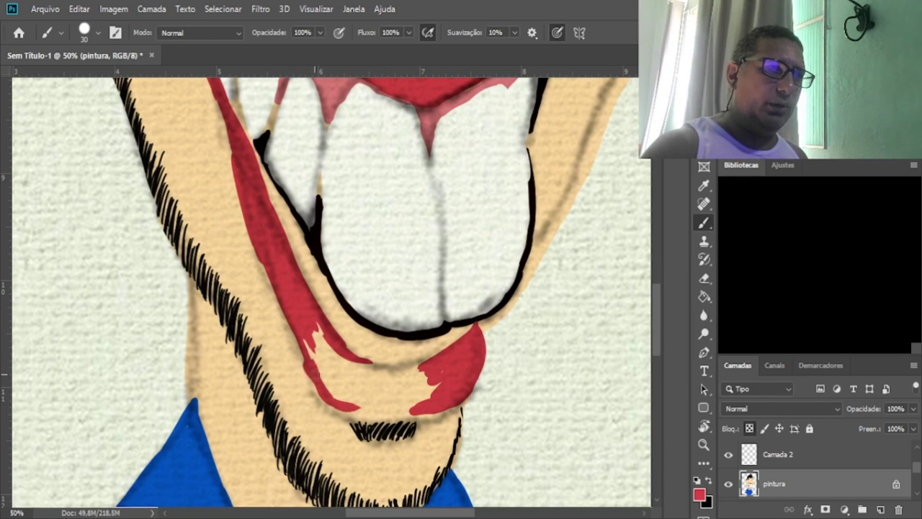
mouse_move(299, 333)
mouse_down()
mouse_move(346, 400)
mouse_move(404, 409)
mouse_up()
drag(333, 408, 425, 407)
mouse_move(364, 418)
mouse_down()
mouse_move(441, 400)
mouse_move(381, 418)
mouse_move(339, 409)
mouse_move(310, 368)
mouse_up()
mouse_move(342, 408)
mouse_down()
mouse_move(310, 376)
mouse_move(297, 338)
mouse_up()
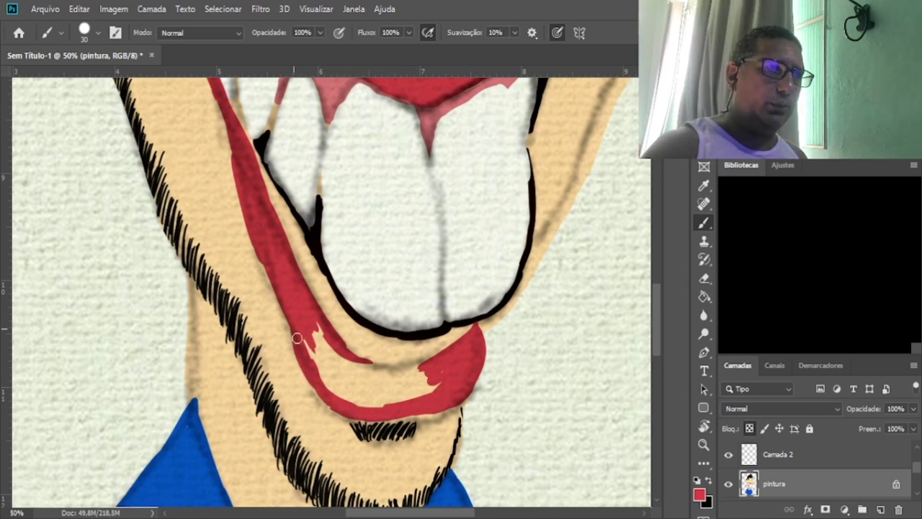
Fill the remaining middle of the lower lip with crimson red up to its sketched inner contour.
drag(266, 258, 302, 329)
mouse_move(267, 269)
mouse_down()
mouse_move(312, 359)
mouse_move(337, 353)
mouse_move(316, 342)
mouse_move(348, 369)
mouse_move(326, 348)
mouse_move(320, 375)
mouse_move(336, 383)
mouse_move(387, 373)
mouse_up()
mouse_move(344, 349)
mouse_down()
mouse_move(438, 362)
mouse_move(424, 390)
mouse_move(403, 400)
mouse_move(410, 379)
mouse_move(350, 363)
mouse_move(353, 389)
mouse_move(378, 378)
mouse_move(398, 393)
mouse_move(331, 388)
mouse_up()
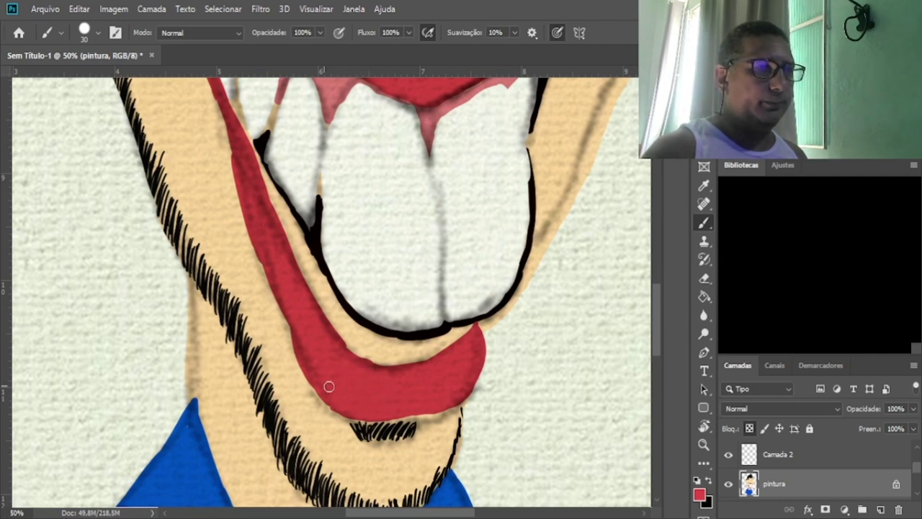
Cover the skin-coloured gap between the lower lip and the black line under the teeth with crimson red.
key(ctrl+0)
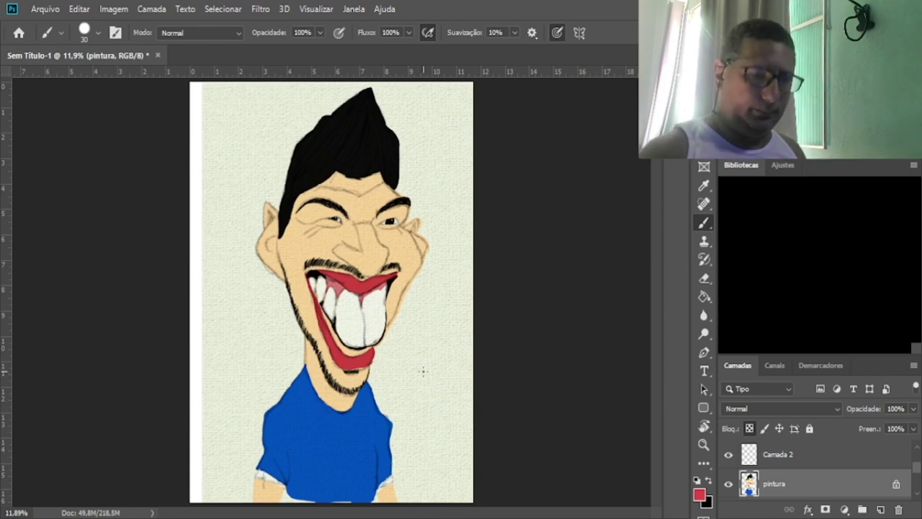
key(ctrl+plus)
key(ctrl+plus)
key(ctrl+plus)
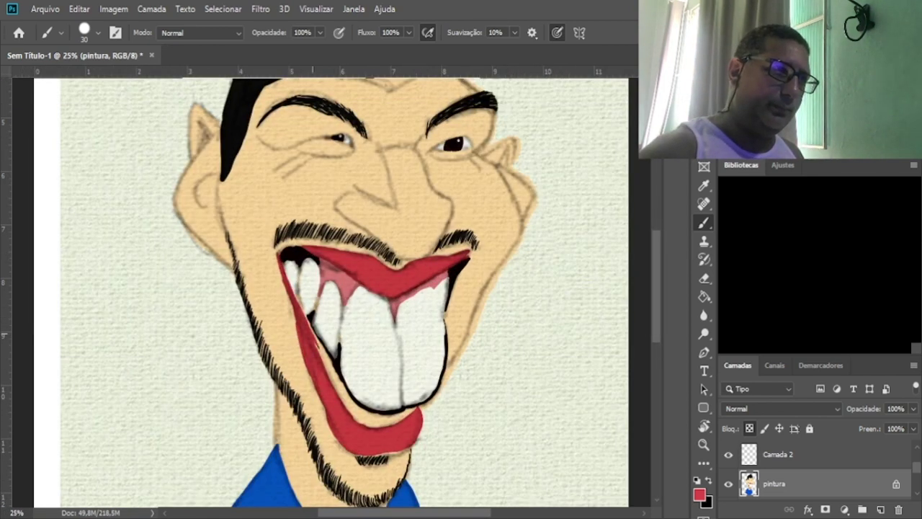
mouse_move(334, 376)
mouse_down()
mouse_move(317, 347)
mouse_move(331, 374)
mouse_up()
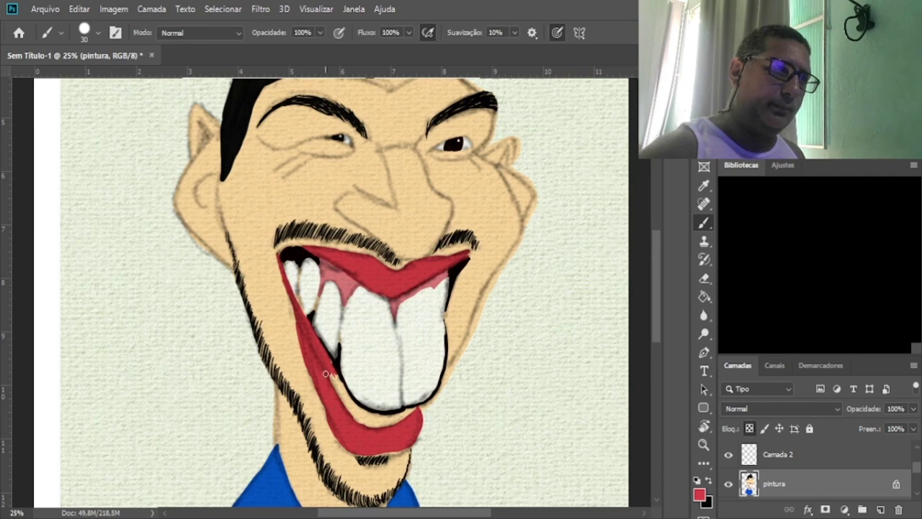
mouse_move(329, 367)
mouse_down()
mouse_move(344, 404)
mouse_move(327, 364)
mouse_up()
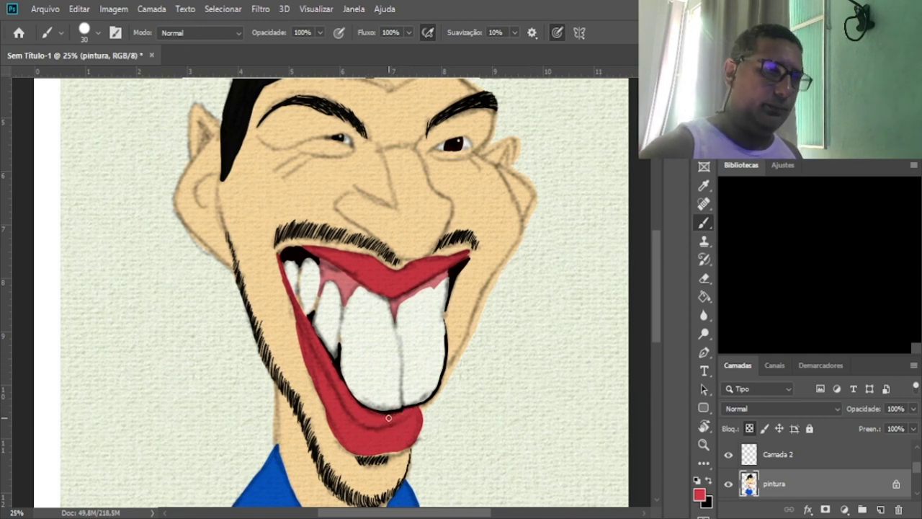
key(ctrl+0)
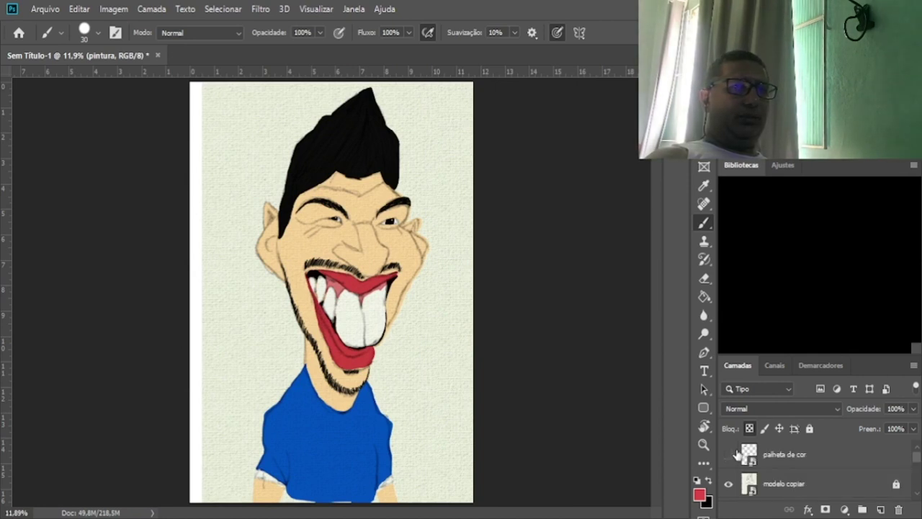
Hide the modelo copiar layer, merge Camada 2 with pintura, and check the merged layer by hiding and showing it.
scroll(736, 453, down, 3)
scroll(736, 454, up, 2)
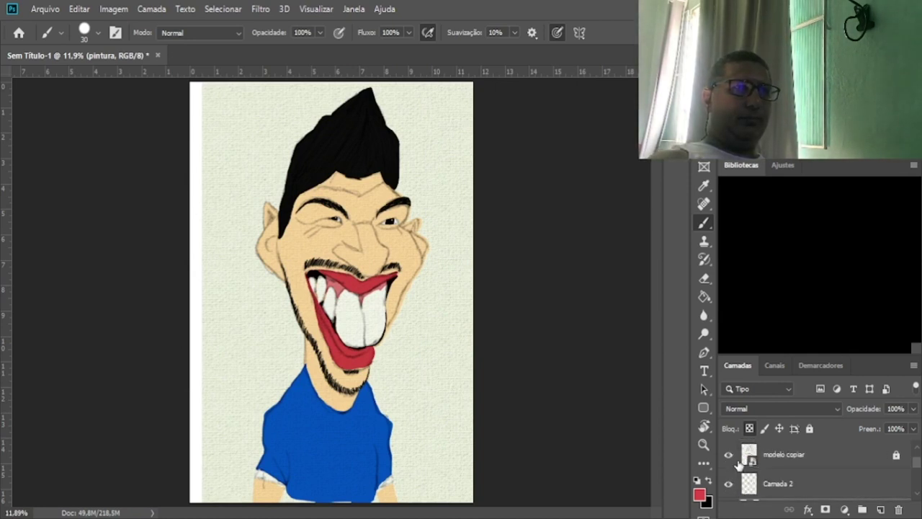
click(729, 455)
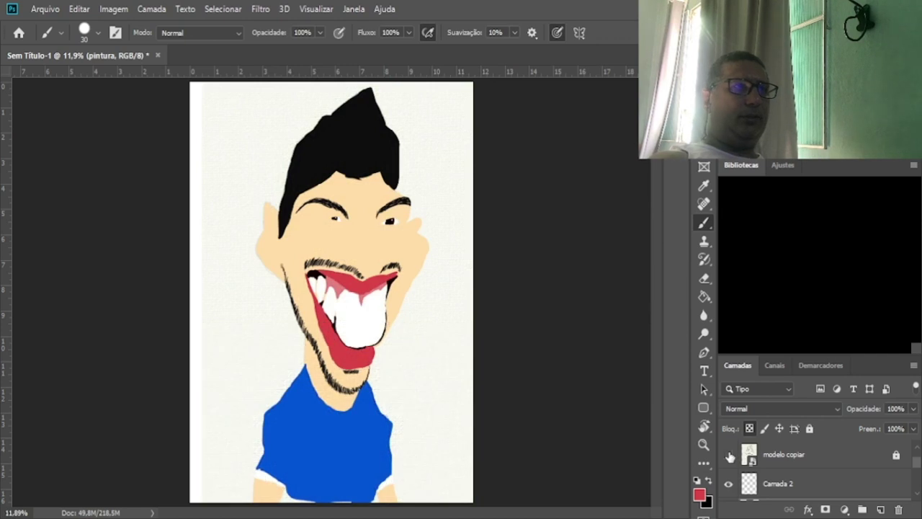
scroll(751, 479, down, 1)
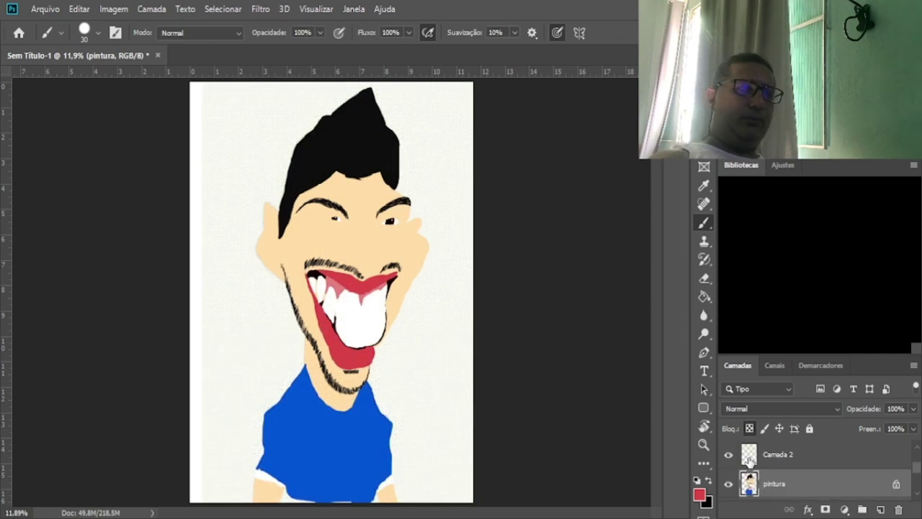
click(749, 458)
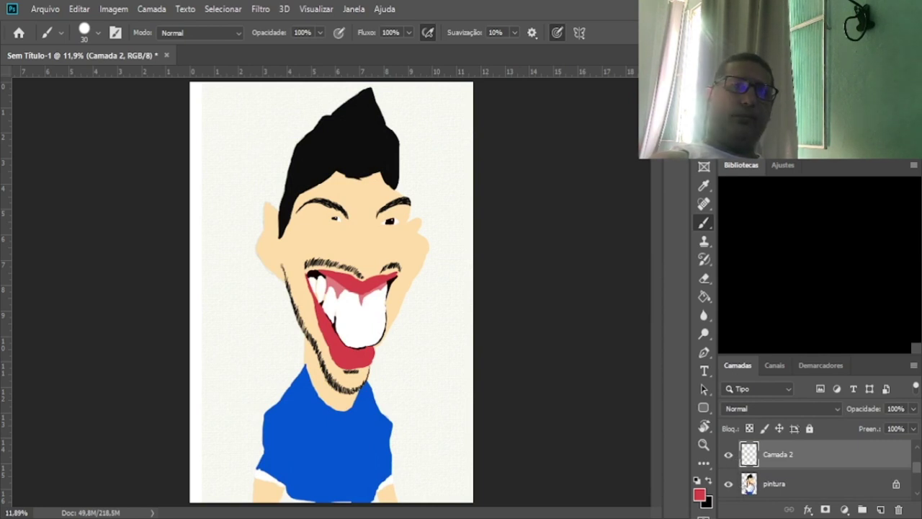
click(749, 483)
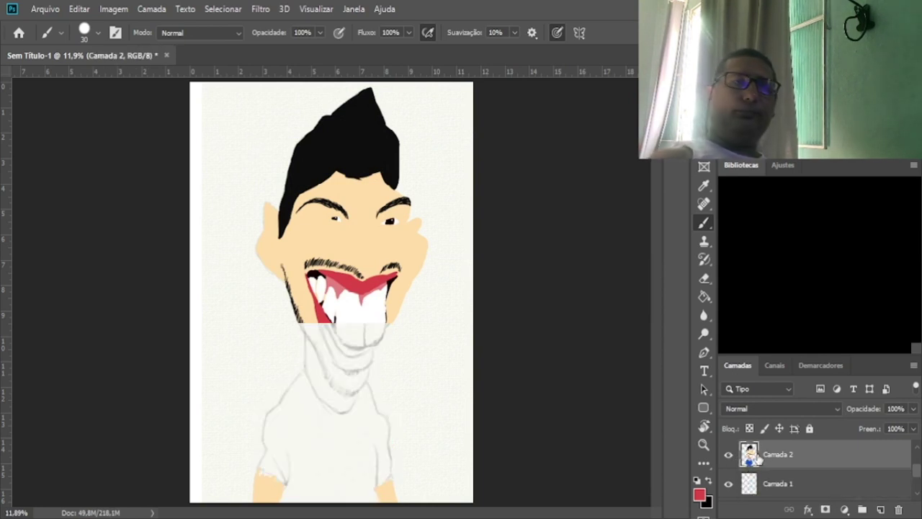
click(728, 456)
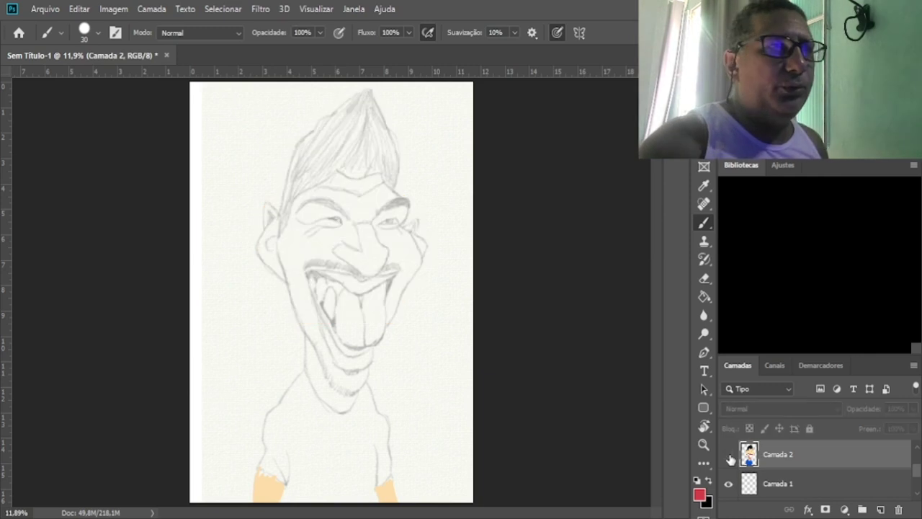
click(728, 457)
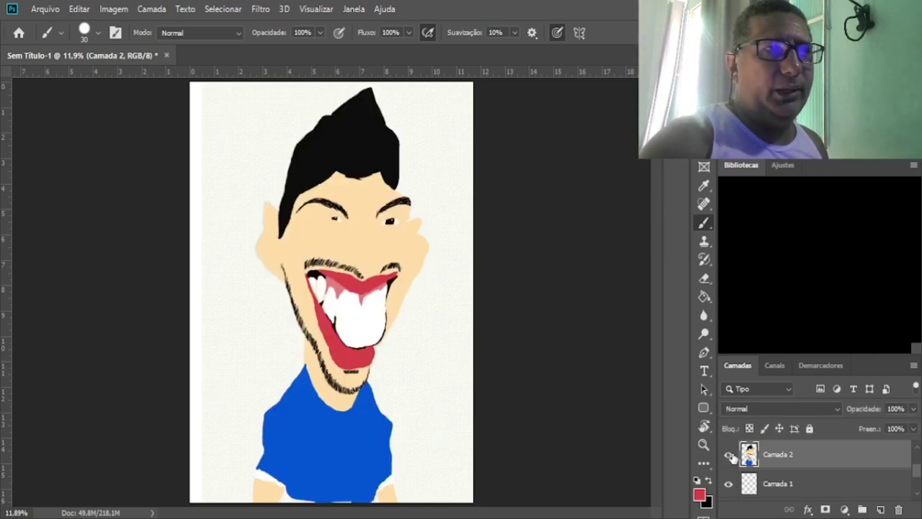
Sample the face's skin tone, add a new layer above the merged Camada 2, and clip it to that layer.
scroll(726, 454, up, 1)
alt+click(373, 241)
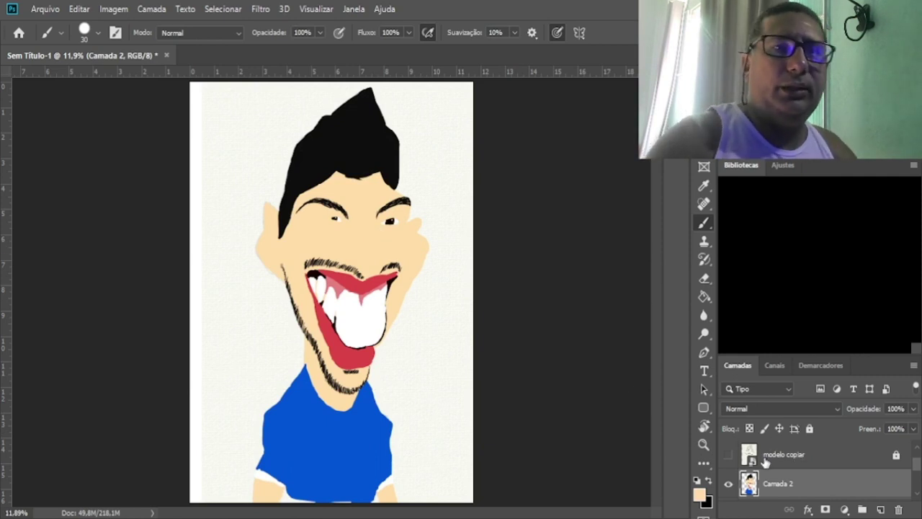
click(880, 509)
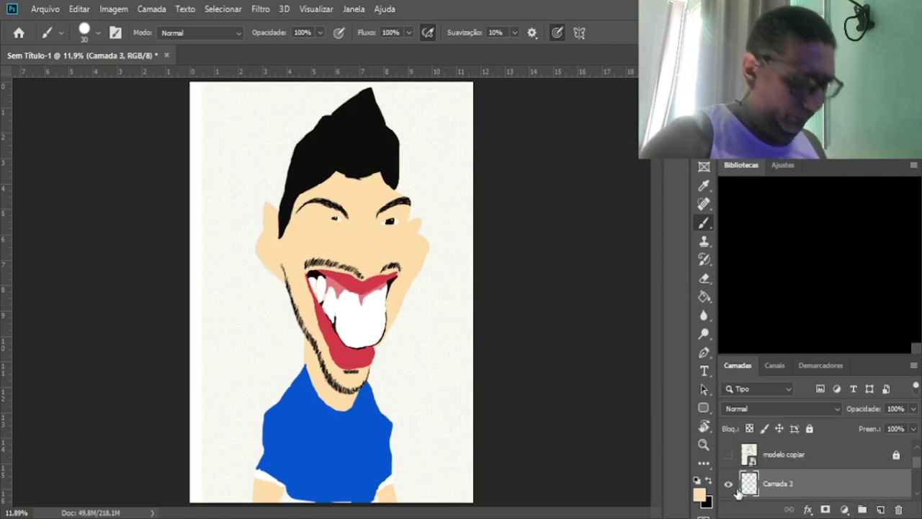
scroll(760, 491, down, 1)
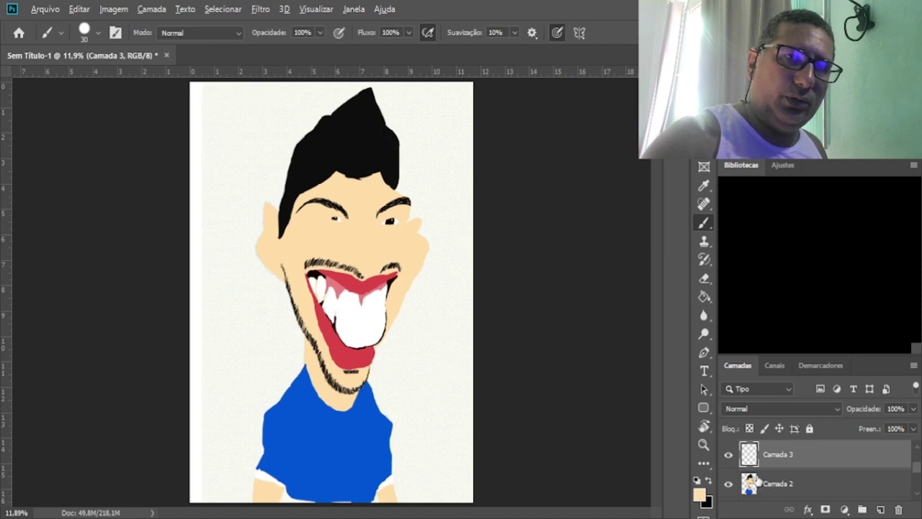
alt+click(756, 469)
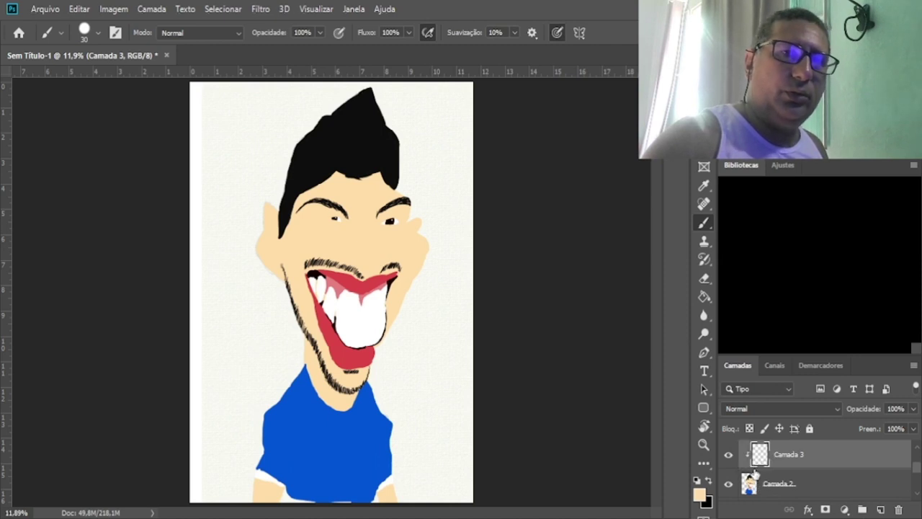
Set the clipped layer's blend mode to Multiplicação and show the modelo copiar sketch layer again.
scroll(768, 404, down, 6)
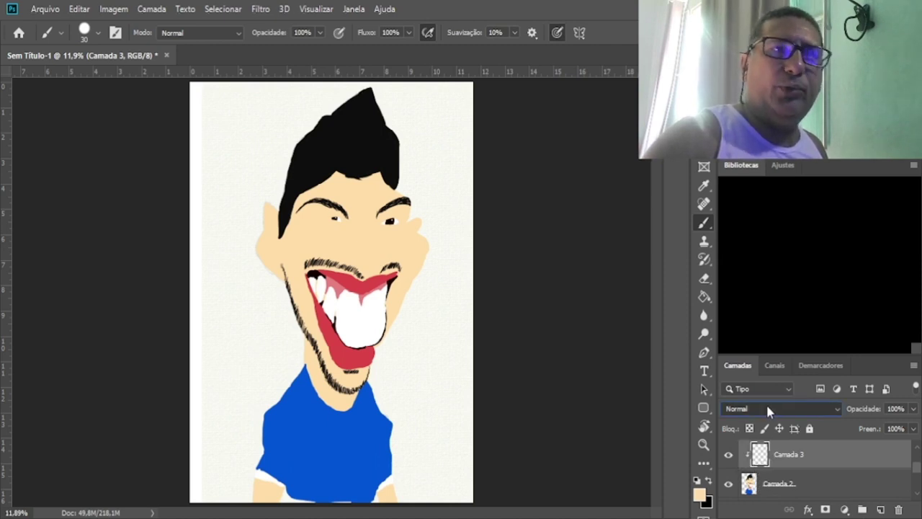
key(Up)
key(Up)
key(Up)
key(Up)
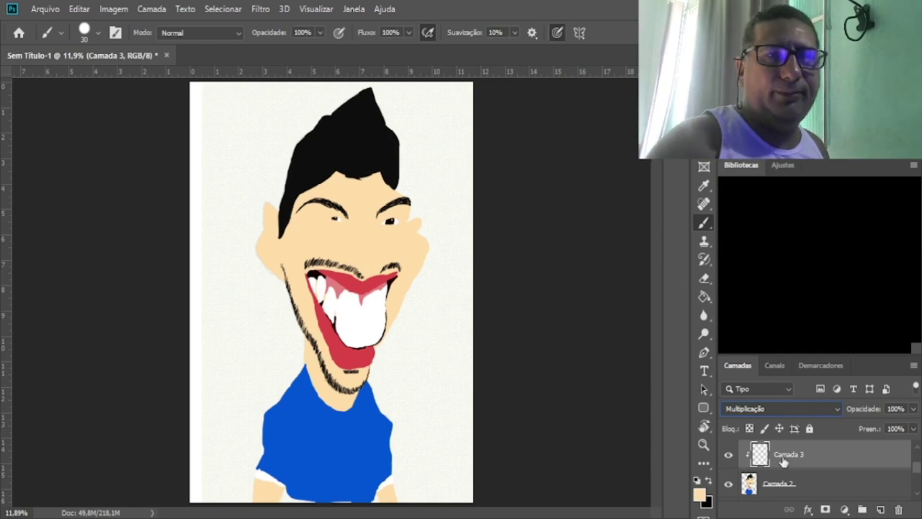
scroll(772, 467, up, 2)
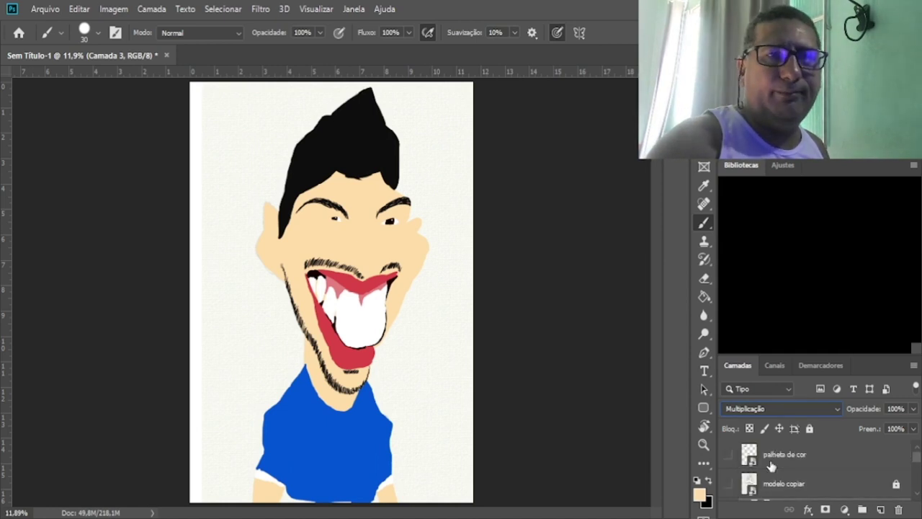
click(729, 485)
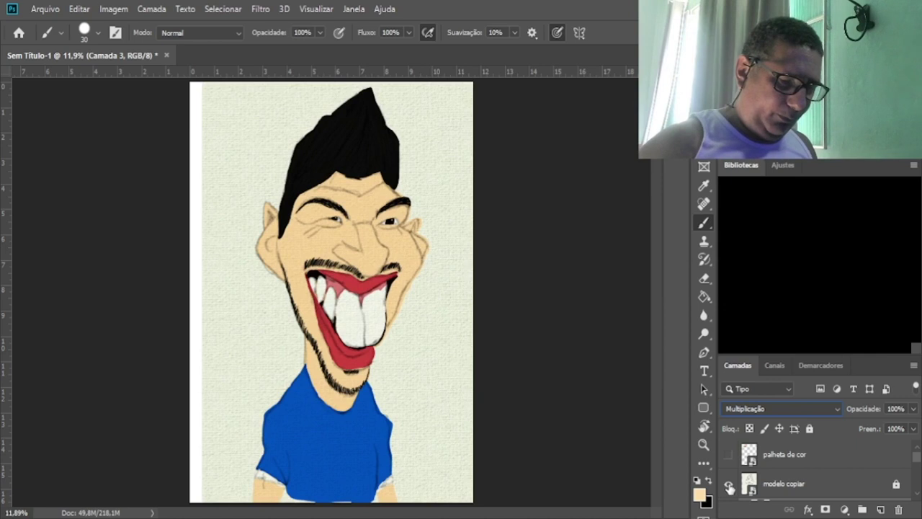
On the clipped layer, trace the nose, the lines under the more open eye, the small adjacent ear and the cheek edge in skin tone.
scroll(313, 249, up, 4)
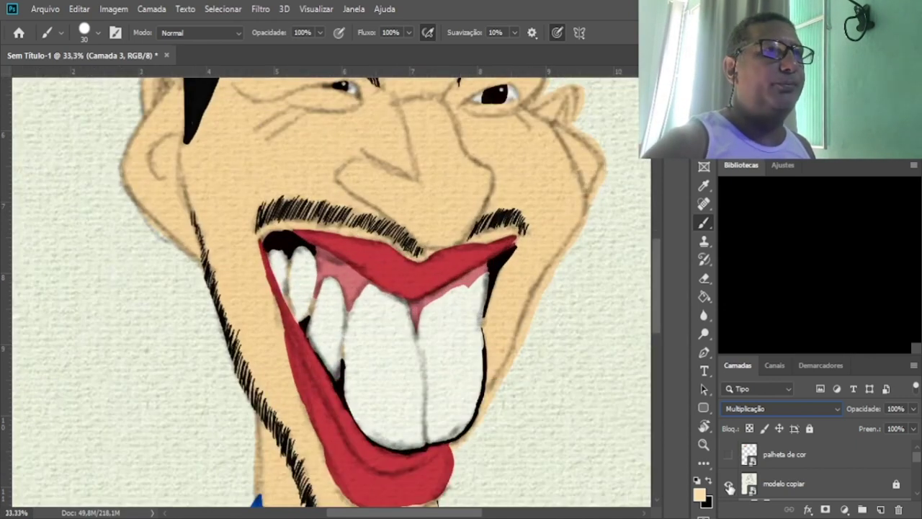
drag(313, 249, 294, 397)
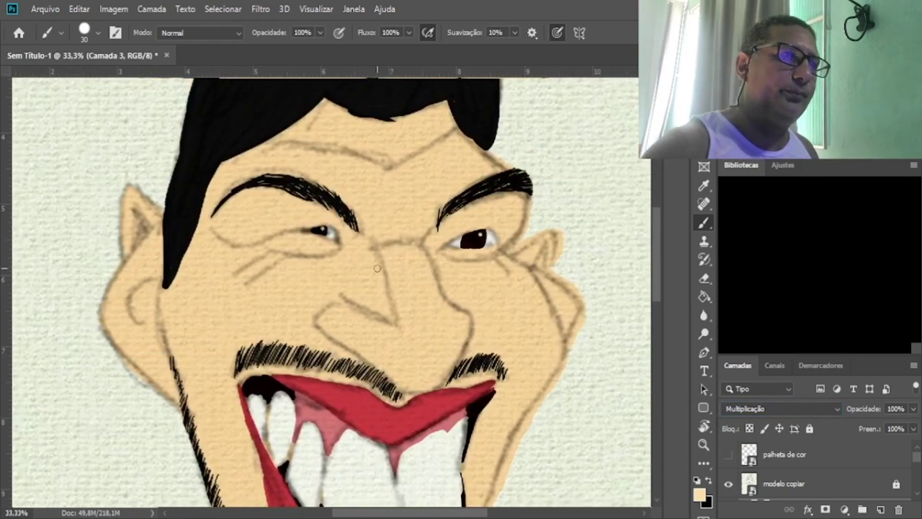
drag(388, 283, 392, 327)
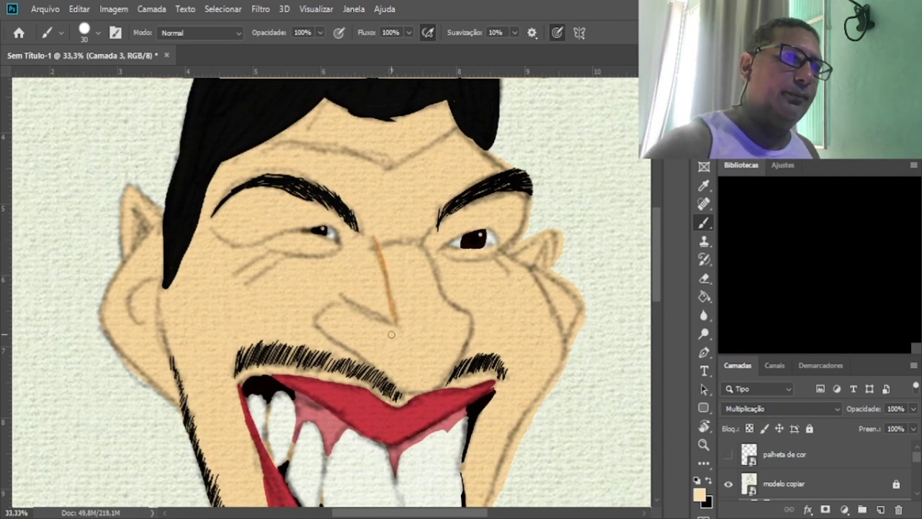
drag(342, 302, 389, 325)
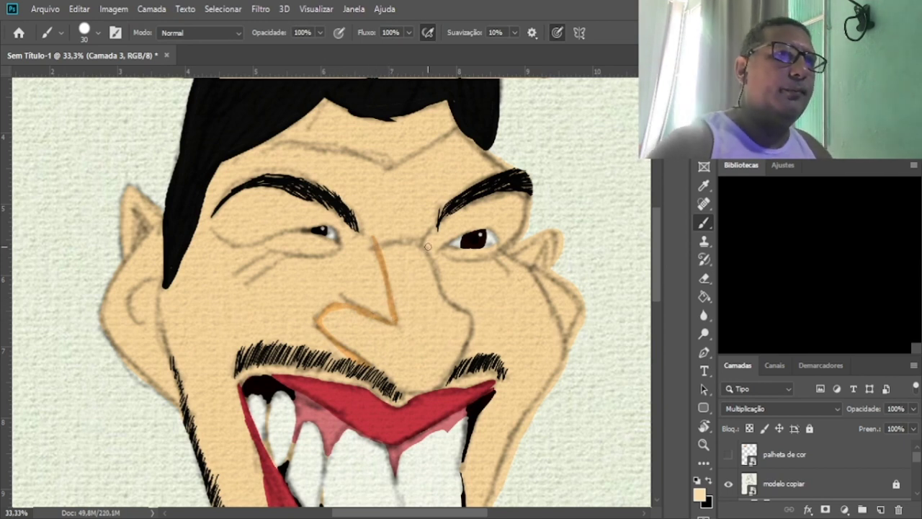
mouse_move(440, 217)
mouse_down()
mouse_move(420, 243)
mouse_move(469, 314)
mouse_move(451, 370)
mouse_move(399, 387)
mouse_move(381, 370)
mouse_up()
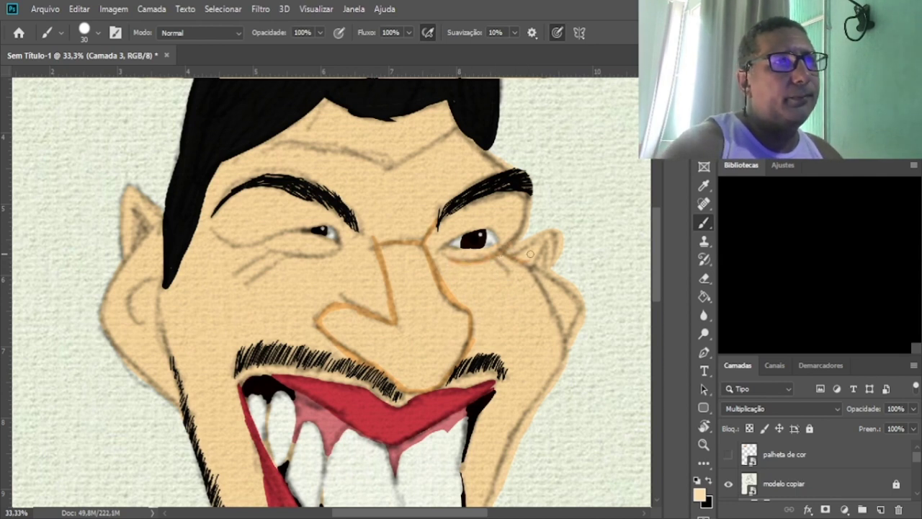
drag(494, 259, 517, 277)
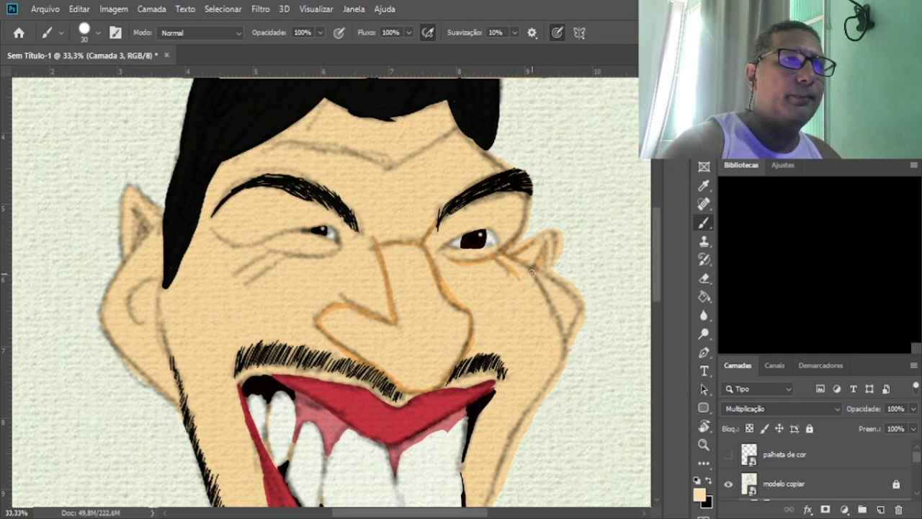
drag(531, 271, 561, 314)
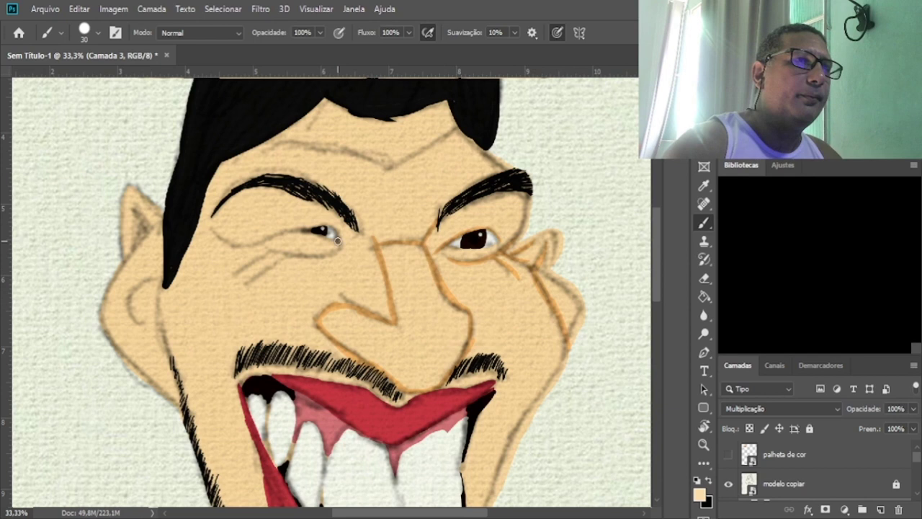
Trace the narrower eye's contours, the wrinkles beneath it, the forehead creases and the larger ear's inner lines in skin tone on Camada 3.
mouse_move(332, 229)
mouse_down()
mouse_move(294, 225)
mouse_move(262, 237)
mouse_up()
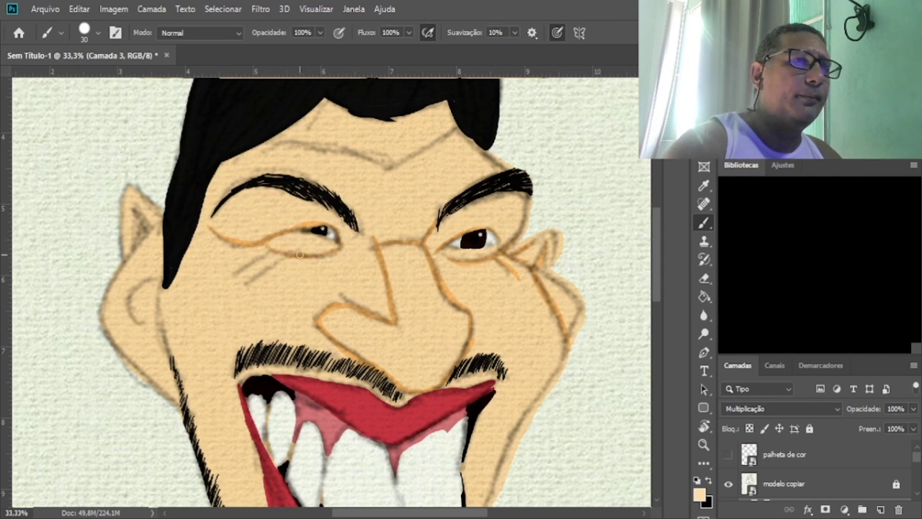
mouse_move(254, 258)
mouse_down()
mouse_move(224, 278)
mouse_move(293, 256)
mouse_move(237, 288)
mouse_move(279, 264)
mouse_up()
mouse_move(456, 128)
mouse_down()
mouse_move(381, 177)
mouse_move(453, 131)
mouse_up()
mouse_move(271, 150)
mouse_down()
mouse_move(387, 177)
mouse_move(281, 150)
mouse_up()
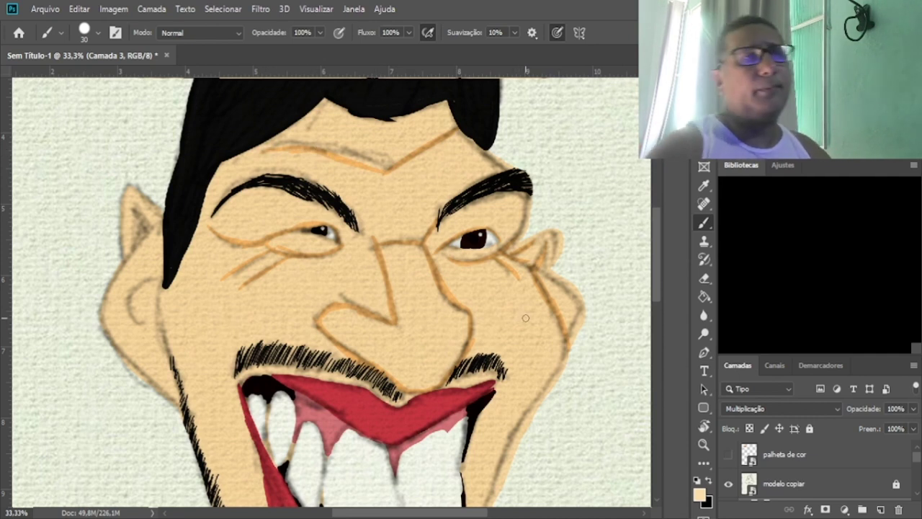
drag(131, 218, 143, 214)
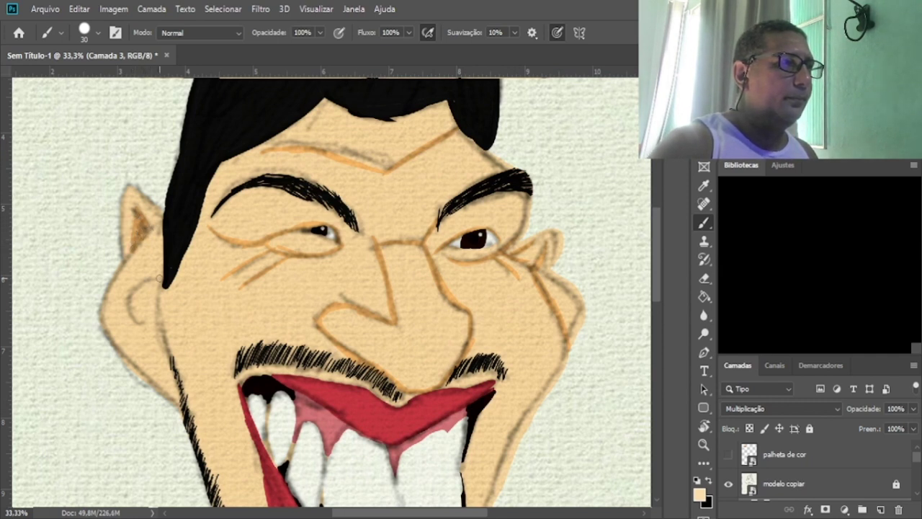
Fit the whole caricature in view, compare it with and without the modelo copiar sketch, and leave that layer hidden.
drag(291, 513, 283, 306)
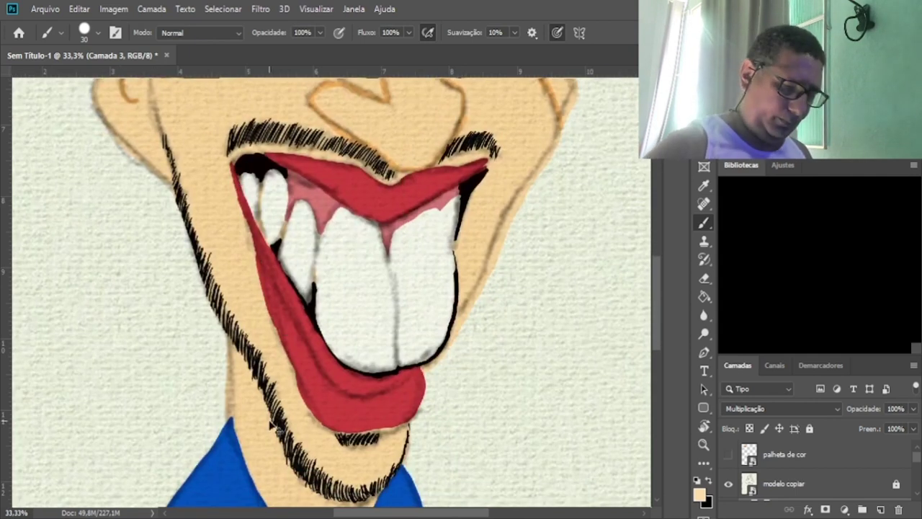
key(ctrl+0)
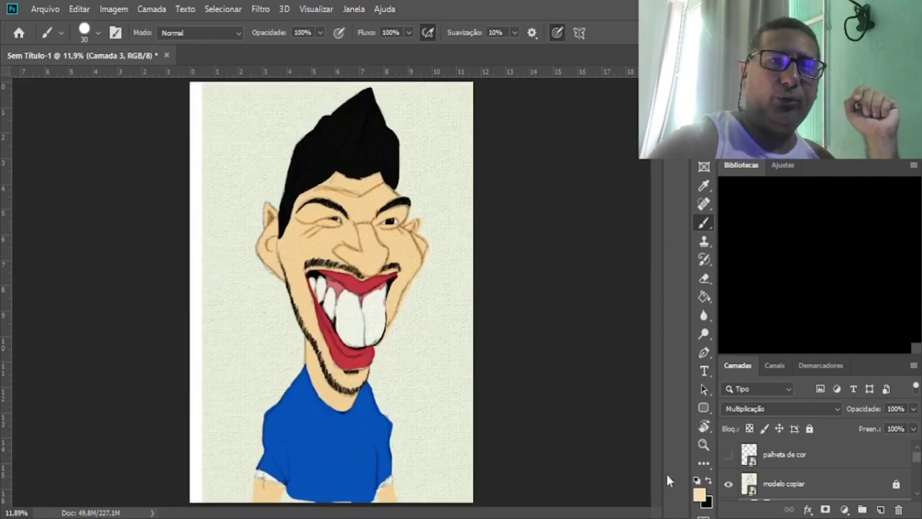
click(728, 486)
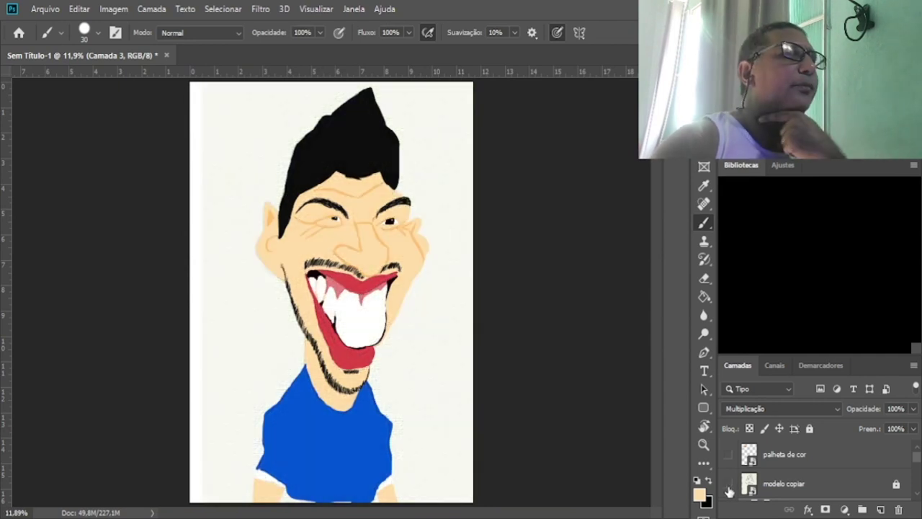
click(729, 487)
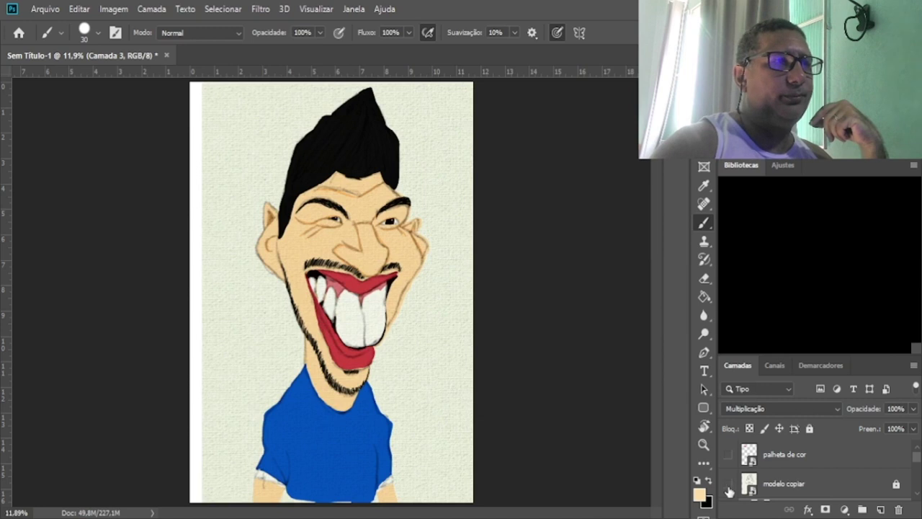
click(728, 487)
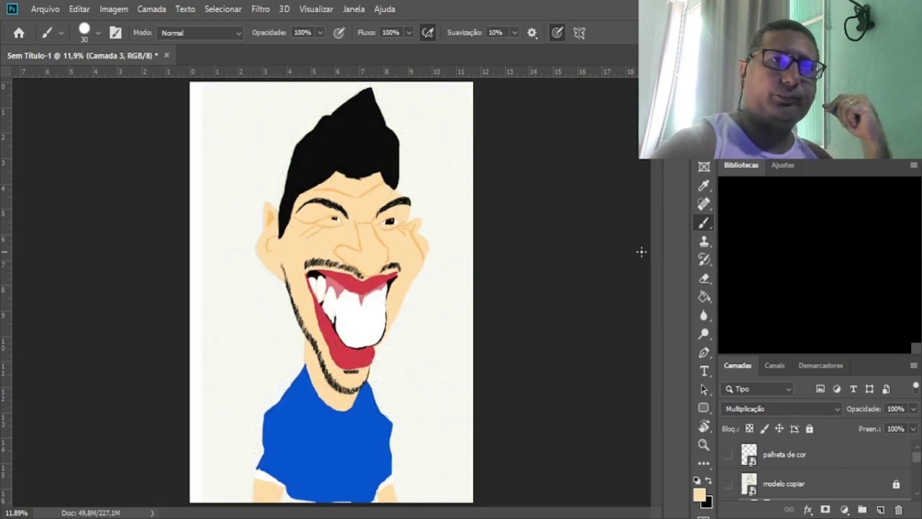
Soften the traced facial lines on Camada 3 with the Blur tool at brush size 90.
click(703, 314)
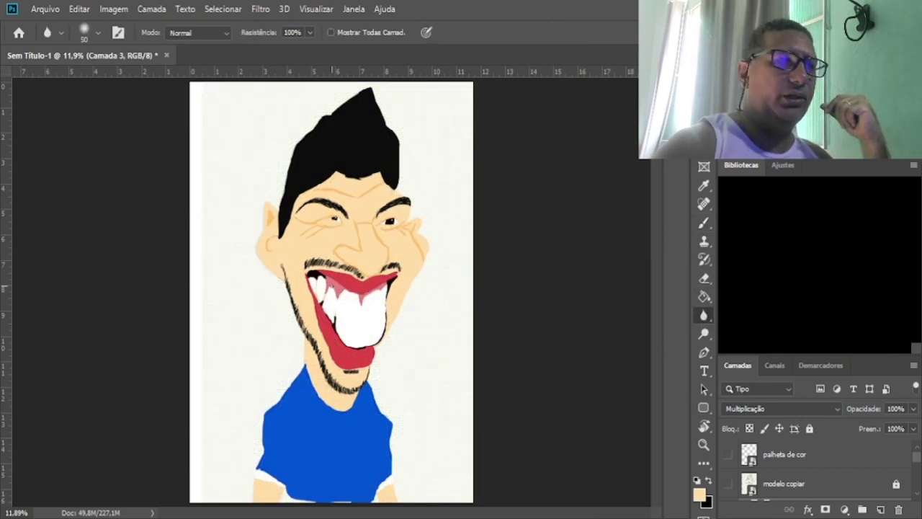
scroll(340, 297, up, 4)
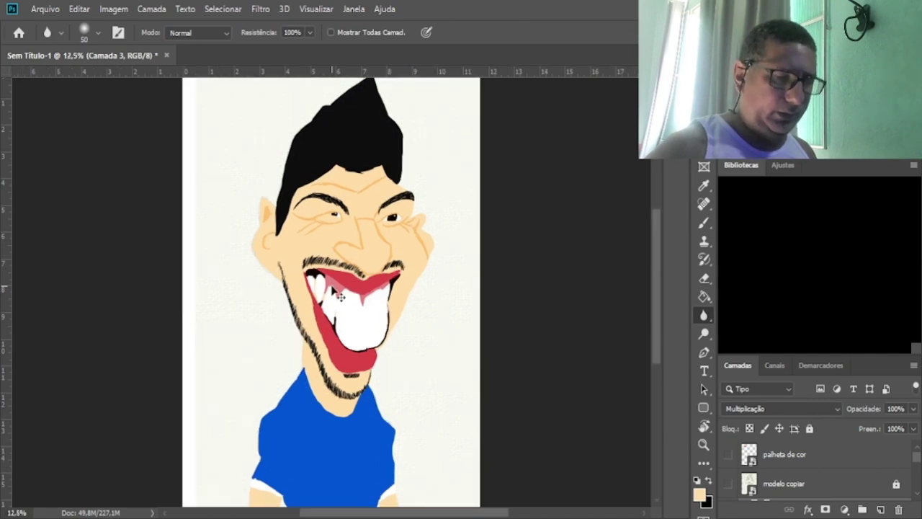
drag(405, 180, 406, 236)
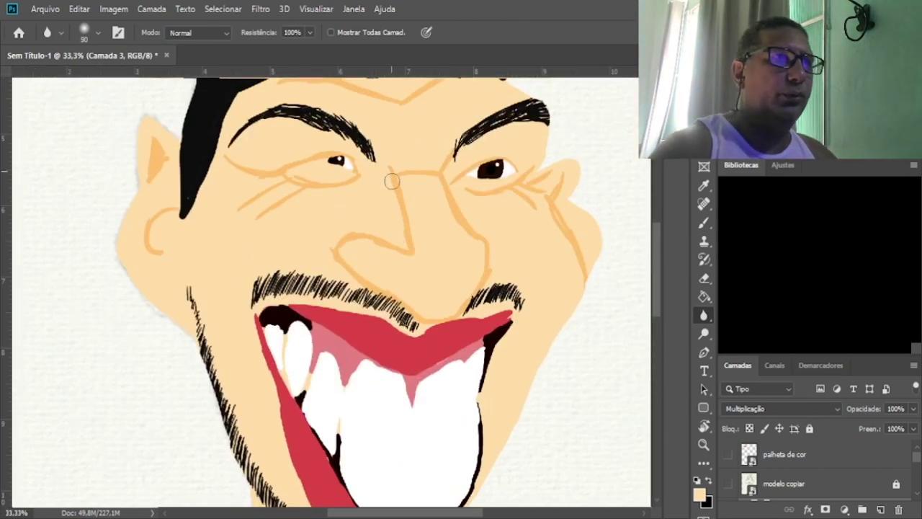
key(bracketright)
key(bracketright)
key(bracketright)
key(bracketright)
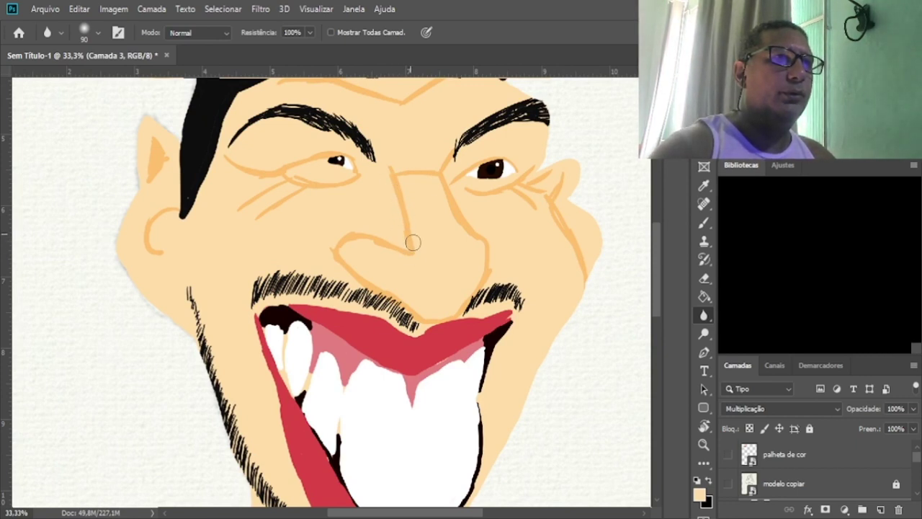
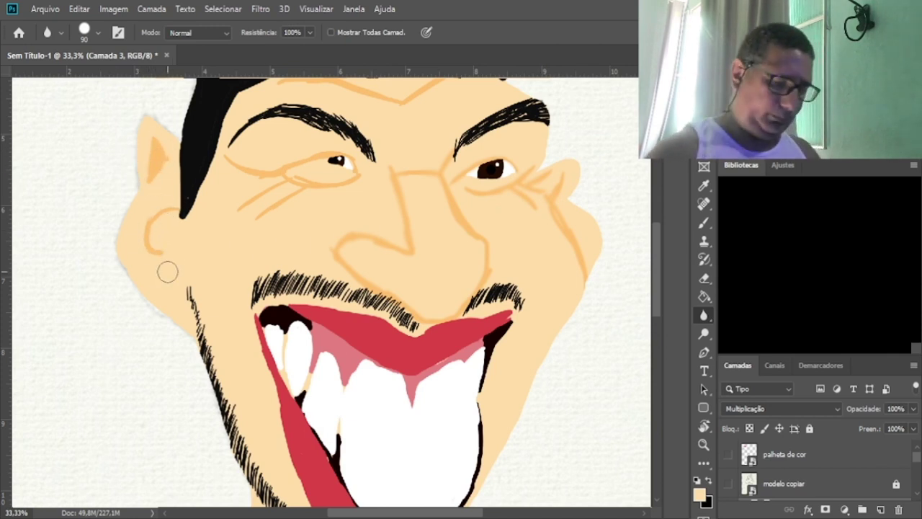
key(ctrl+0)
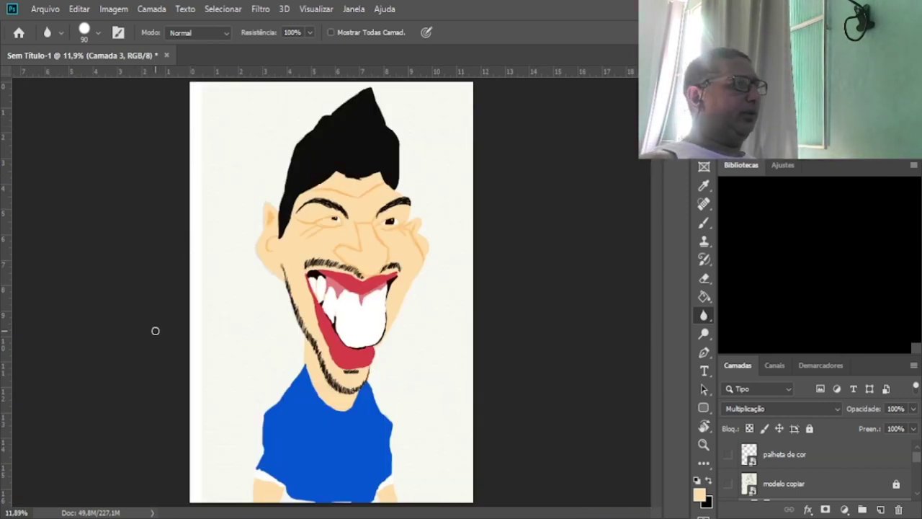
Merge Camada 3 with Camada 2 and check the merged layer by hiding and showing it.
scroll(774, 497, down, 5)
scroll(778, 459, up, 2)
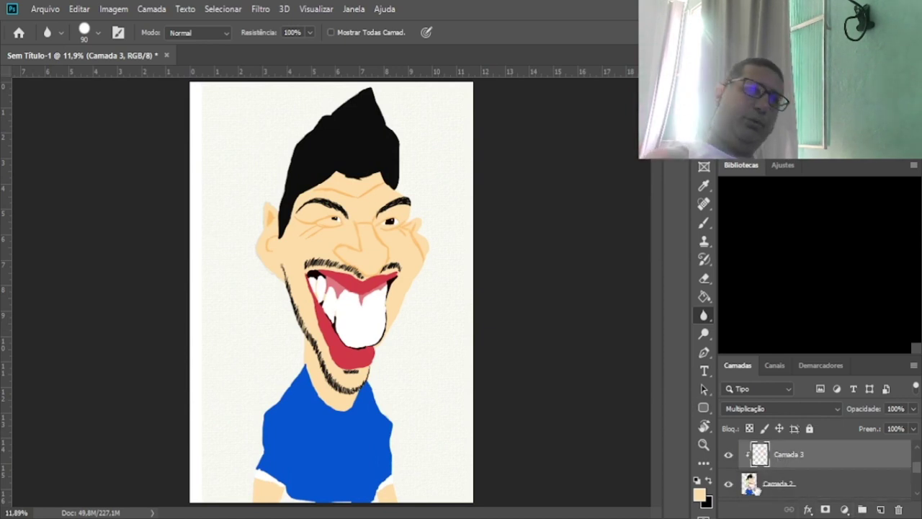
shift+click(749, 483)
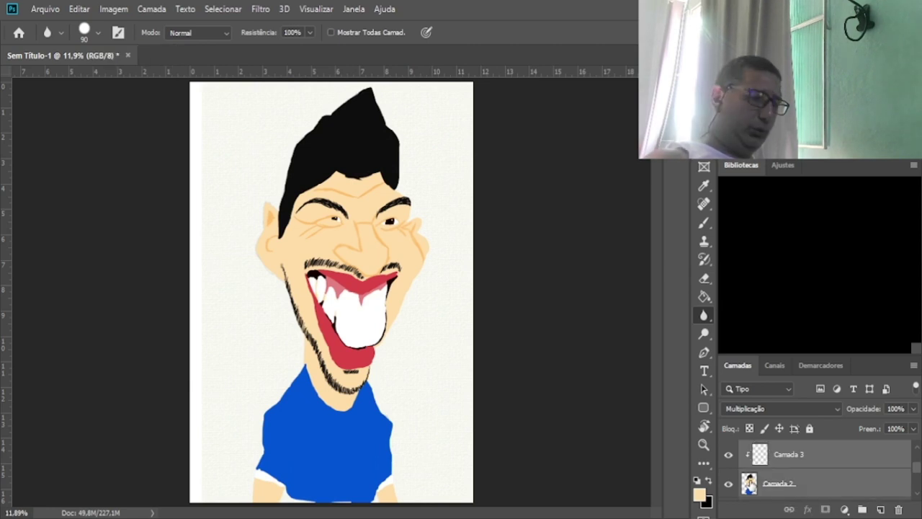
key(ctrl+e)
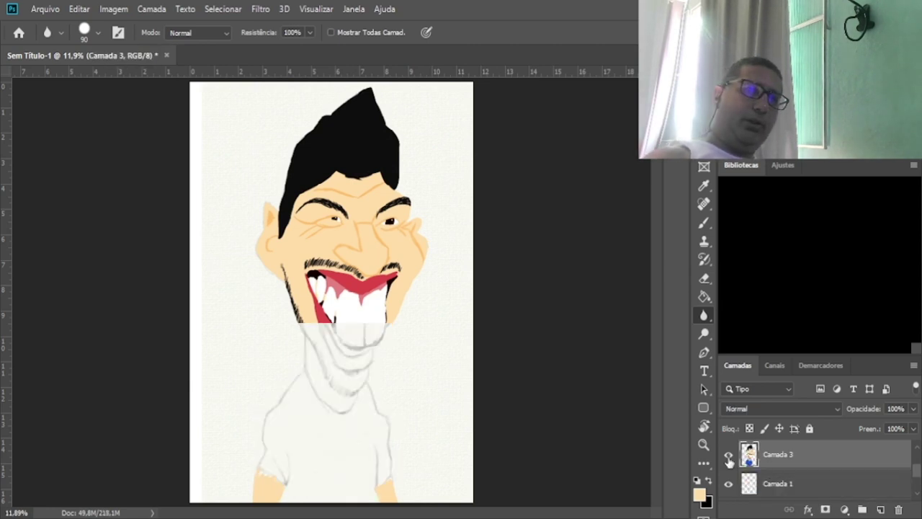
click(729, 455)
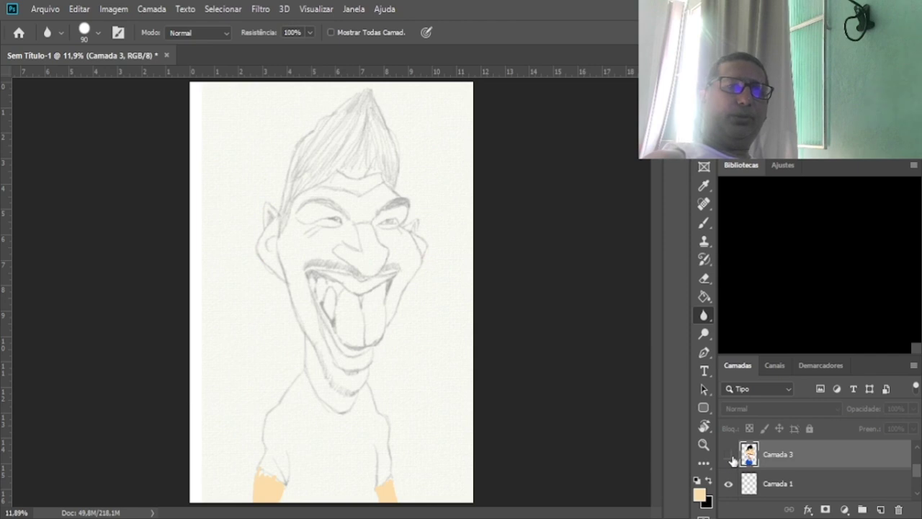
click(728, 455)
Rename the merged painting layer as pintura.
double_click(776, 455)
text(cor)
text(tura)
key(Return)
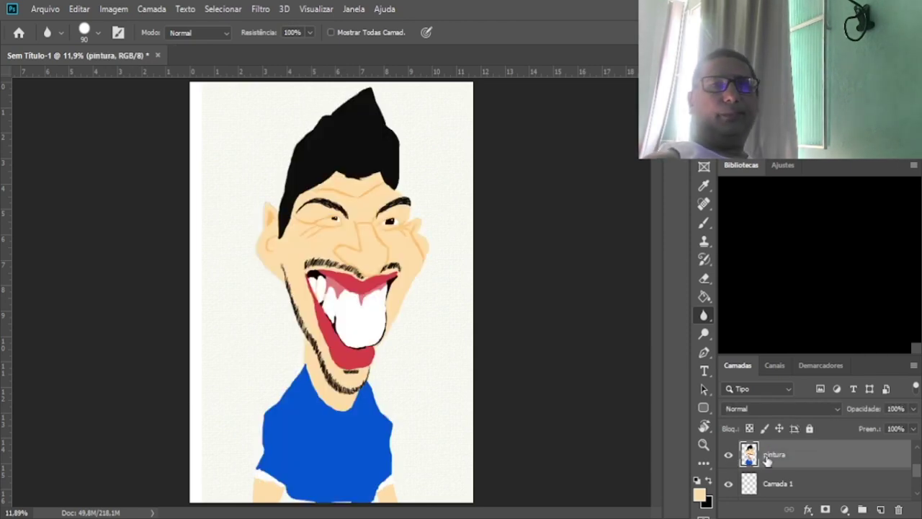
Make black the foreground colour, add a layer clipped to pintura, and set its blend mode to Sobrepor.
click(708, 481)
click(881, 509)
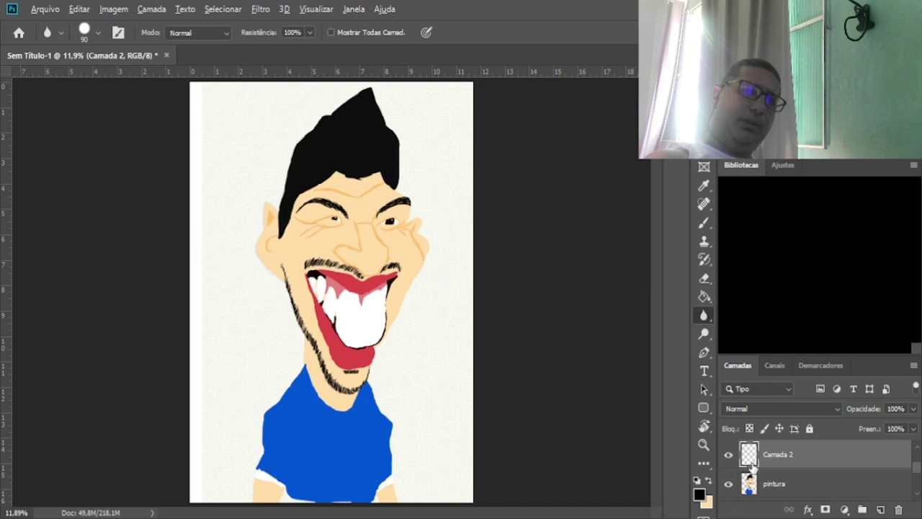
drag(751, 465, 772, 425)
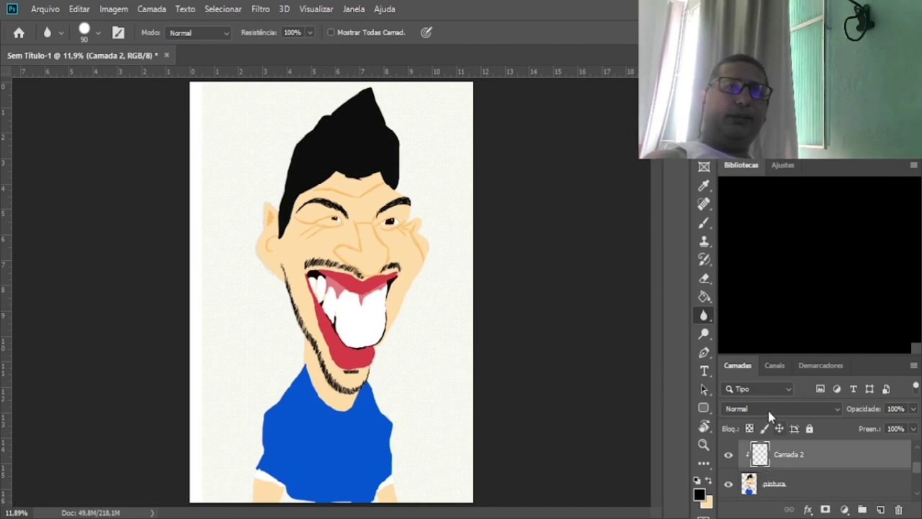
scroll(768, 411, down, 12)
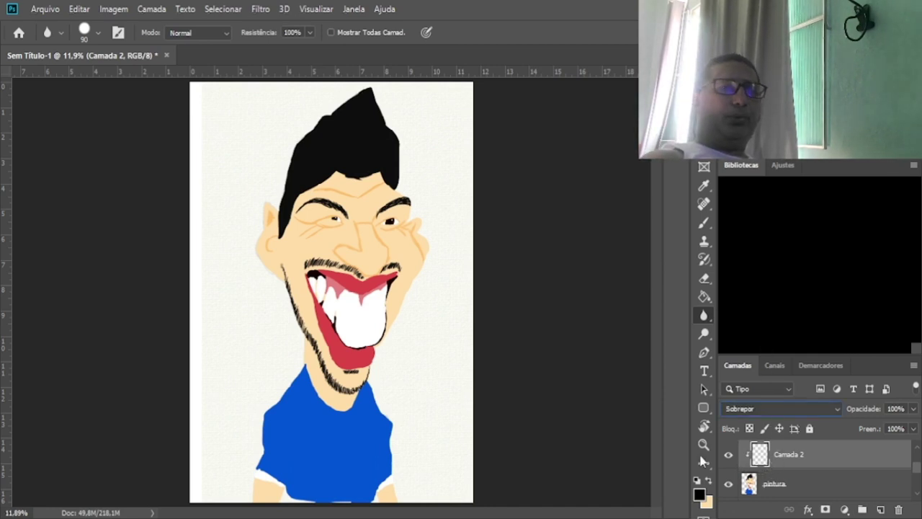
Shade the face's contours, nose, cheeks, hairline, neck and lips in black with a size 100 soft brush on the clipped layer.
click(705, 222)
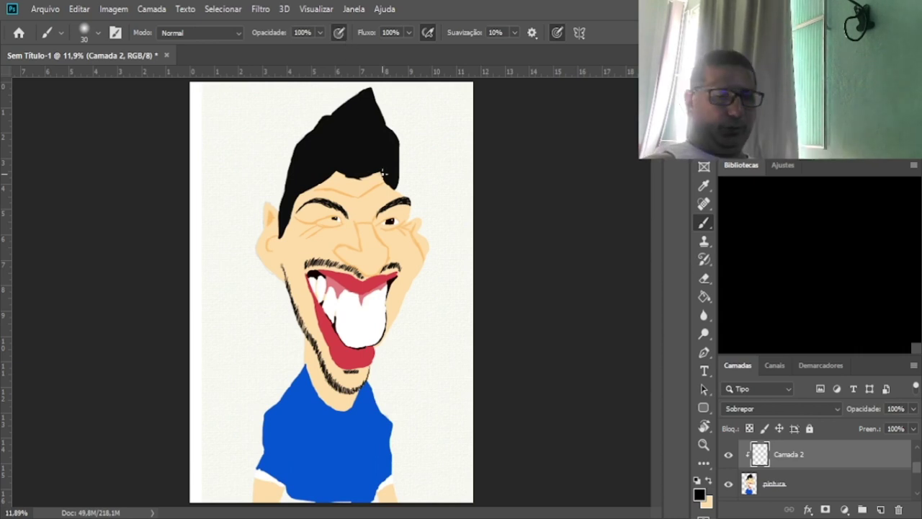
key(bracketright)
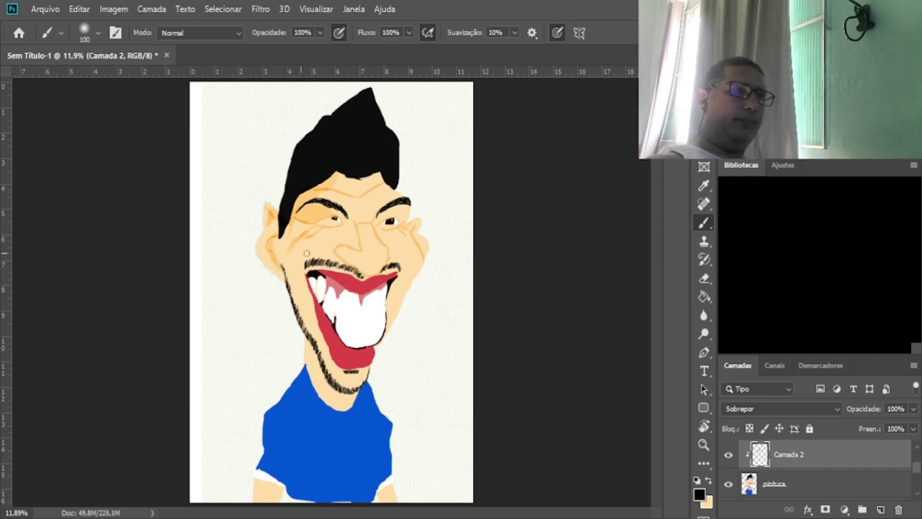
drag(287, 242, 297, 287)
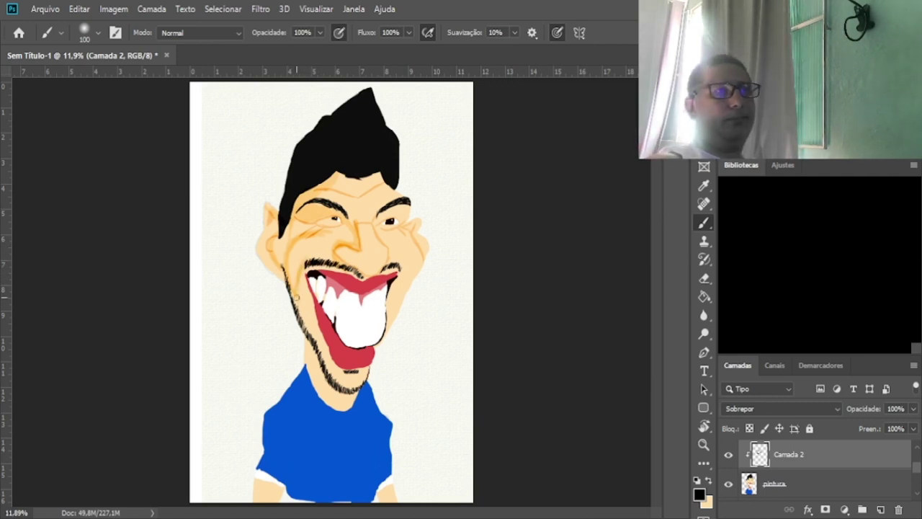
mouse_move(315, 299)
mouse_down()
mouse_move(328, 358)
mouse_move(317, 357)
mouse_move(351, 394)
mouse_up()
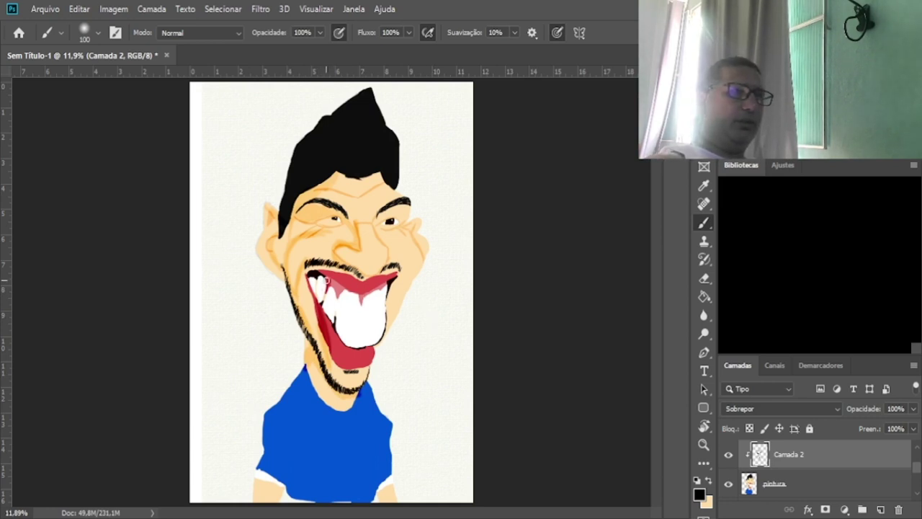
mouse_move(328, 278)
mouse_down()
mouse_move(379, 289)
mouse_move(391, 278)
mouse_move(364, 275)
mouse_move(389, 270)
mouse_move(401, 211)
mouse_up()
mouse_move(400, 242)
mouse_down()
mouse_move(379, 229)
mouse_move(397, 230)
mouse_move(411, 206)
mouse_move(402, 229)
mouse_move(406, 196)
mouse_move(386, 201)
mouse_move(392, 196)
mouse_move(385, 186)
mouse_move(343, 177)
mouse_move(387, 158)
mouse_up()
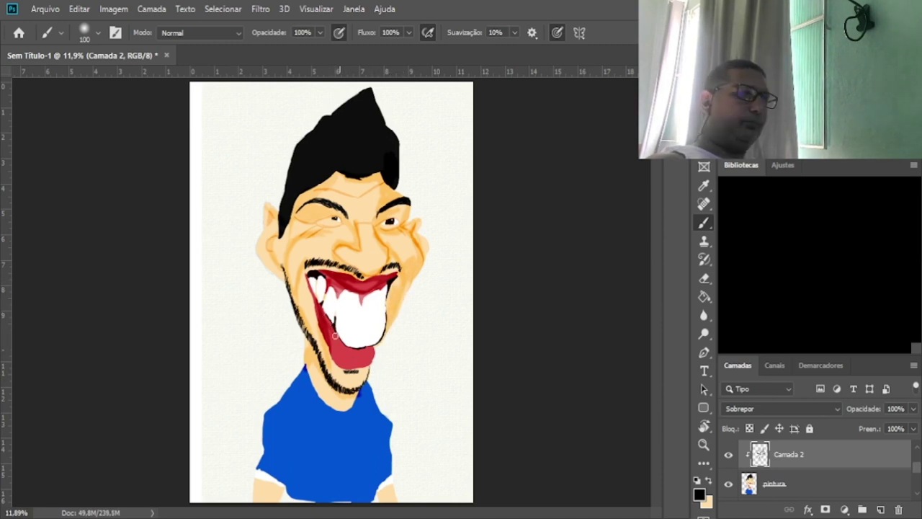
mouse_move(324, 315)
mouse_down()
mouse_move(367, 370)
mouse_move(353, 366)
mouse_up()
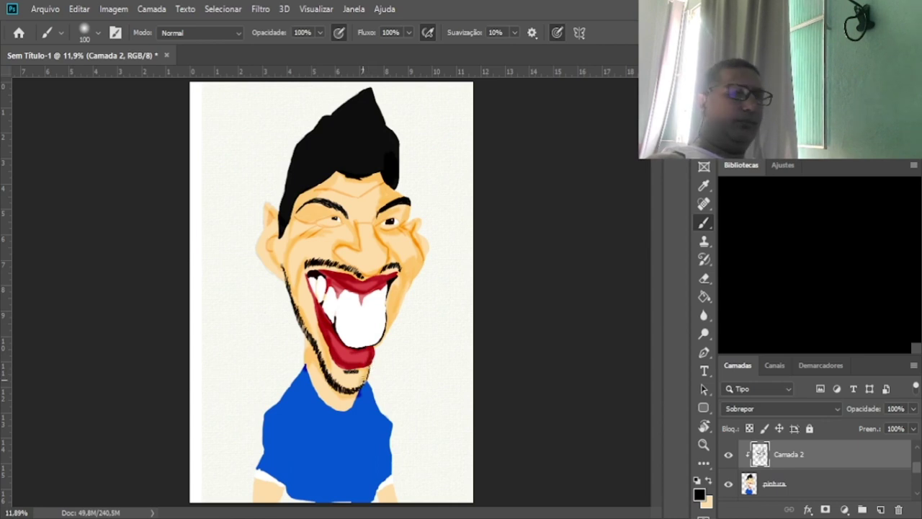
Shade the blue shirt's collar, sleeves, folds and hem in black on the clipped layer, and touch up the face shading.
mouse_move(366, 392)
mouse_down()
mouse_move(337, 415)
mouse_move(301, 367)
mouse_move(312, 397)
mouse_move(305, 364)
mouse_move(270, 412)
mouse_move(267, 442)
mouse_move(272, 409)
mouse_move(261, 453)
mouse_up()
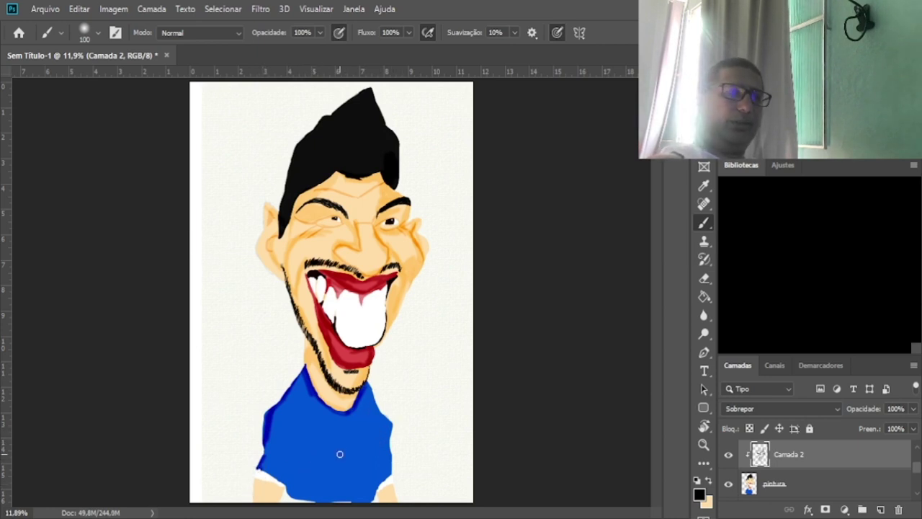
mouse_move(288, 478)
mouse_down()
mouse_move(283, 442)
mouse_move(290, 461)
mouse_up()
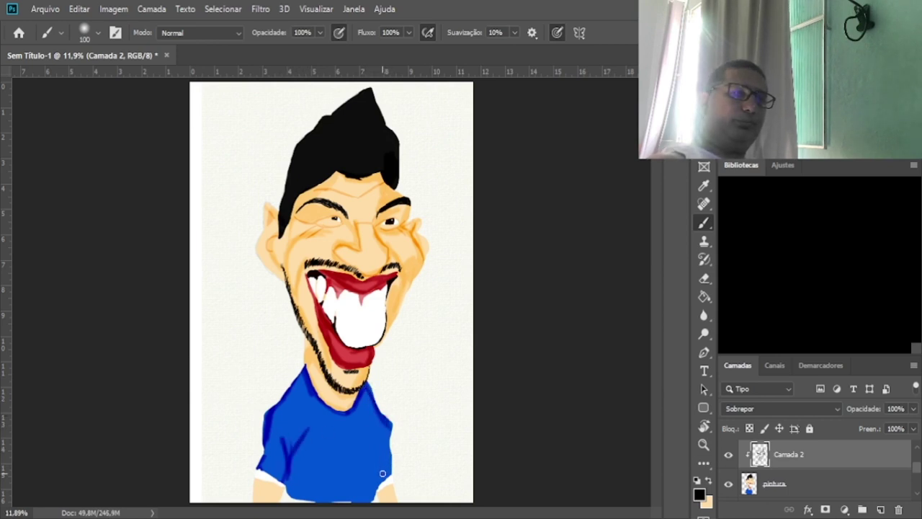
drag(375, 437, 370, 456)
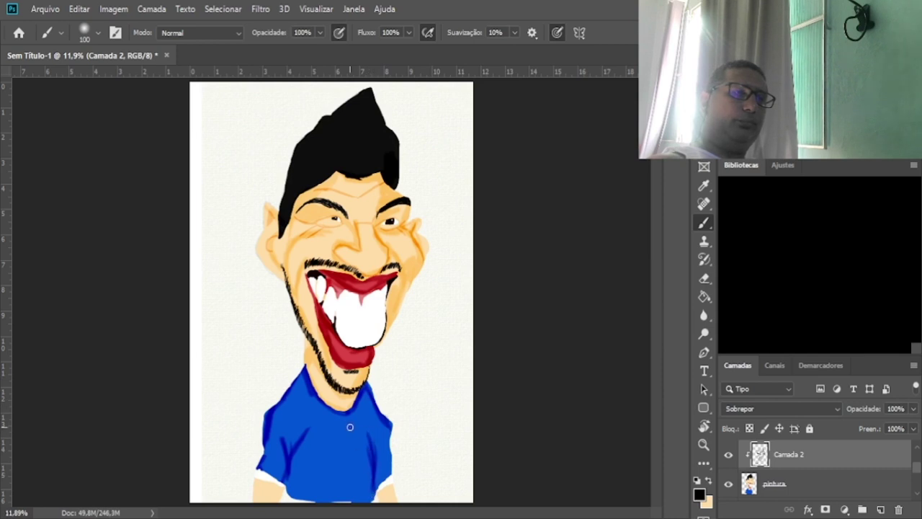
mouse_move(370, 402)
mouse_down()
mouse_move(376, 472)
mouse_move(373, 461)
mouse_move(368, 492)
mouse_move(369, 465)
mouse_up()
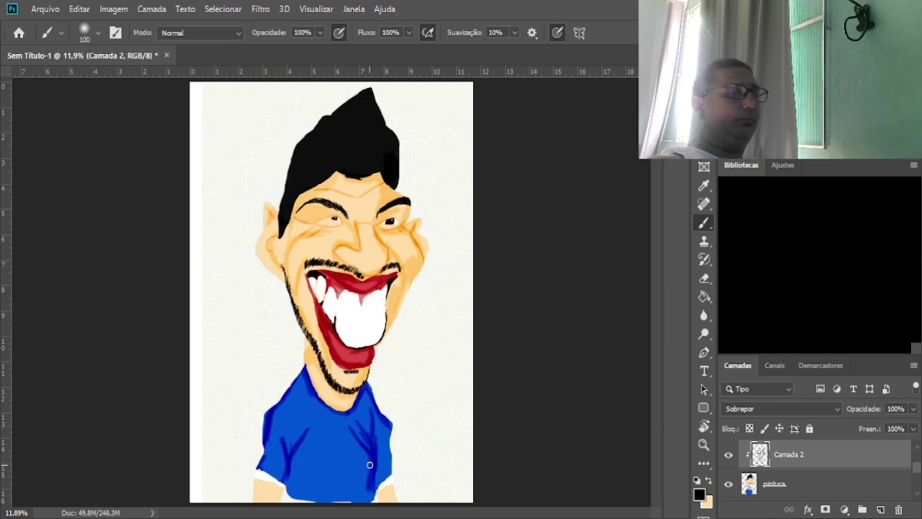
mouse_move(303, 480)
mouse_down()
mouse_move(302, 497)
mouse_move(313, 497)
mouse_move(306, 488)
mouse_move(363, 489)
mouse_up()
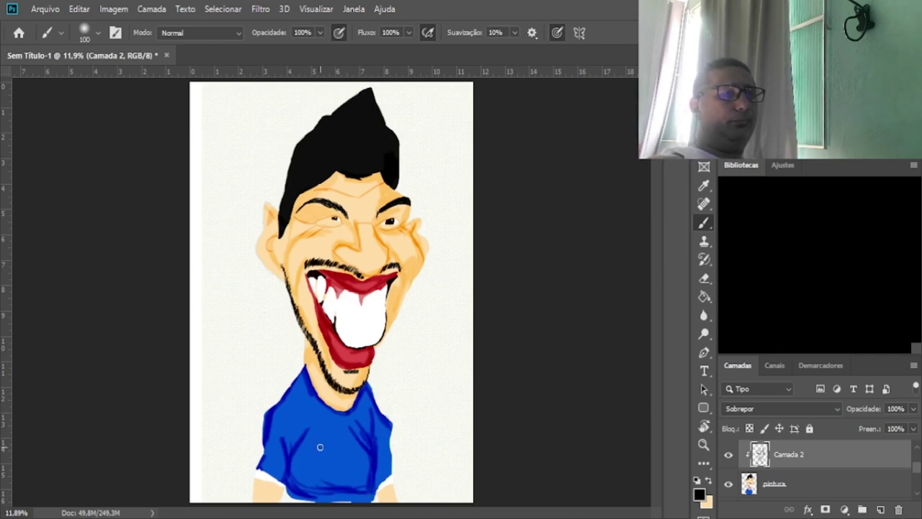
mouse_move(306, 372)
mouse_down()
mouse_move(311, 399)
mouse_move(349, 410)
mouse_move(349, 426)
mouse_up()
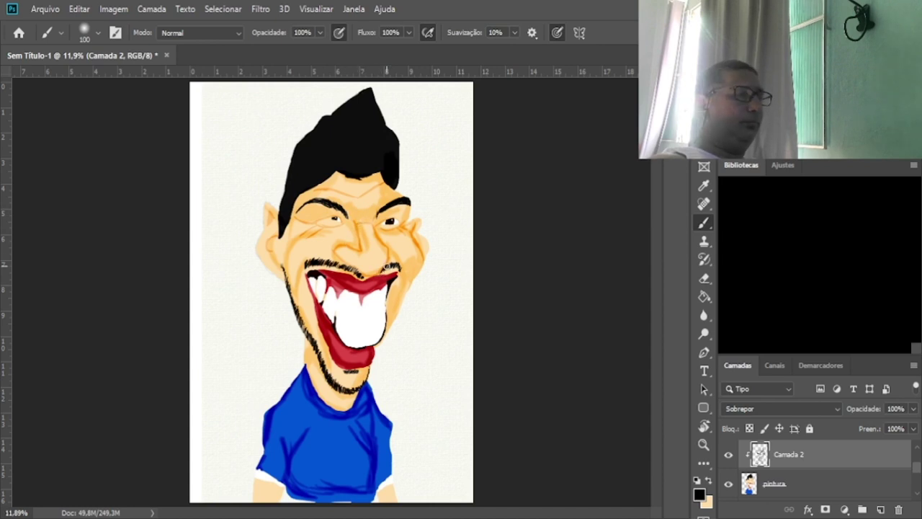
drag(387, 267, 389, 271)
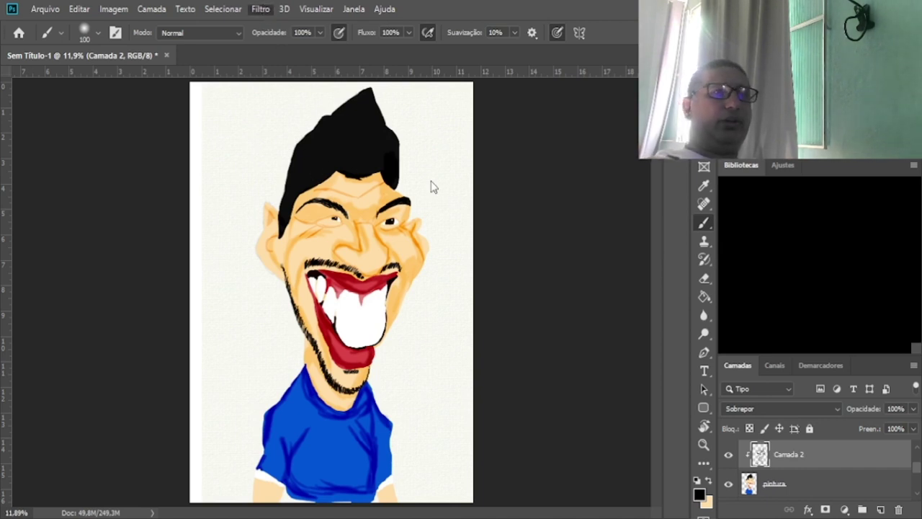
Soften the black shading on Camada 2 with the blur filter, and compare the painting with that layer hidden and shown.
key(h)
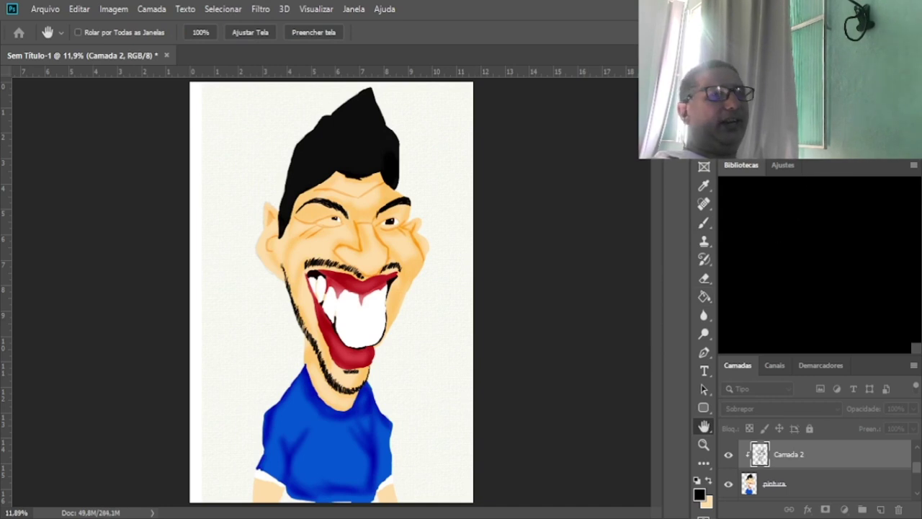
key(b)
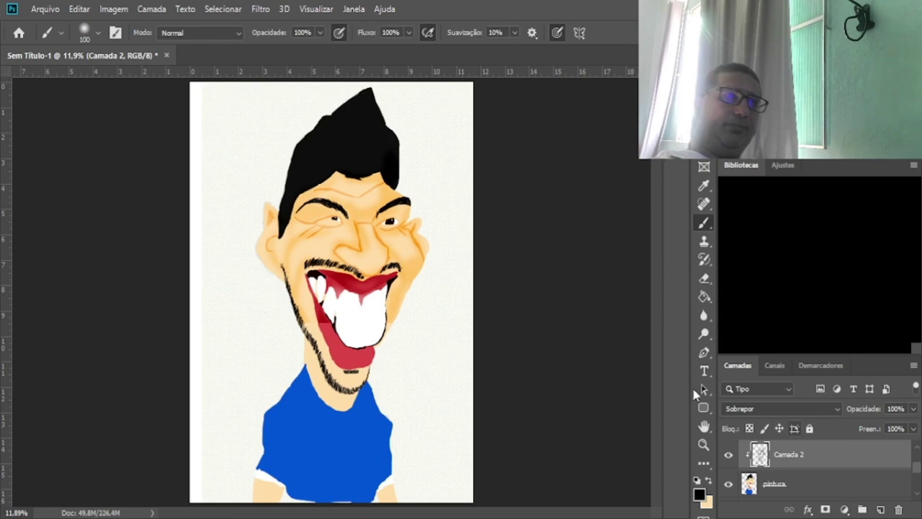
click(729, 455)
click(729, 456)
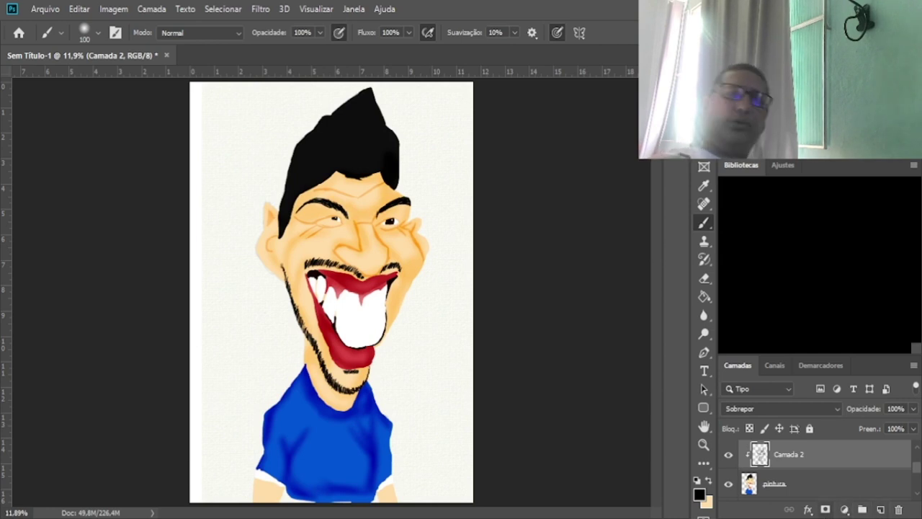
Add a layer above Camada 2, clip it to the layers below, and set its blend mode to Sobrepor.
click(880, 510)
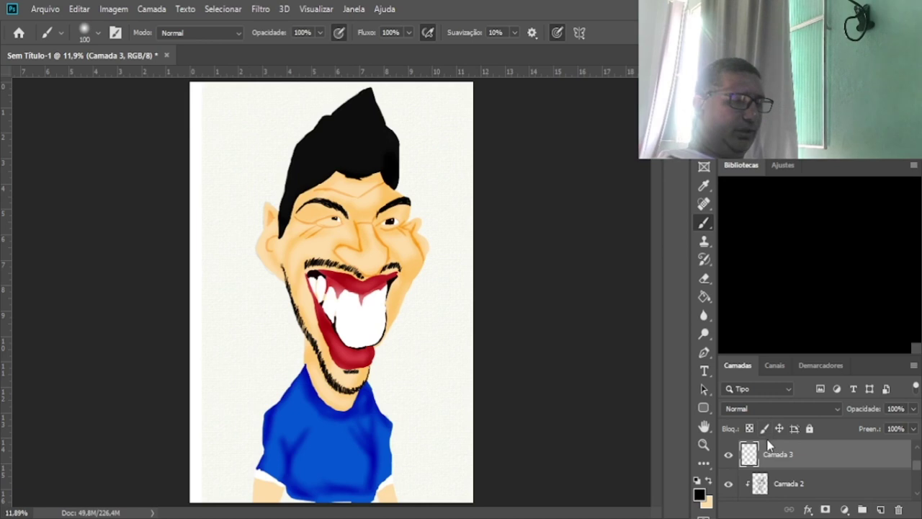
alt+click(746, 466)
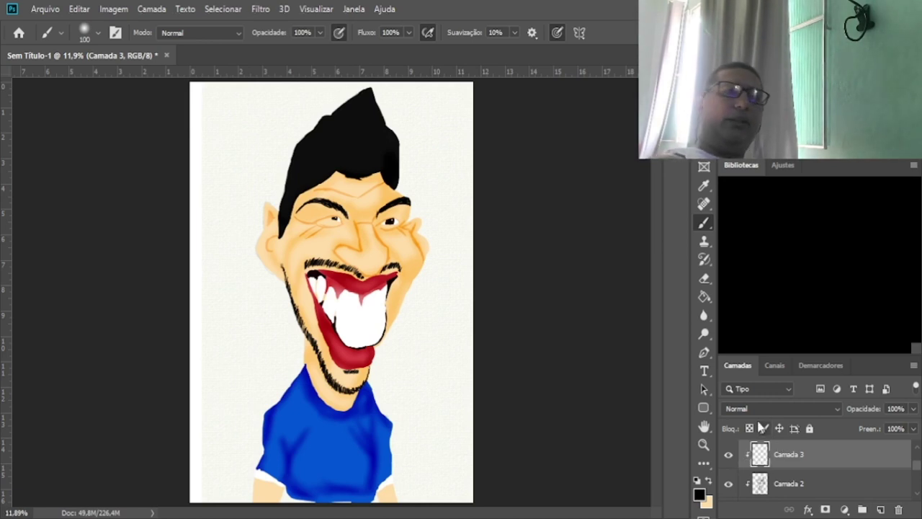
click(778, 409)
click(767, 295)
key(Up)
key(Up)
key(Up)
key(Up)
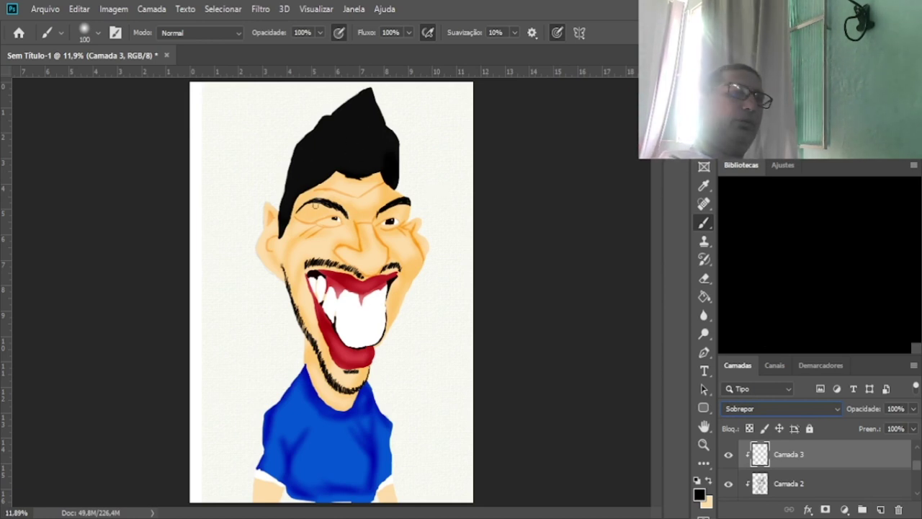
Deepen the black shading around the eyes, nose, forehead, cheeks, jaw, neck and ears on Camada 3, and blur the strokes.
mouse_move(337, 215)
mouse_down()
mouse_move(301, 217)
mouse_move(342, 225)
mouse_up()
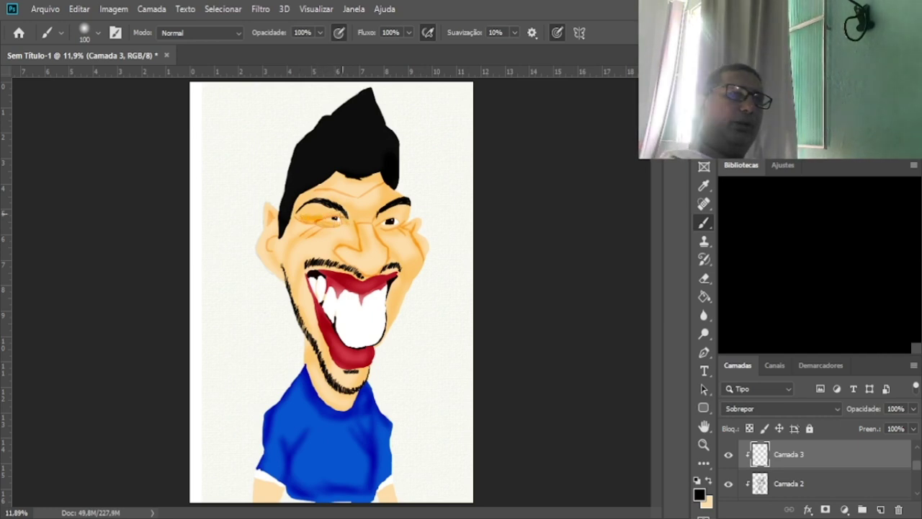
drag(353, 216, 358, 246)
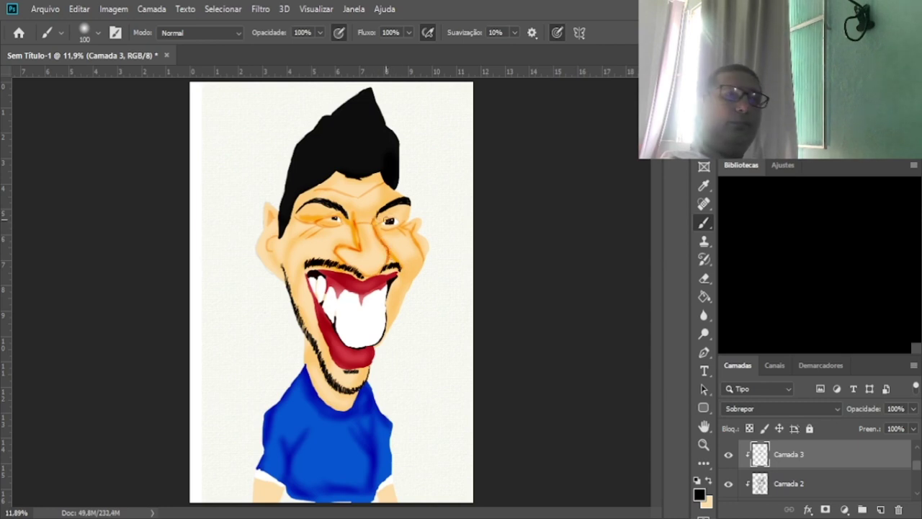
mouse_move(379, 229)
mouse_down()
mouse_move(399, 227)
mouse_move(408, 209)
mouse_up()
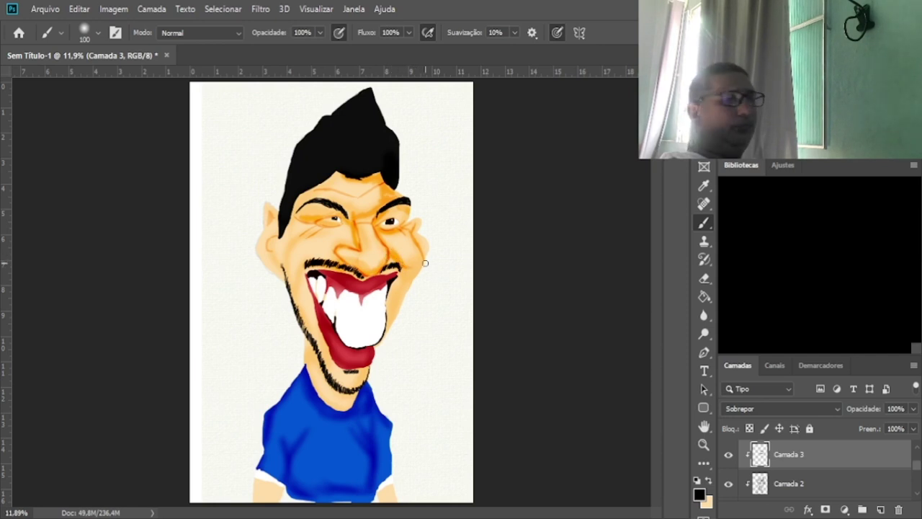
mouse_move(420, 258)
mouse_down()
mouse_move(400, 288)
mouse_move(405, 269)
mouse_move(388, 324)
mouse_move(403, 295)
mouse_up()
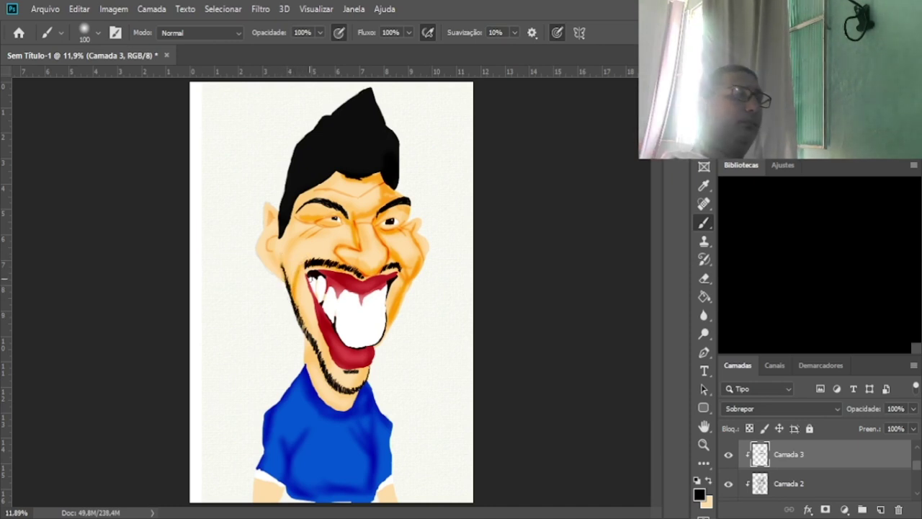
mouse_move(303, 306)
mouse_down()
mouse_move(330, 375)
mouse_move(339, 372)
mouse_move(309, 347)
mouse_move(324, 384)
mouse_up()
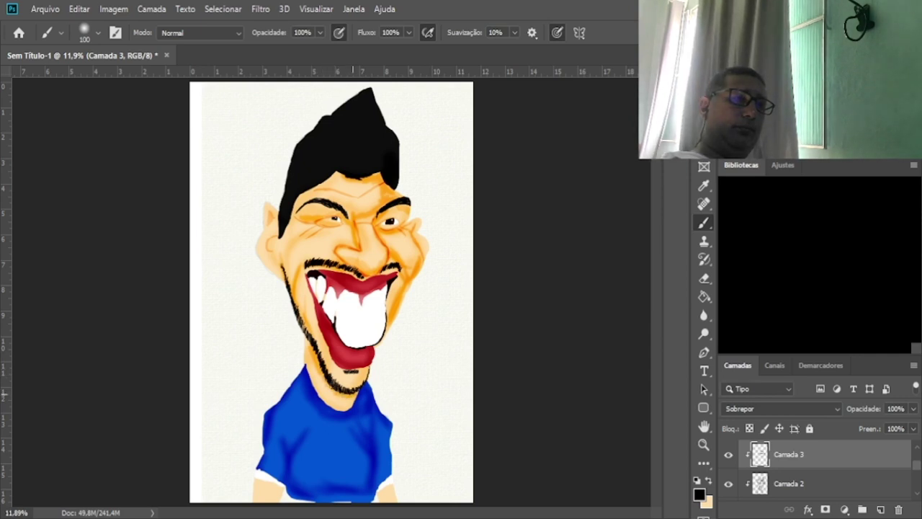
drag(314, 344, 319, 339)
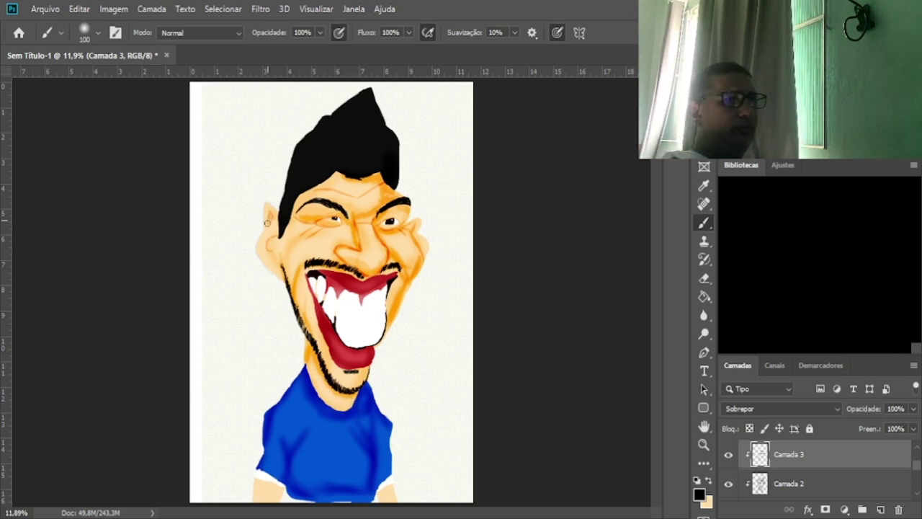
mouse_move(275, 225)
mouse_down()
mouse_move(271, 209)
mouse_move(269, 251)
mouse_move(270, 239)
mouse_up()
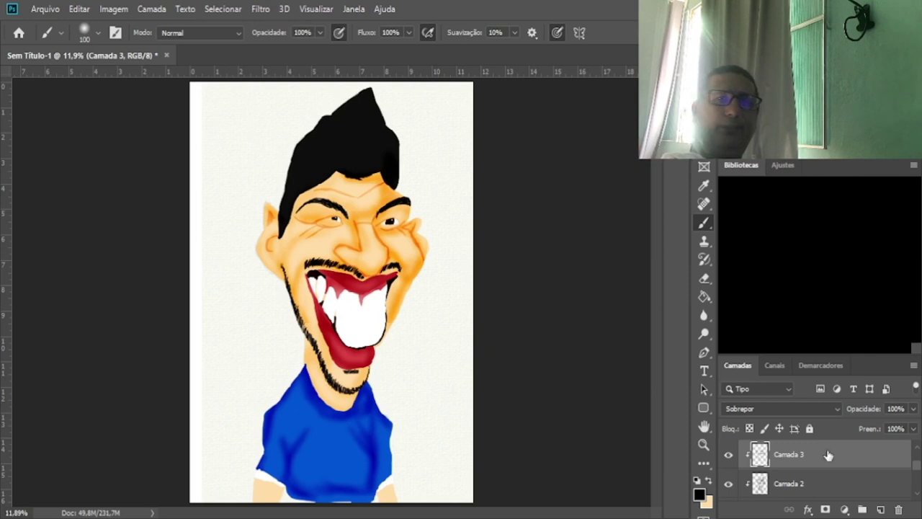
Add another clipped layer above Camada 3 and set its blend mode to Sobrepor.
click(882, 509)
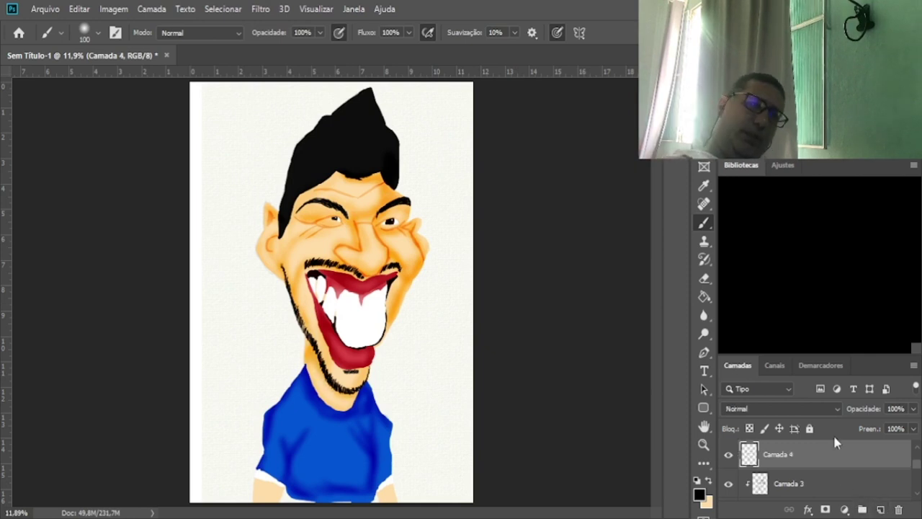
alt+click(753, 464)
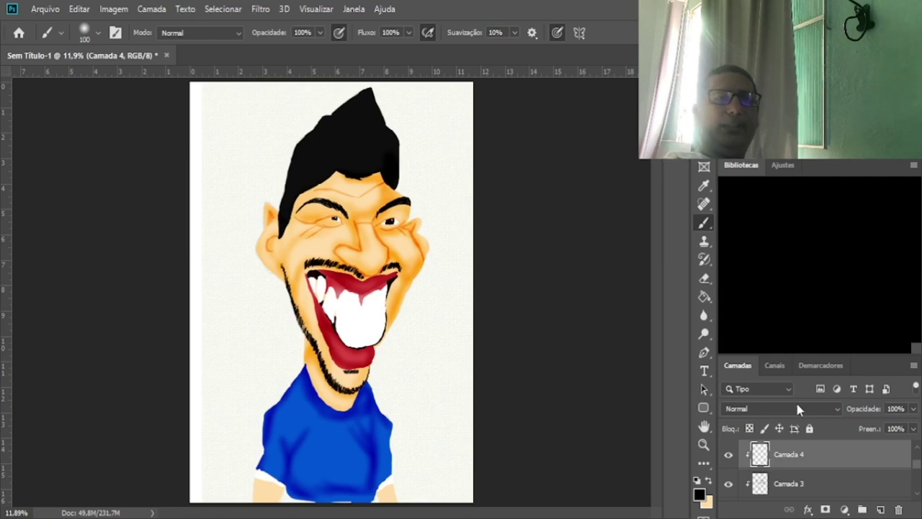
scroll(795, 402, down, 2)
scroll(767, 205, down, 10)
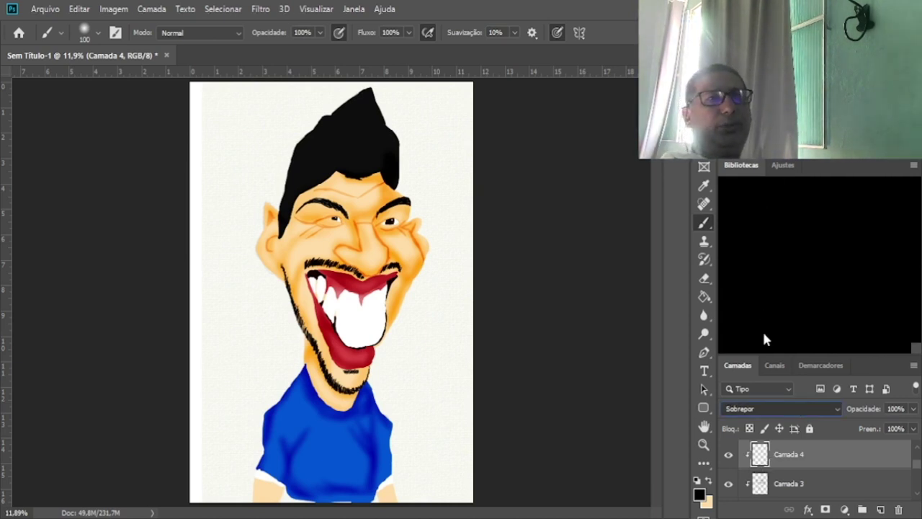
Choose light grey and brush highlights on the face, hair, lips and blue shirt on Camada 4.
key(x)
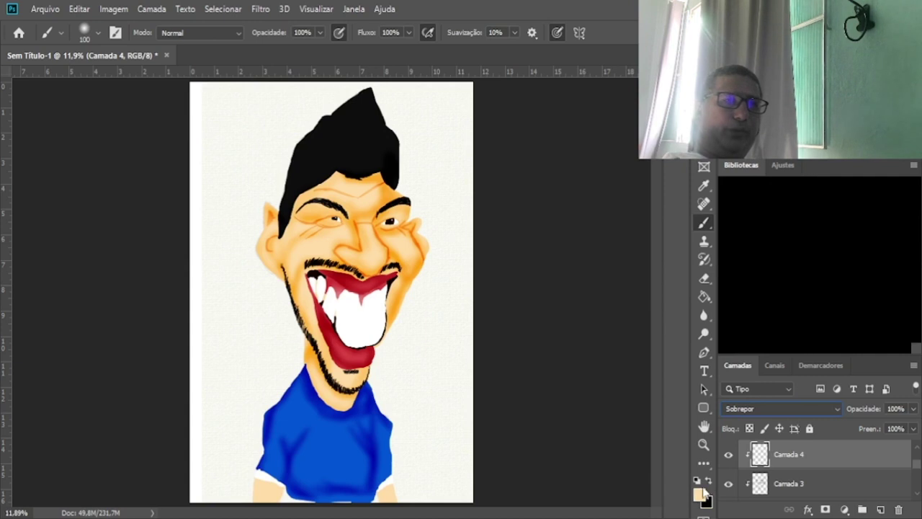
key(i)
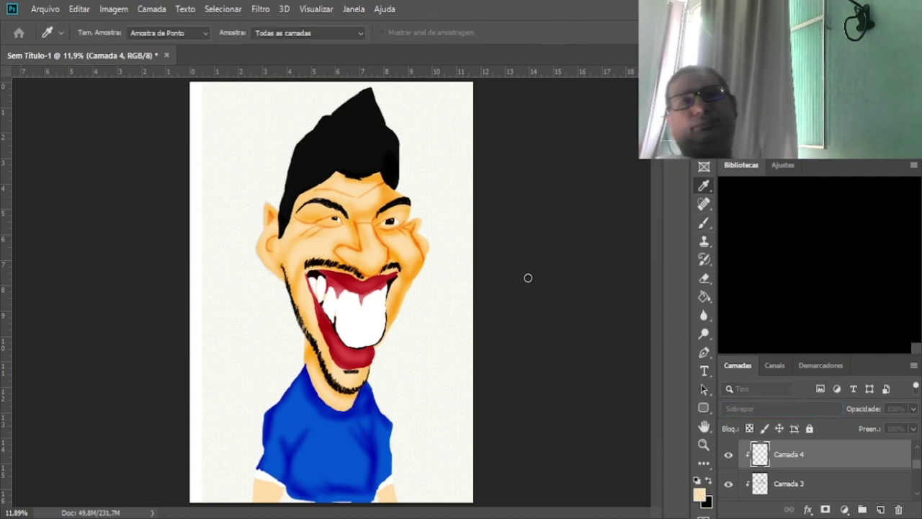
key(b)
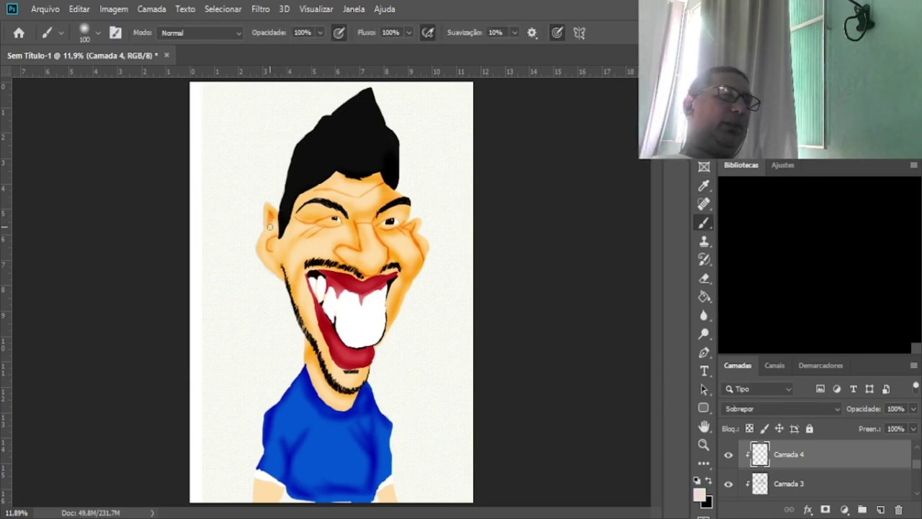
alt+click(264, 255)
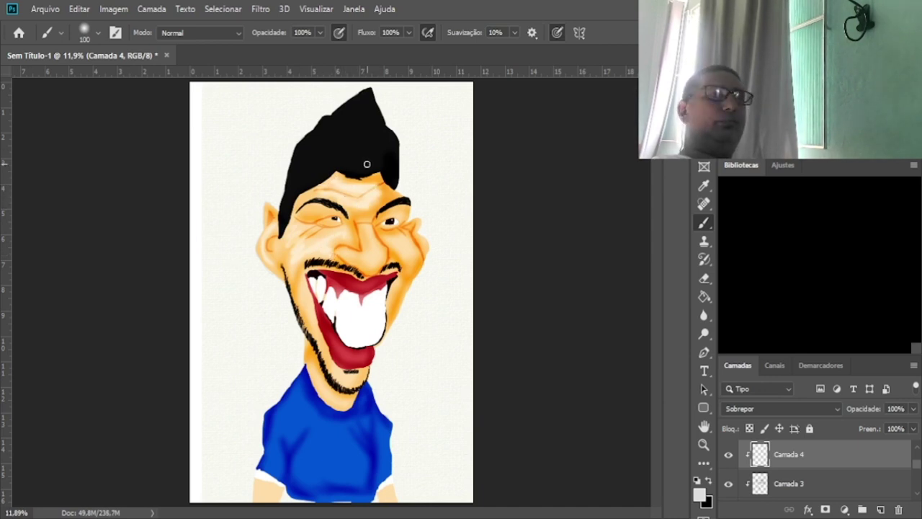
mouse_move(356, 166)
mouse_down()
mouse_move(369, 95)
mouse_move(351, 154)
mouse_move(335, 135)
mouse_move(339, 103)
mouse_move(331, 159)
mouse_move(367, 89)
mouse_up()
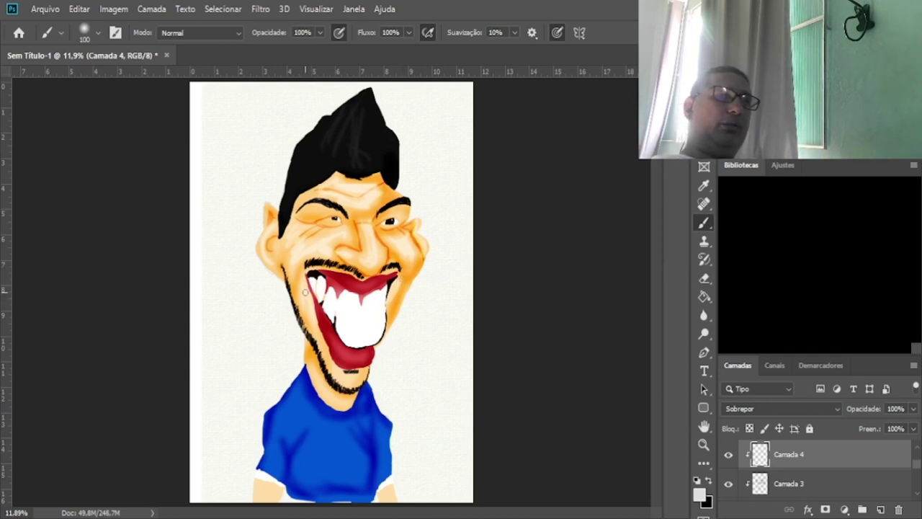
mouse_move(332, 332)
mouse_down()
mouse_move(340, 352)
mouse_move(363, 350)
mouse_up()
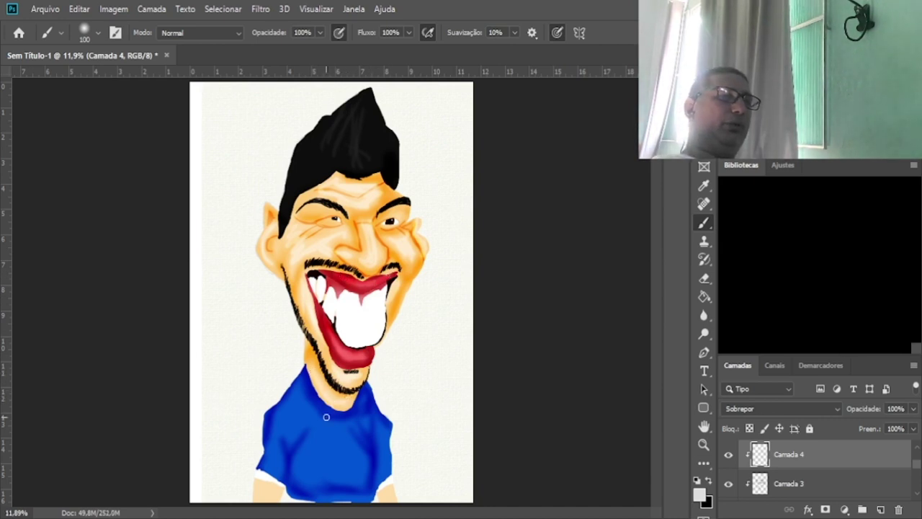
mouse_move(295, 394)
mouse_down()
mouse_move(263, 465)
mouse_move(279, 459)
mouse_move(296, 410)
mouse_move(317, 420)
mouse_move(308, 461)
mouse_move(317, 452)
mouse_move(349, 467)
mouse_move(308, 470)
mouse_move(361, 468)
mouse_move(338, 443)
mouse_move(372, 411)
mouse_move(362, 406)
mouse_move(382, 461)
mouse_up()
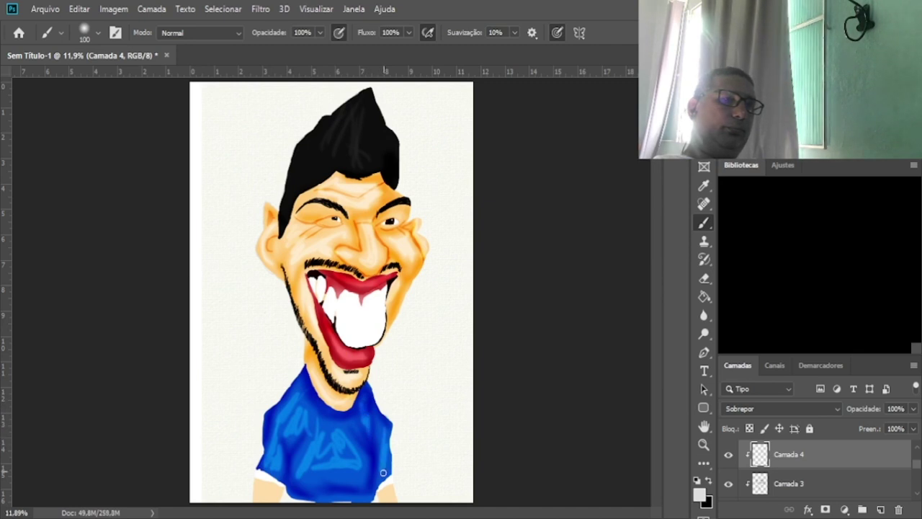
Brush dark strands into the hair in black on Camada 4, and soften the layer with the last-used filter.
key(x)
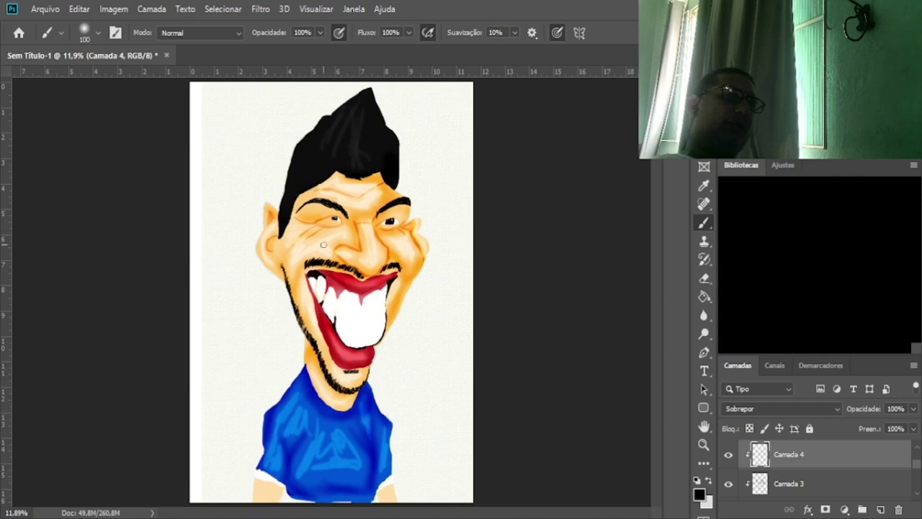
mouse_move(288, 223)
mouse_down()
mouse_move(308, 164)
mouse_move(341, 116)
mouse_move(353, 108)
mouse_move(372, 157)
mouse_up()
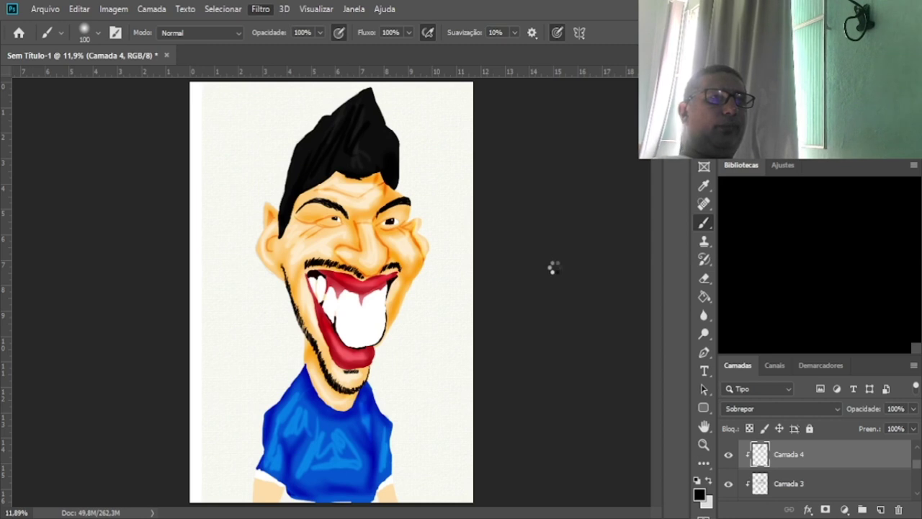
key(ctrl+f)
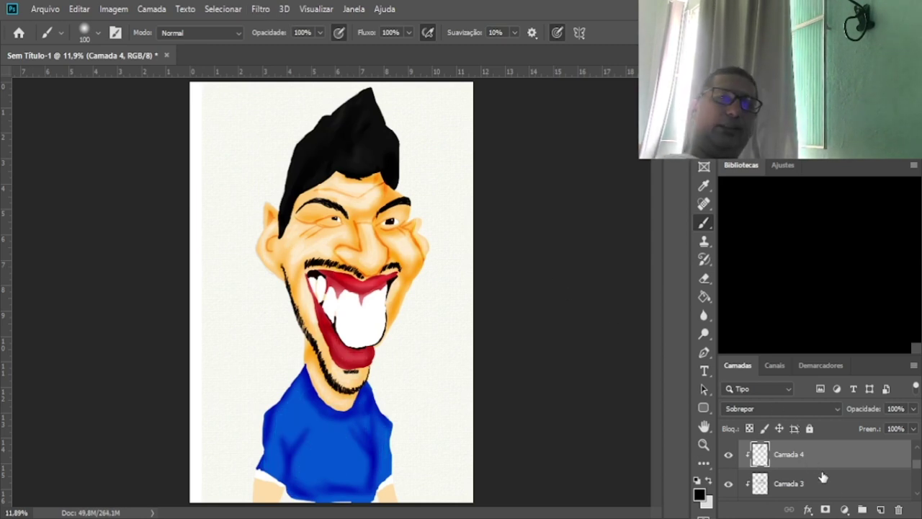
Add a new layer above Camada 4 and clip it to the layers below.
click(881, 509)
drag(749, 466, 754, 461)
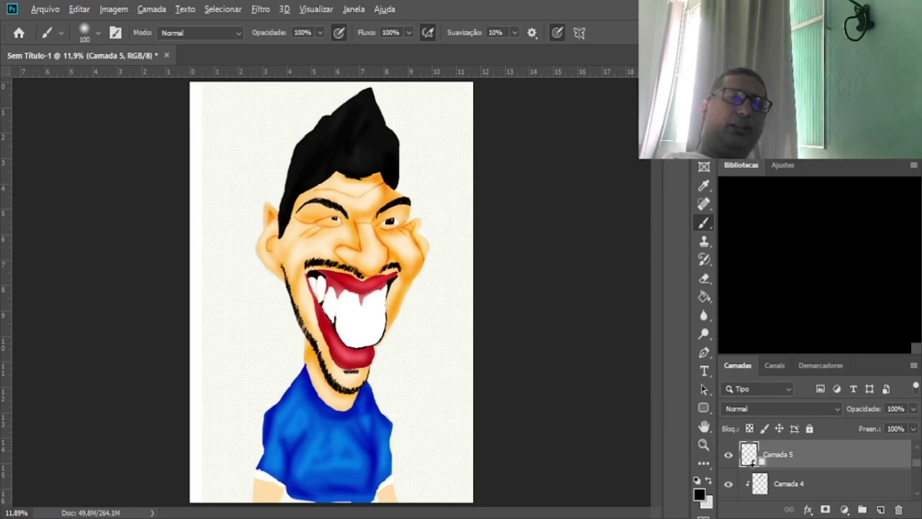
alt+click(753, 465)
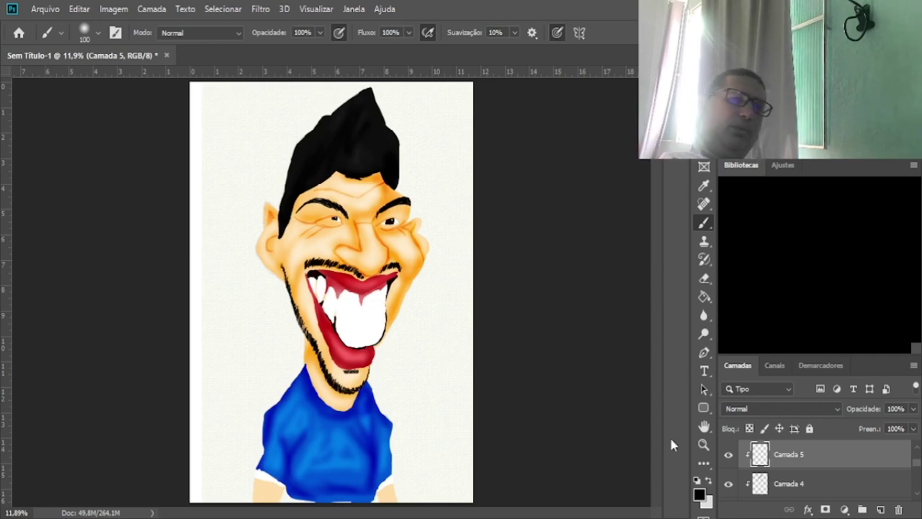
Pick an olive green, shade the edges and divisions of the teeth on Camada 5, and blur the strokes.
key(i)
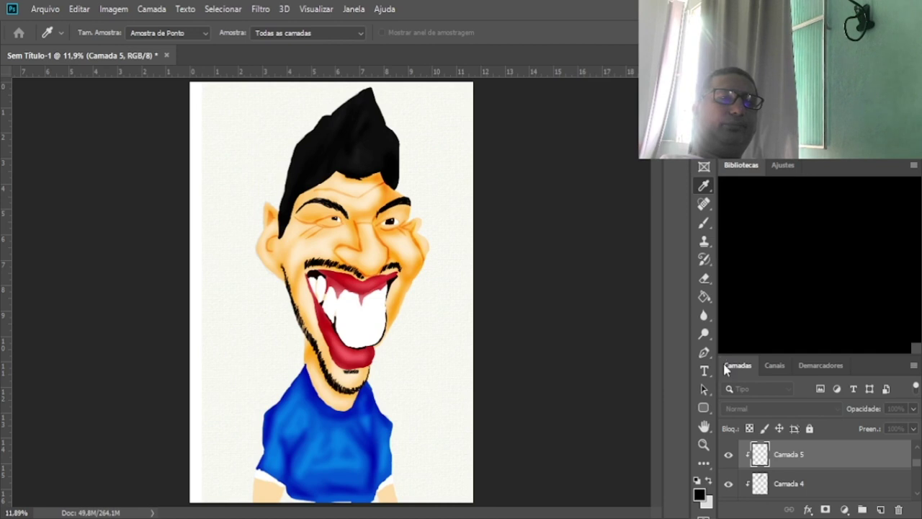
key(b)
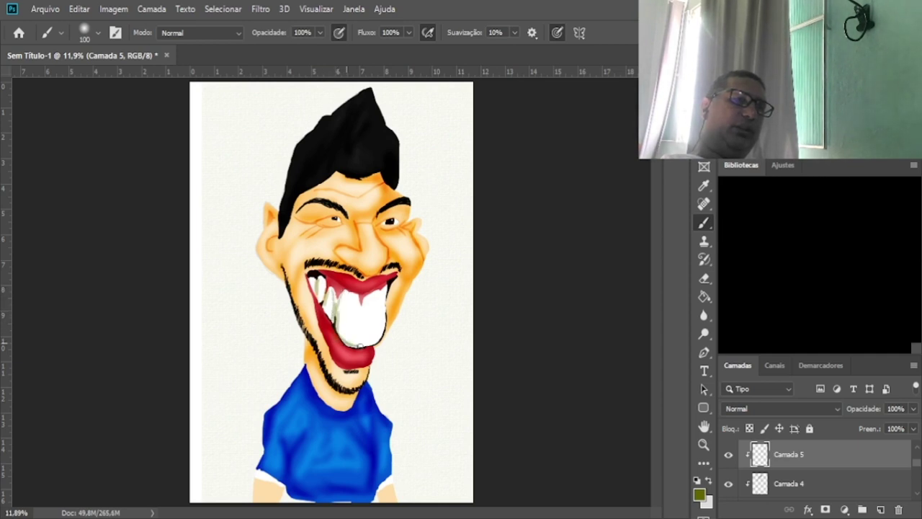
mouse_move(361, 345)
mouse_down()
mouse_move(358, 297)
mouse_move(361, 346)
mouse_up()
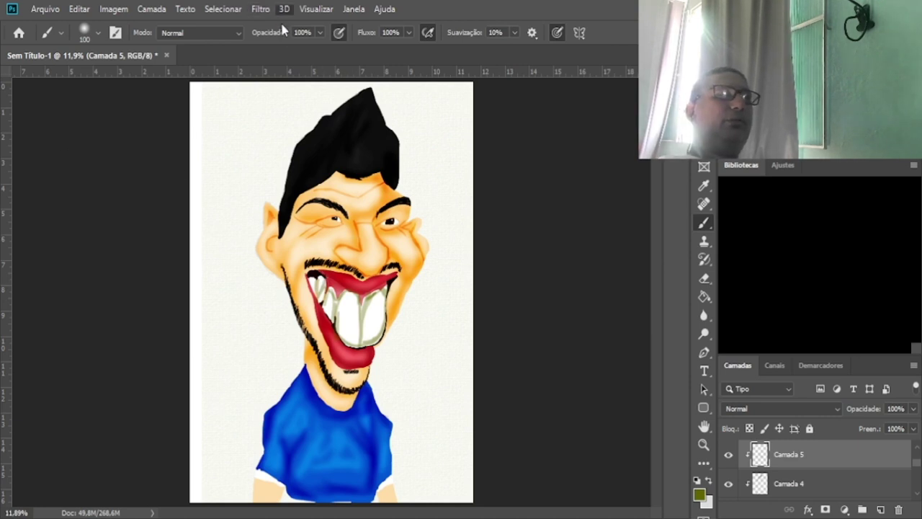
key(ctrl+z)
key(ctrl+z)
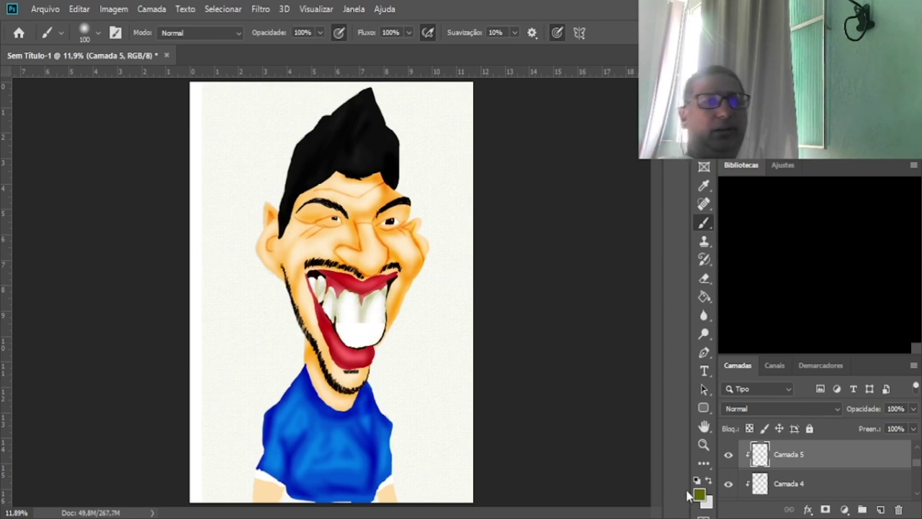
Compare the teeth with Camada 5 hidden and shown, and review the clipped layers below it.
click(728, 455)
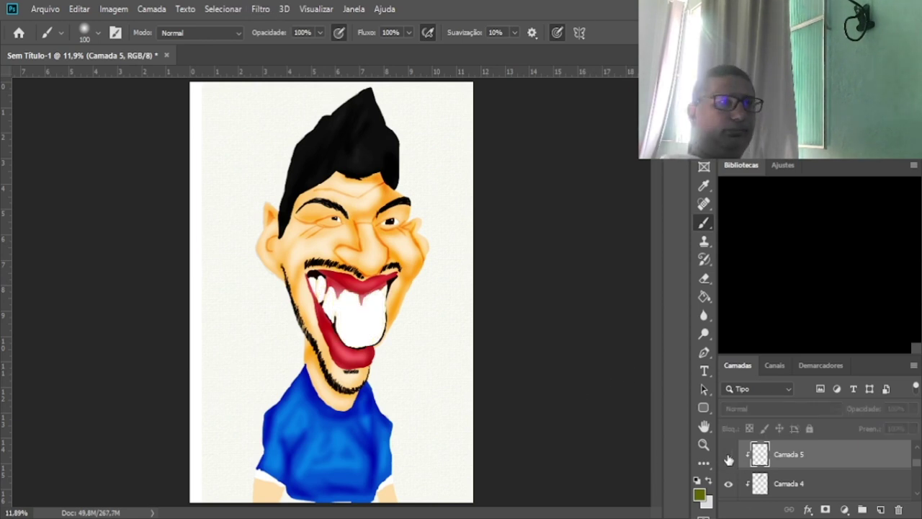
click(728, 455)
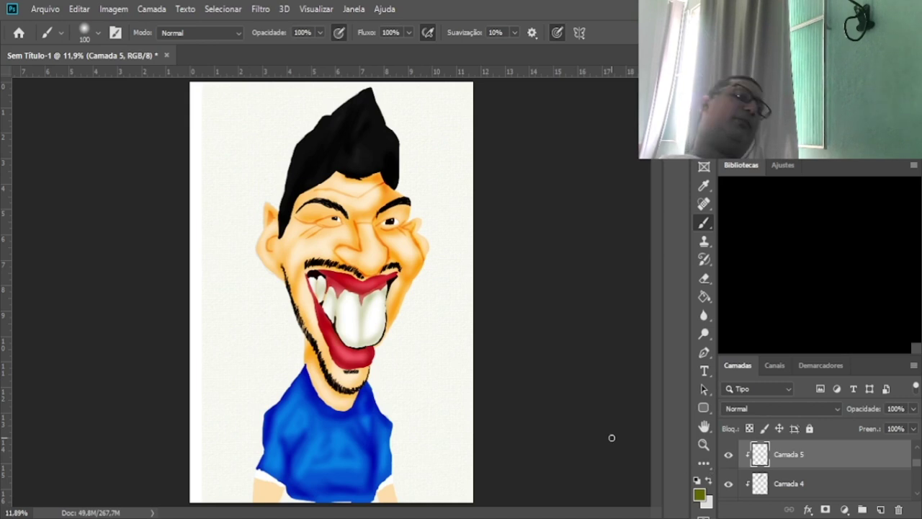
scroll(806, 472, down, 4)
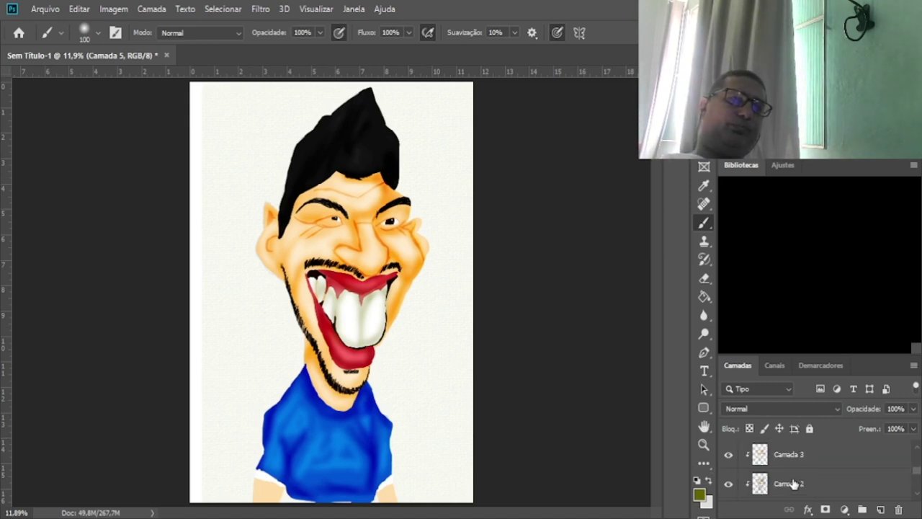
Group all layers from pintura up to modelo copiar.
scroll(778, 479, down, 2)
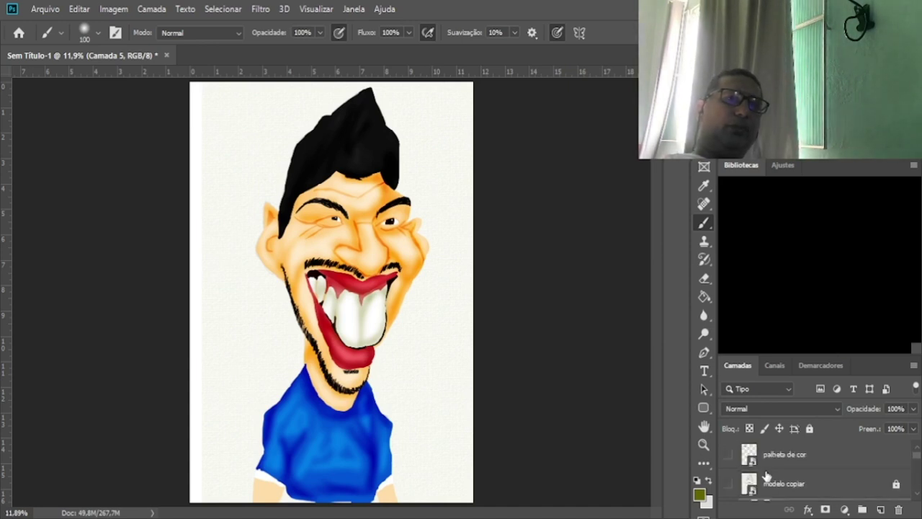
scroll(765, 479, up, 2)
scroll(765, 481, up, 3)
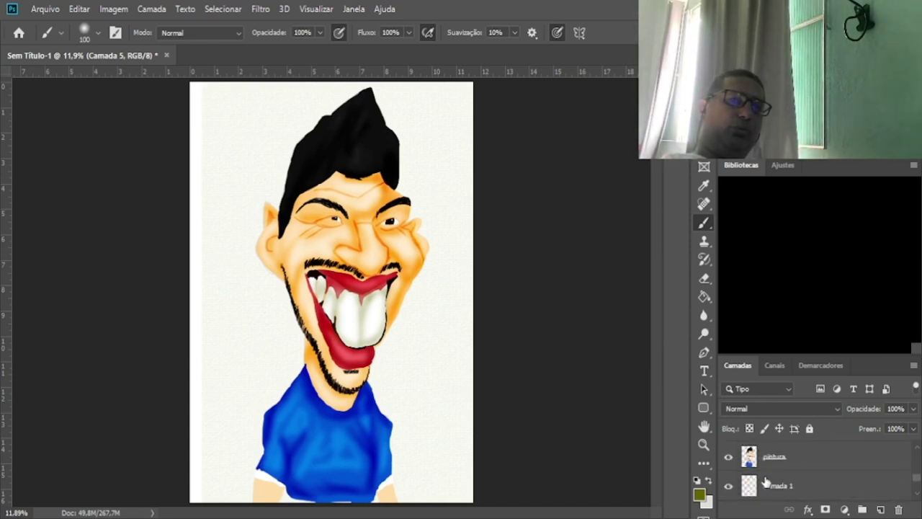
click(756, 463)
scroll(763, 468, up, 5)
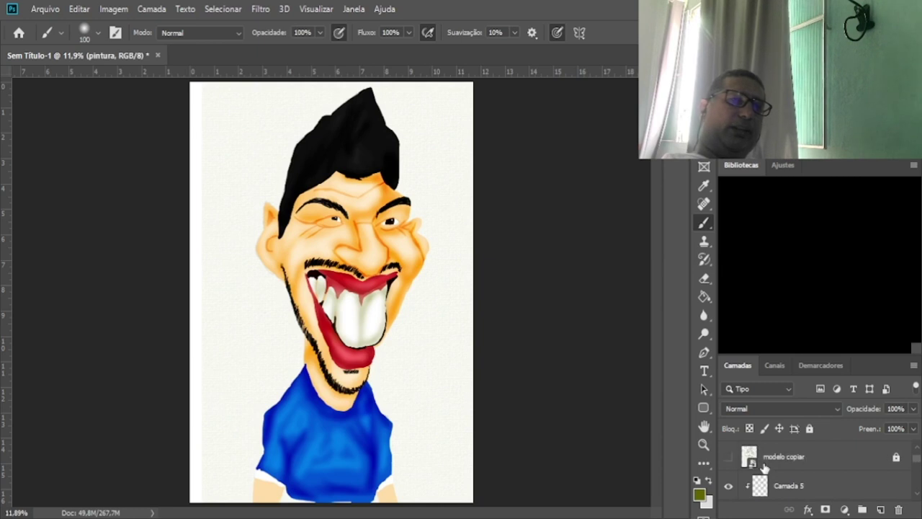
shift+click(784, 458)
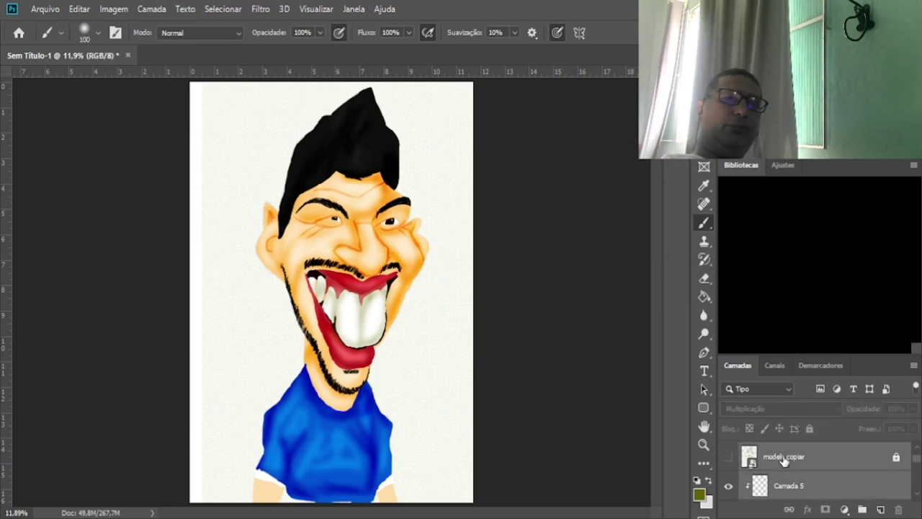
key(ctrl+g)
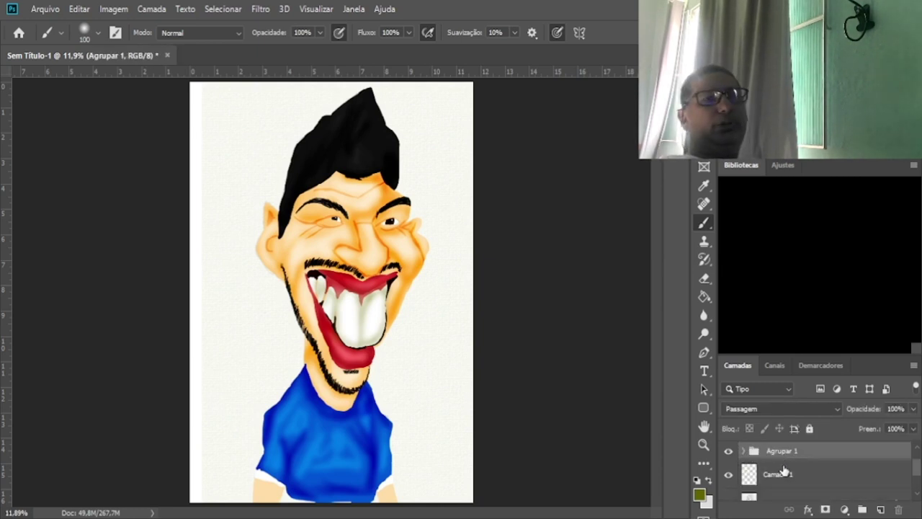
Merge the group Agrupar 1 into a single layer and compare the drawing with it hidden and shown.
click(729, 475)
click(729, 475)
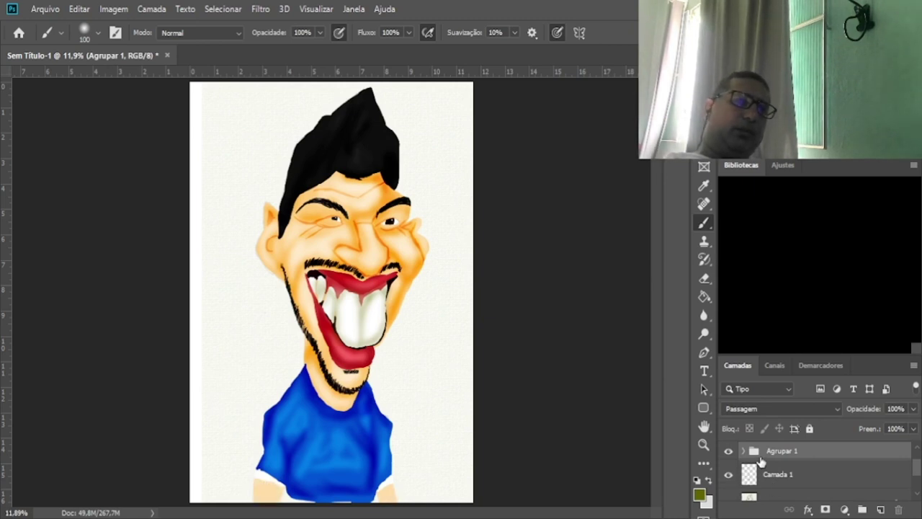
key(ctrl+e)
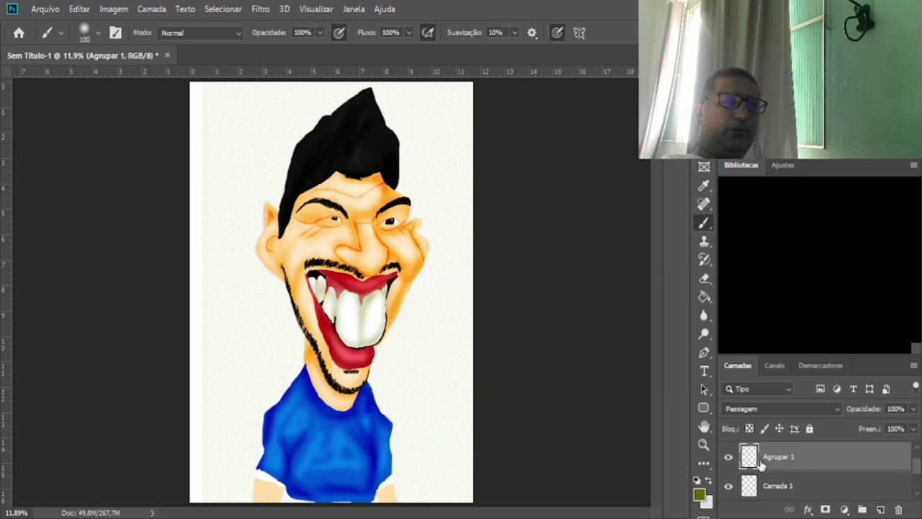
click(727, 458)
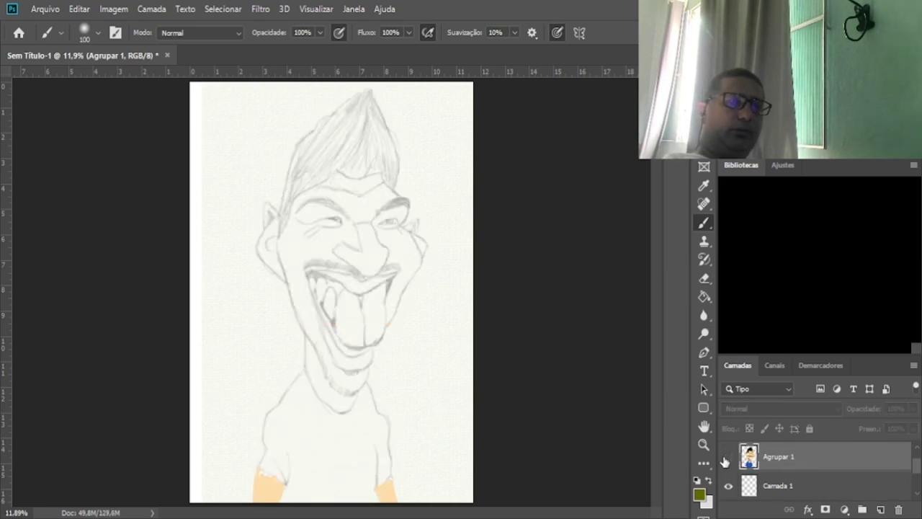
click(728, 459)
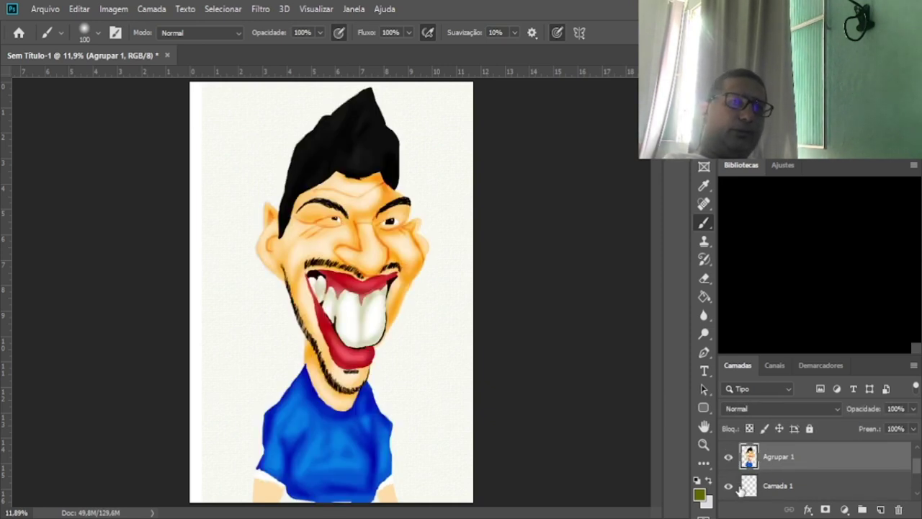
Merge Agrupar 1 with Camada 1 beneath it and check the merged layer hidden and shown.
shift+click(755, 489)
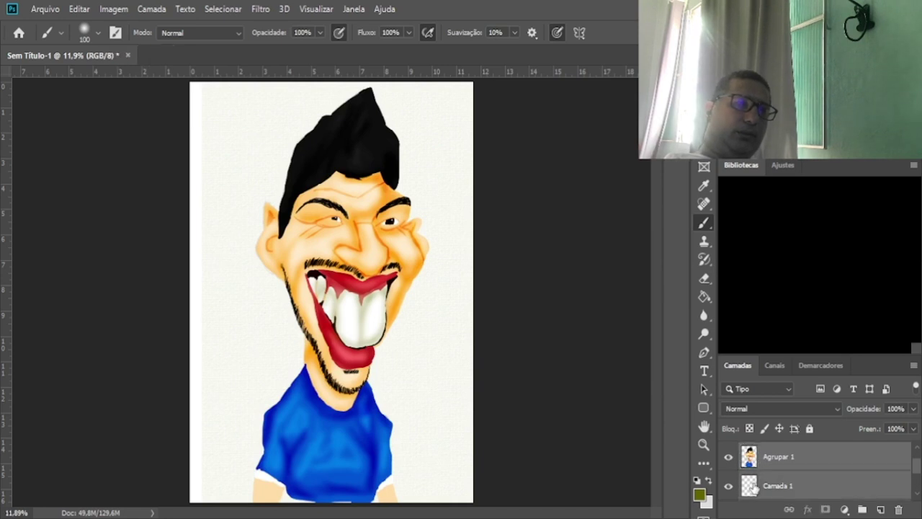
key(ctrl+e)
click(729, 457)
click(728, 457)
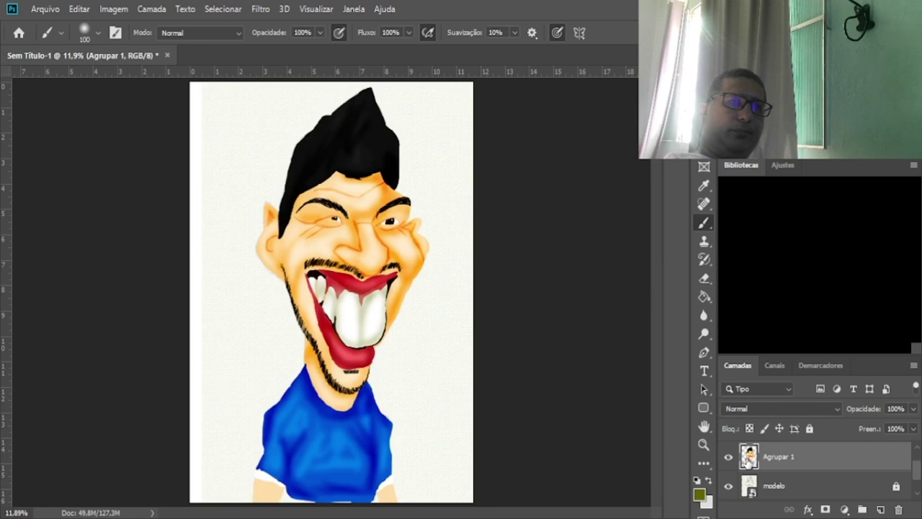
Add a new layer clipped to Agrupar 1 and ready the brush with black as the foreground colour.
click(880, 510)
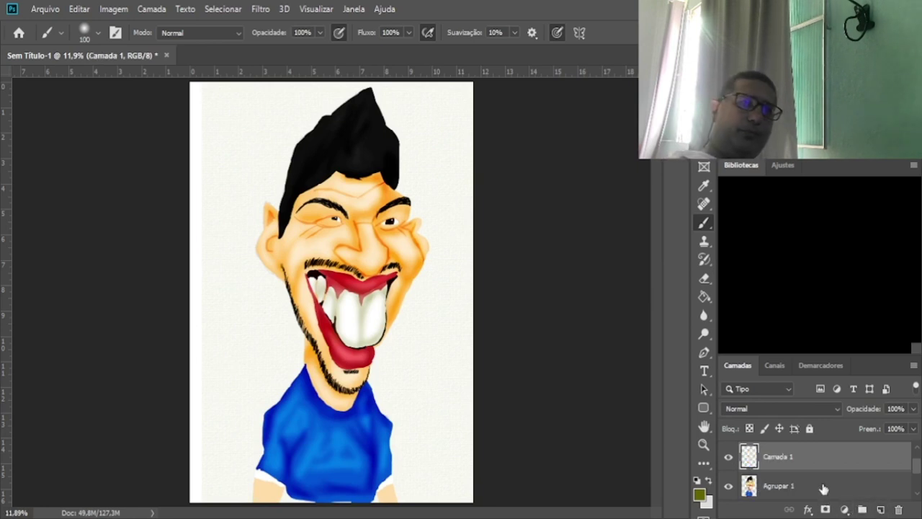
alt+click(756, 471)
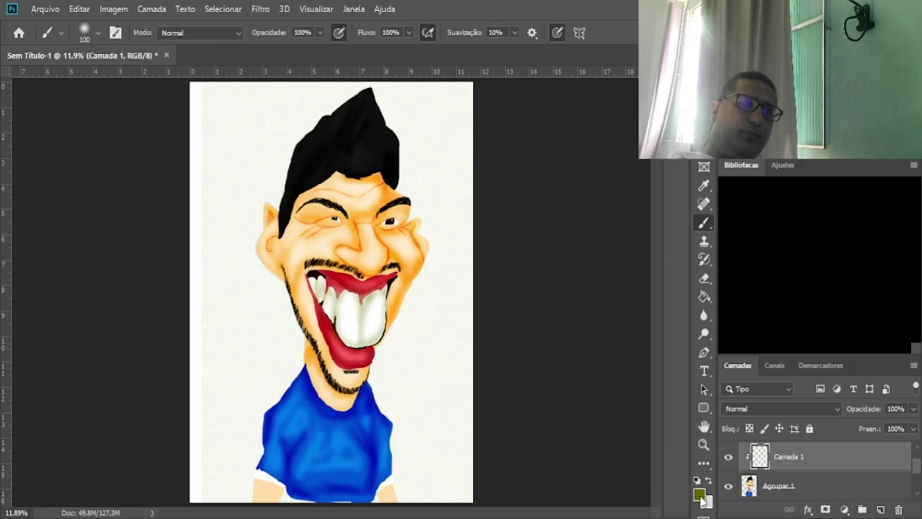
key(i)
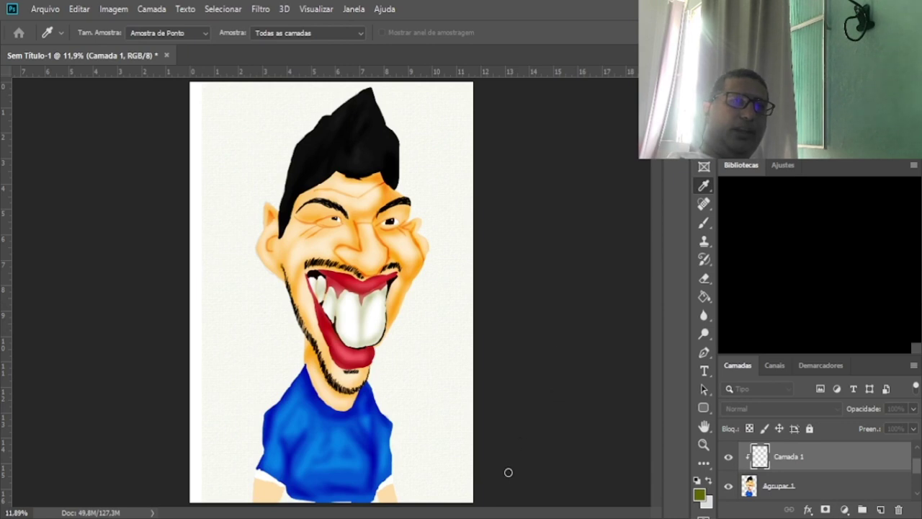
key(b)
key(d)
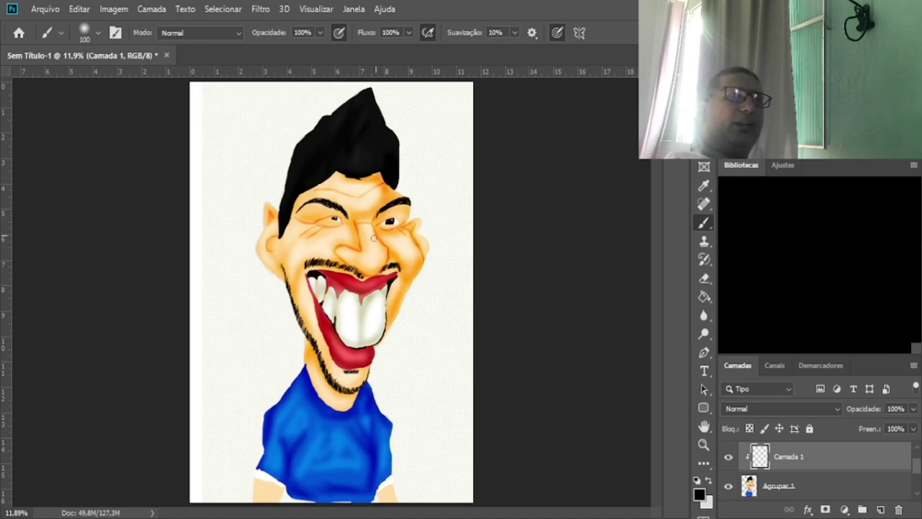
Shade the arms below the sleeves on Camada 1, set its blend mode to Sobrepor, and compare it hidden and shown.
drag(281, 481, 264, 485)
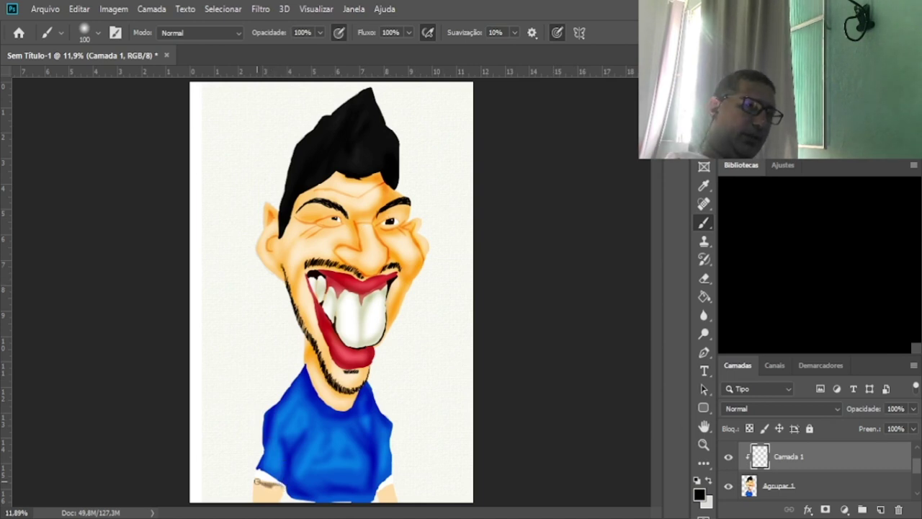
click(740, 408)
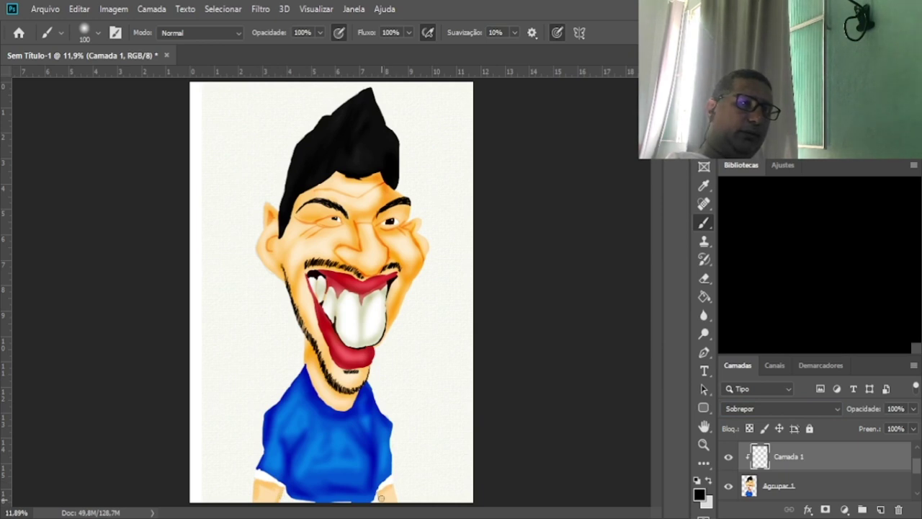
key(x)
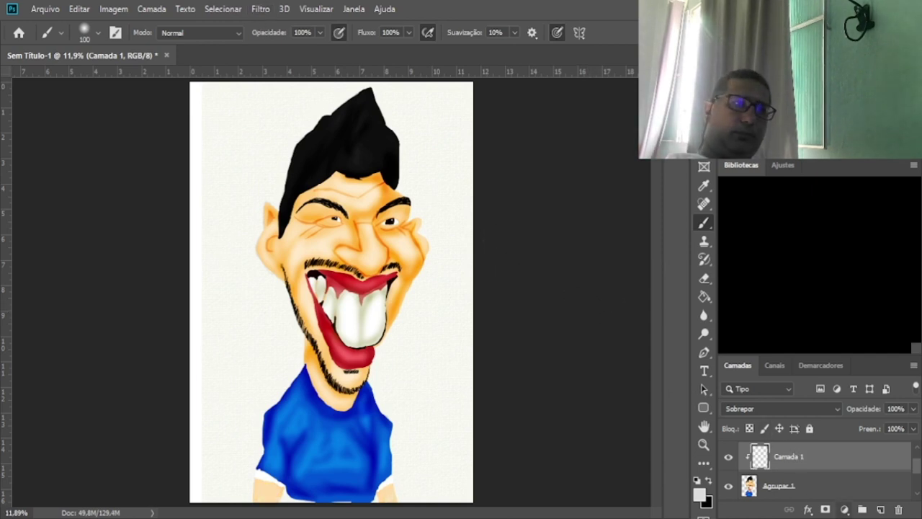
click(728, 457)
click(728, 456)
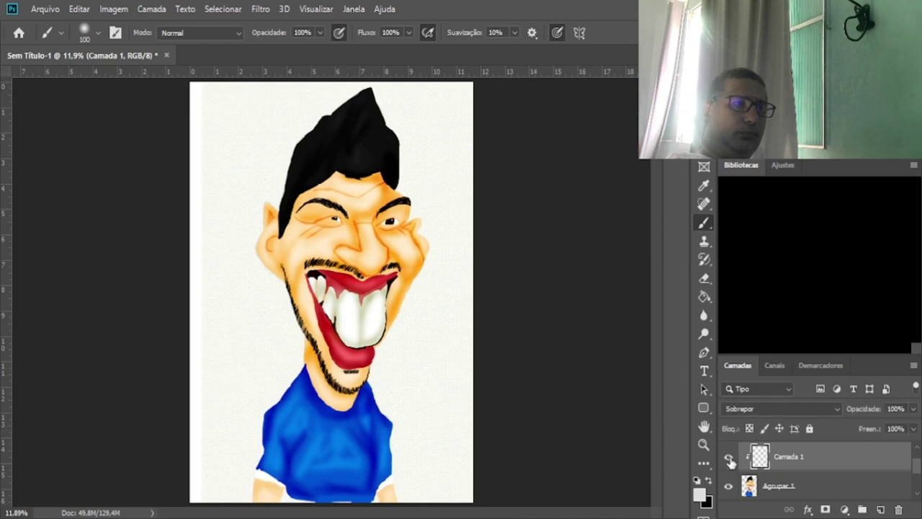
Add a new layer above Camada 1 with blend mode Sobrepor and return the foreground colour to black.
click(880, 510)
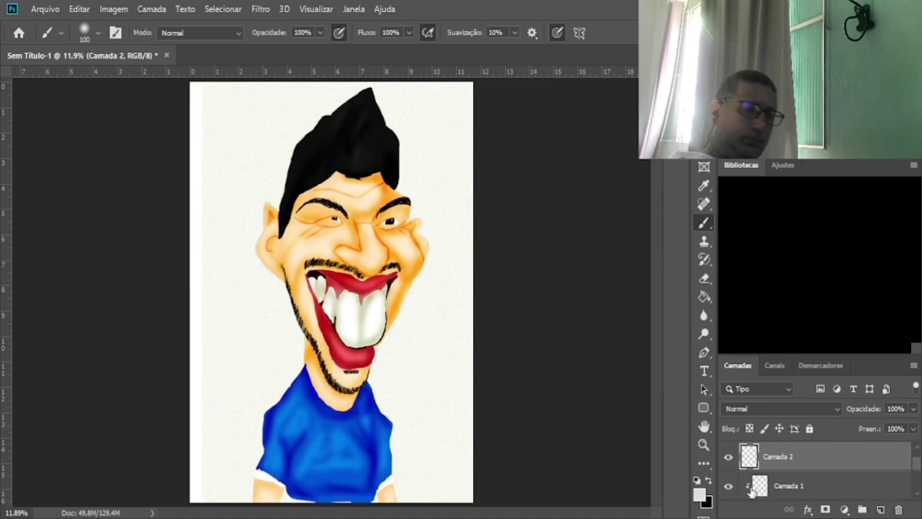
key(x)
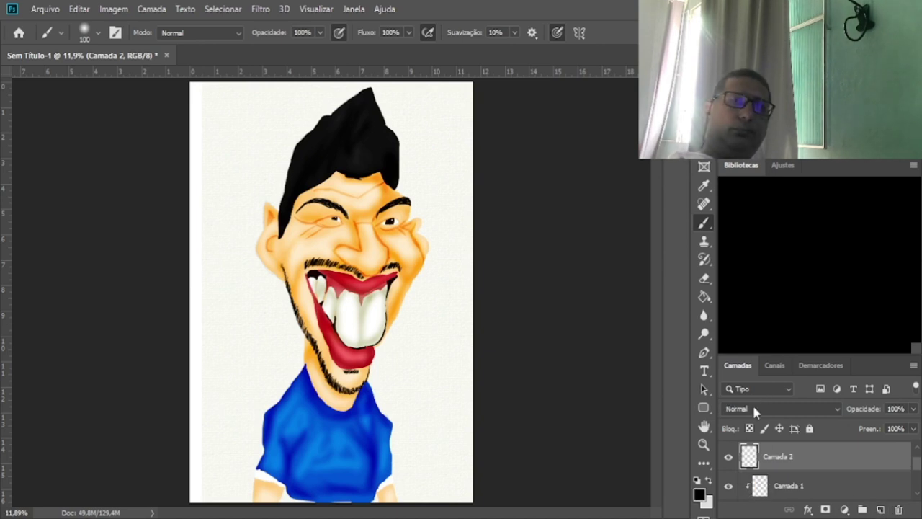
scroll(752, 402, down, 13)
key(Up)
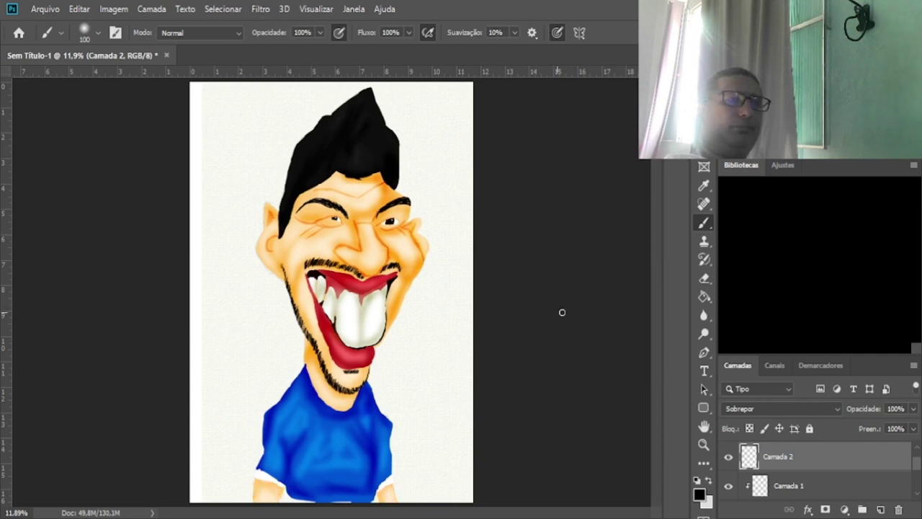
Merge Camada 2, Camada 1 and Agrupar 1 into one layer.
scroll(785, 486, down, 2)
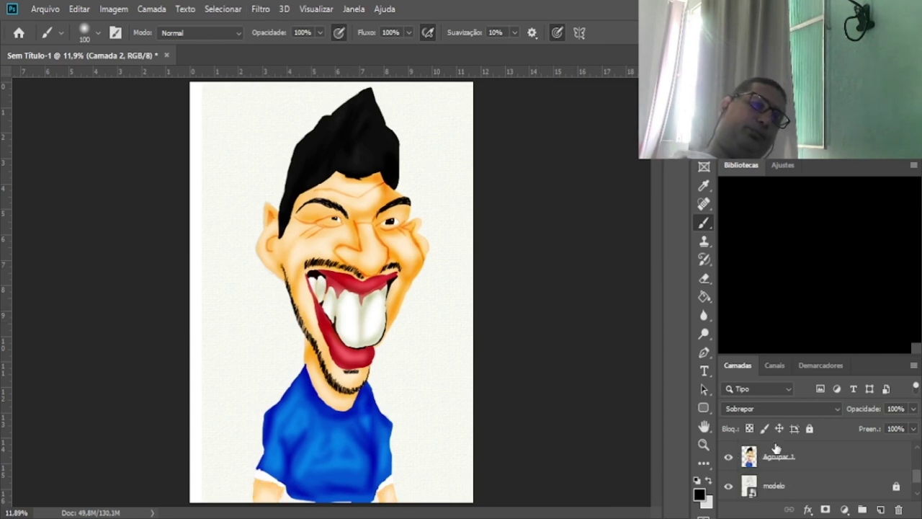
click(749, 458)
scroll(746, 465, up, 2)
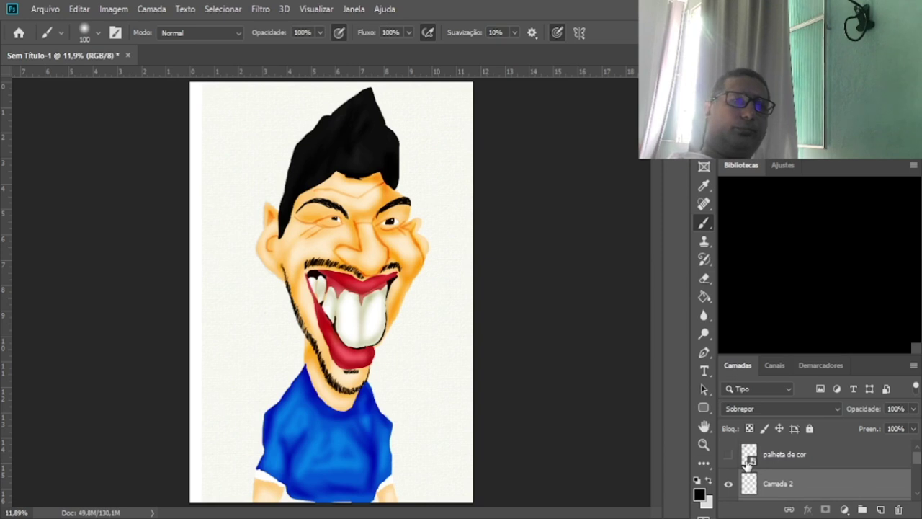
key(ctrl+e)
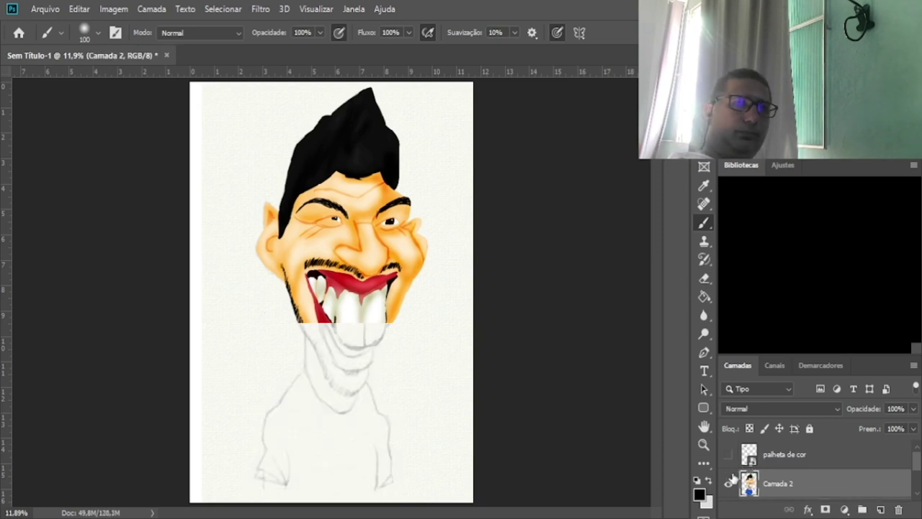
click(728, 487)
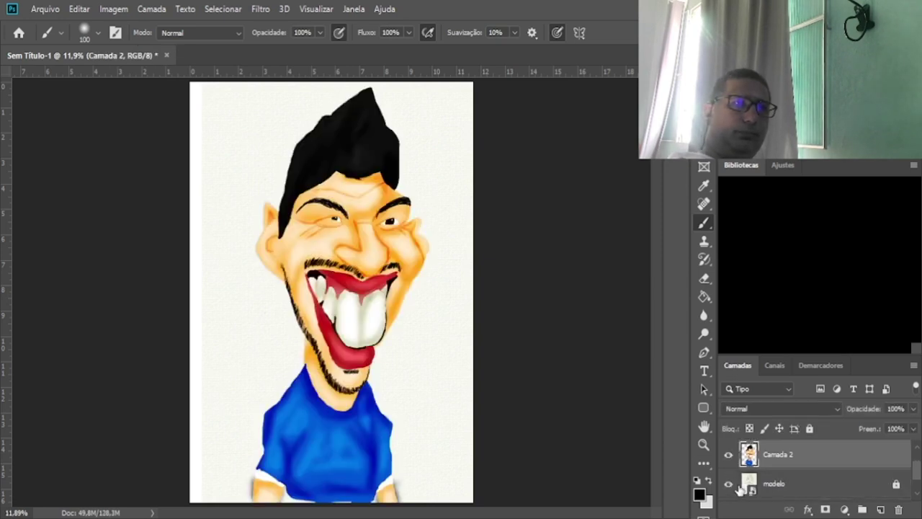
Hide the modelo sketch layer so the painting sits on the plain white background.
click(728, 458)
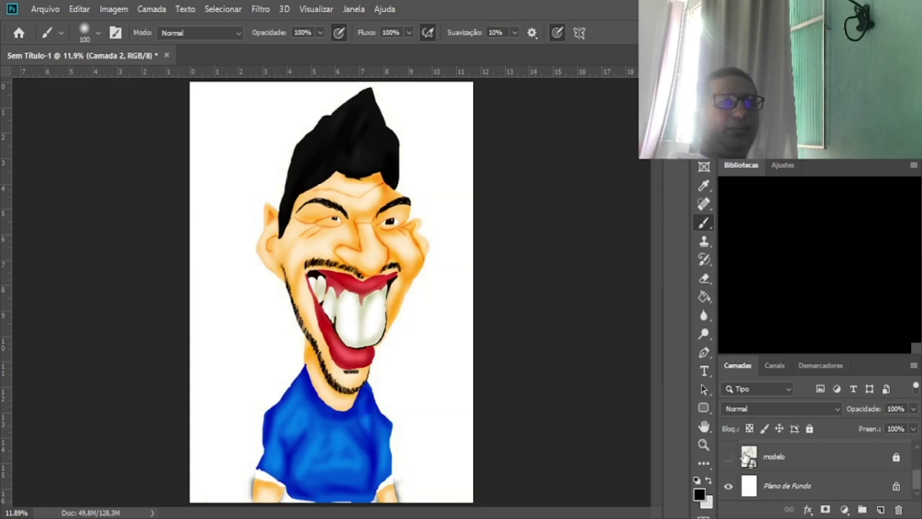
scroll(746, 457, up, 2)
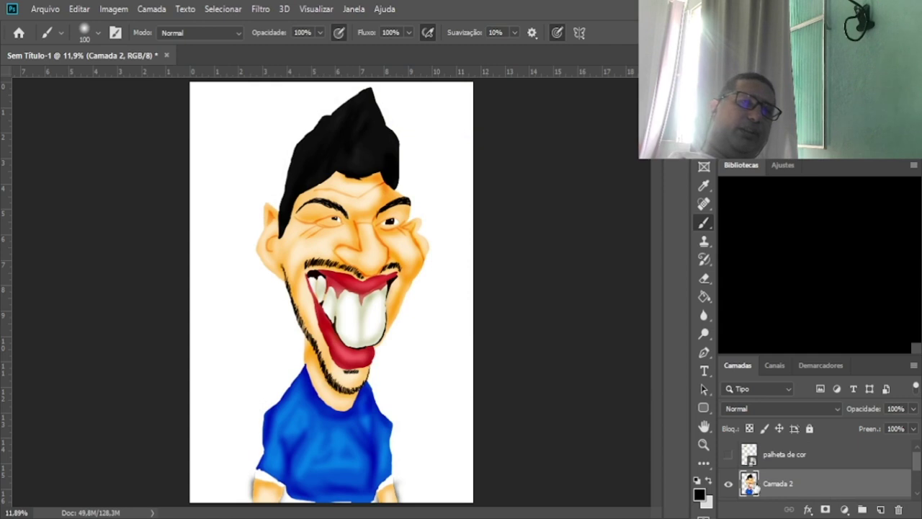
scroll(771, 481, down, 2)
scroll(770, 481, up, 2)
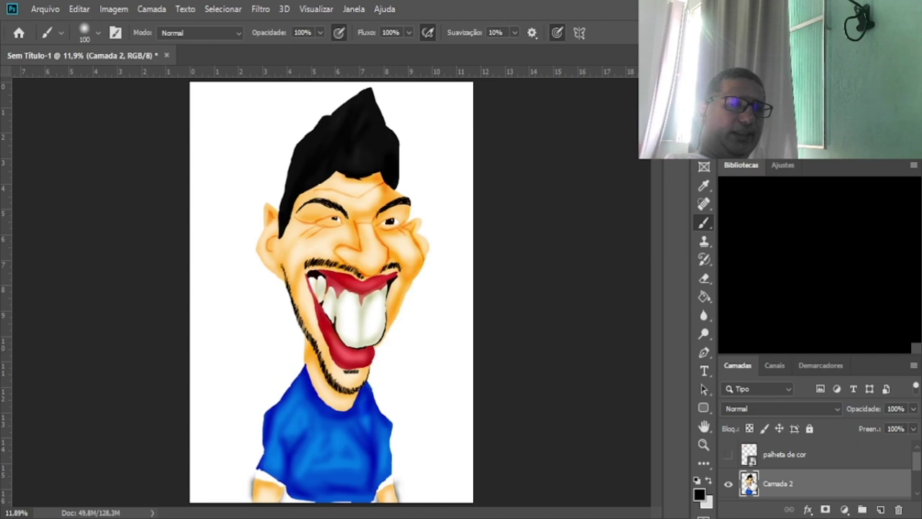
Duplicate the merged Camada 2, set the copy's opacity to 10%, and duplicate that copy.
key(ctrl+j)
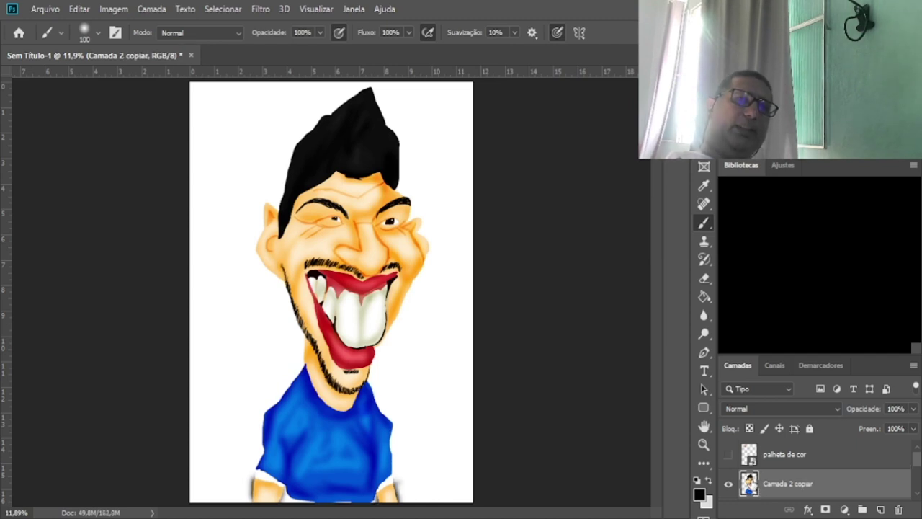
click(896, 409)
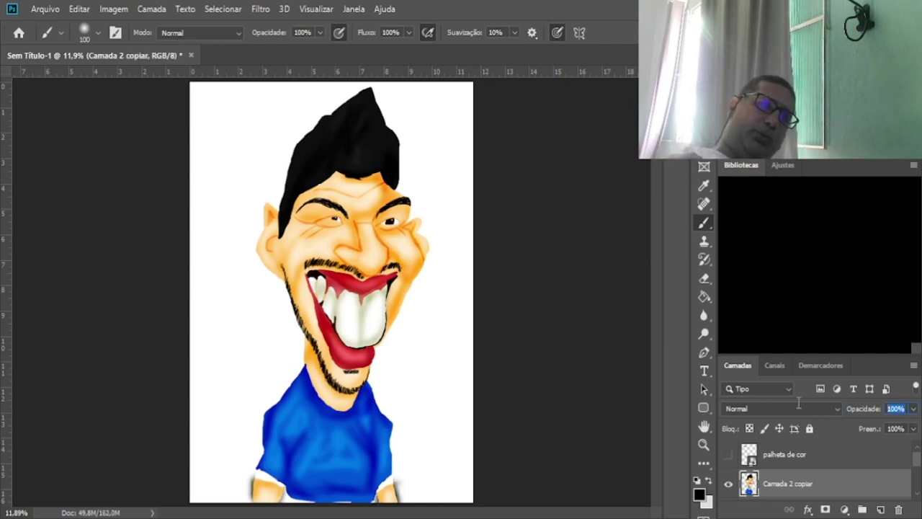
text(10)
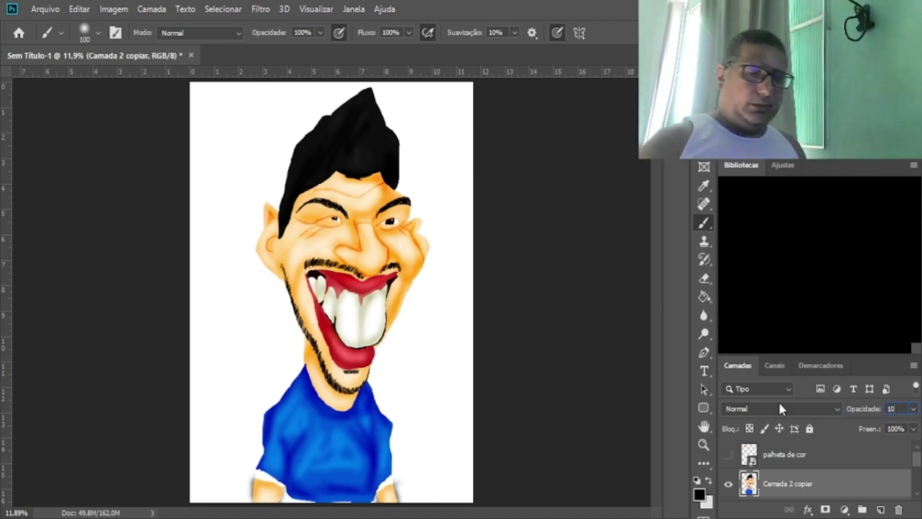
key(Return)
key(ctrl+j)
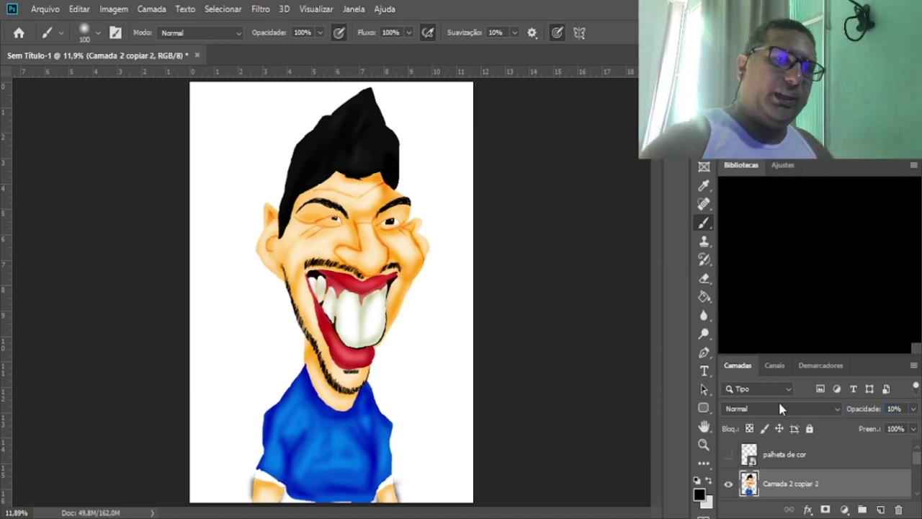
Set the blend mode of Camada 2 copiar to Superexposição de Cores.
scroll(780, 464, down, 2)
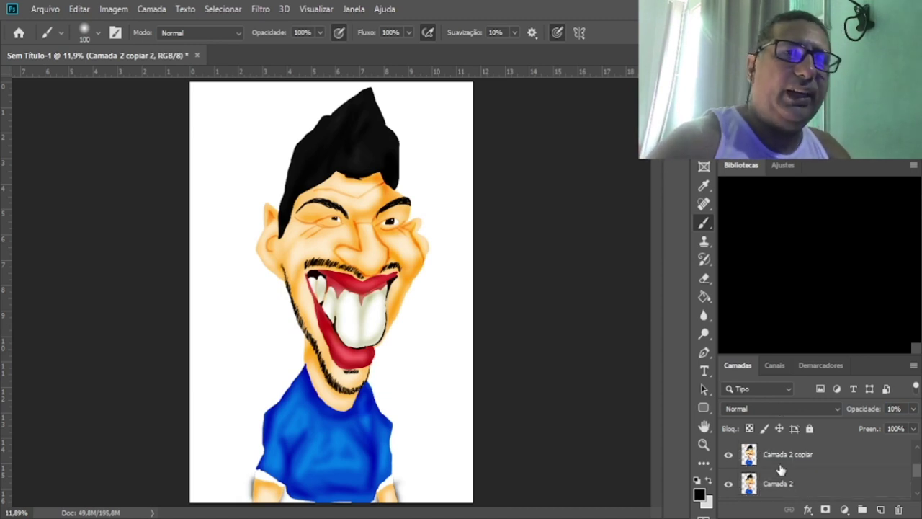
scroll(780, 470, up, 1)
click(780, 476)
click(783, 409)
key(Down)
key(Down)
key(Down)
key(Down)
key(Down)
key(Down)
key(Down)
key(Down)
key(Down)
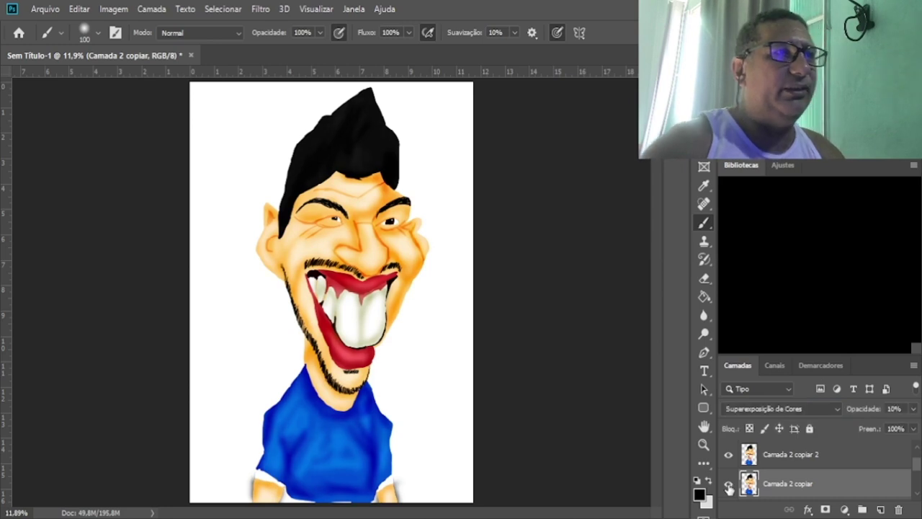
Merge Camada 2 copiar with Camada 2 and toggle the merged layer's visibility to check the painting.
scroll(729, 489, down, 1)
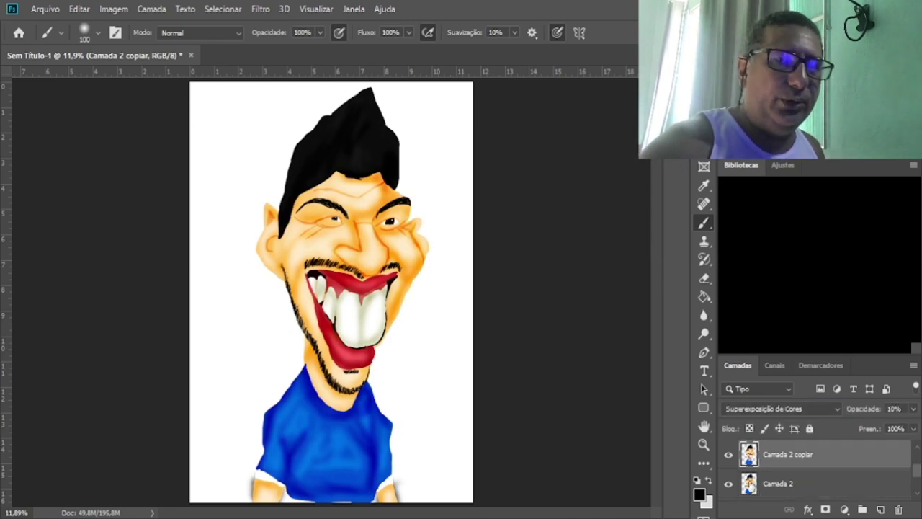
shift+click(753, 481)
key(ctrl+e)
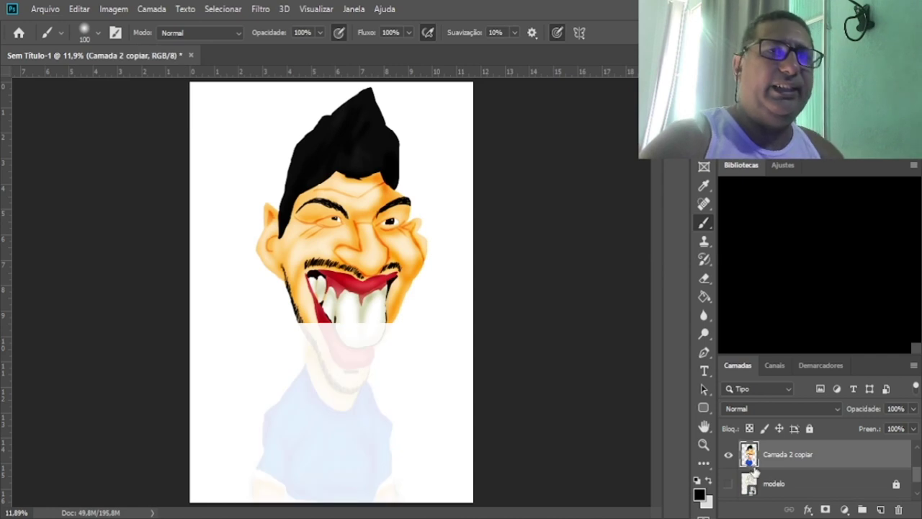
click(728, 455)
click(728, 454)
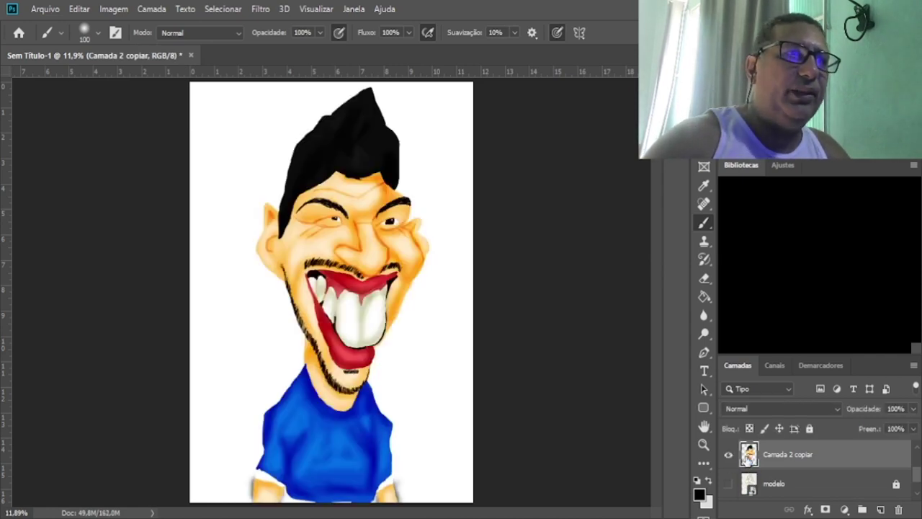
click(729, 455)
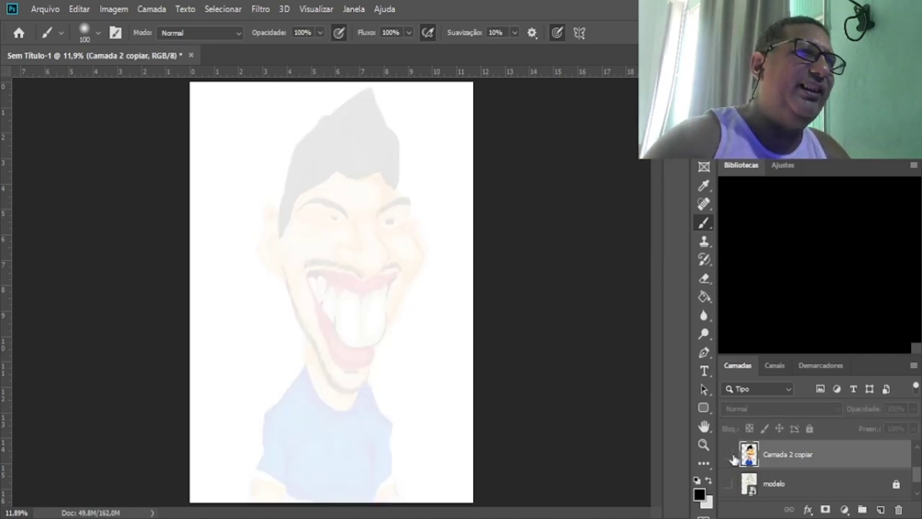
click(728, 454)
Set the blend mode of Camada 2 copiar 2 to Superexposição Linear and compare the painting with the layer off and on.
key(ctrl+j)
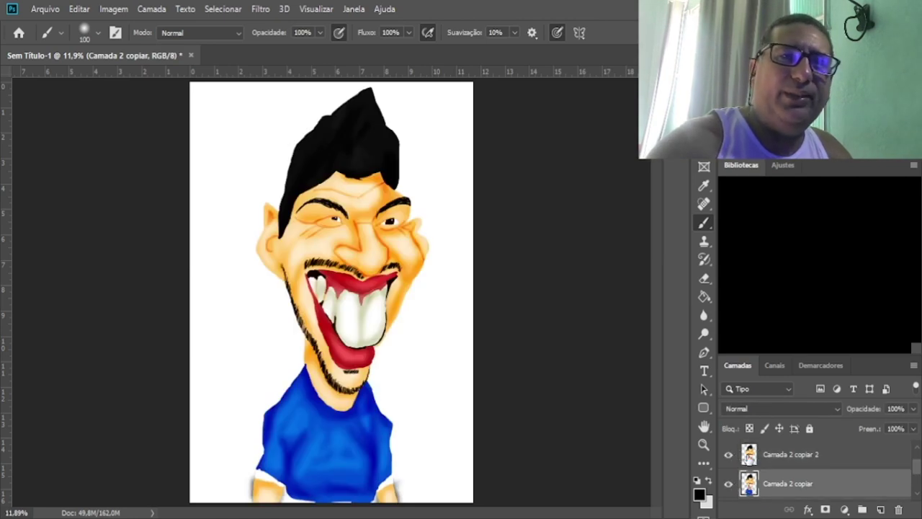
scroll(809, 407, down, 10)
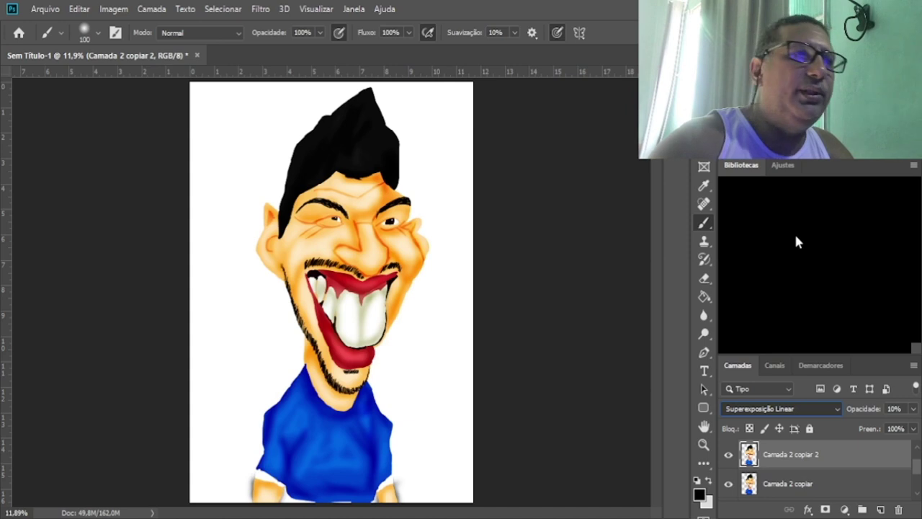
click(728, 461)
click(729, 461)
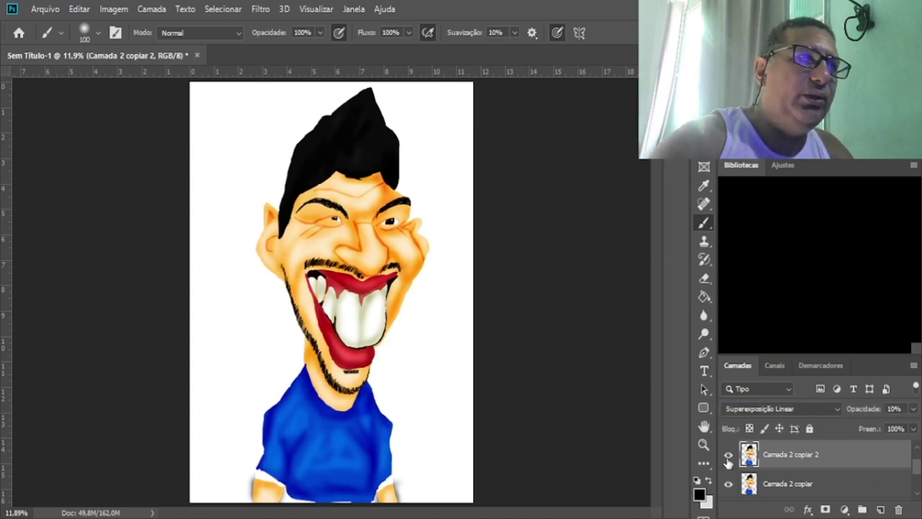
Merge Camada 2 copiar 2 with Camada 2 copiar and check the merged layer by toggling its visibility.
shift+click(787, 484)
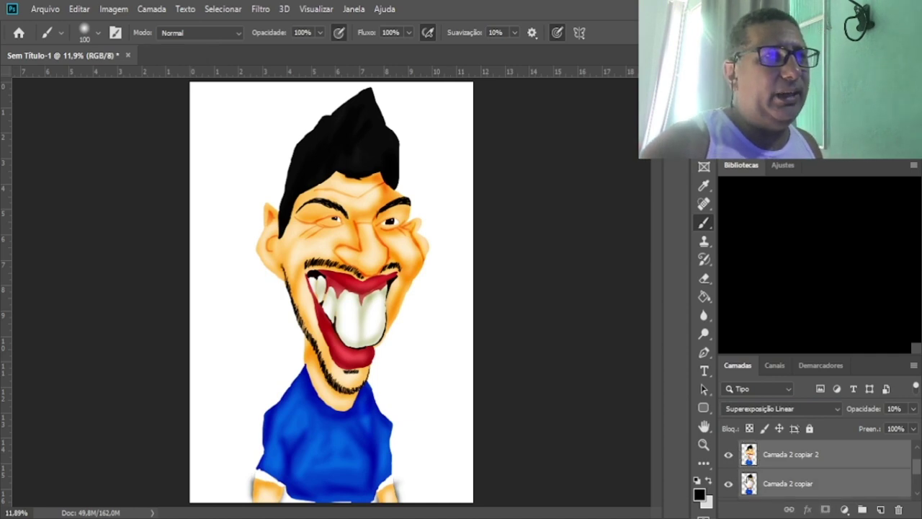
key(ctrl+e)
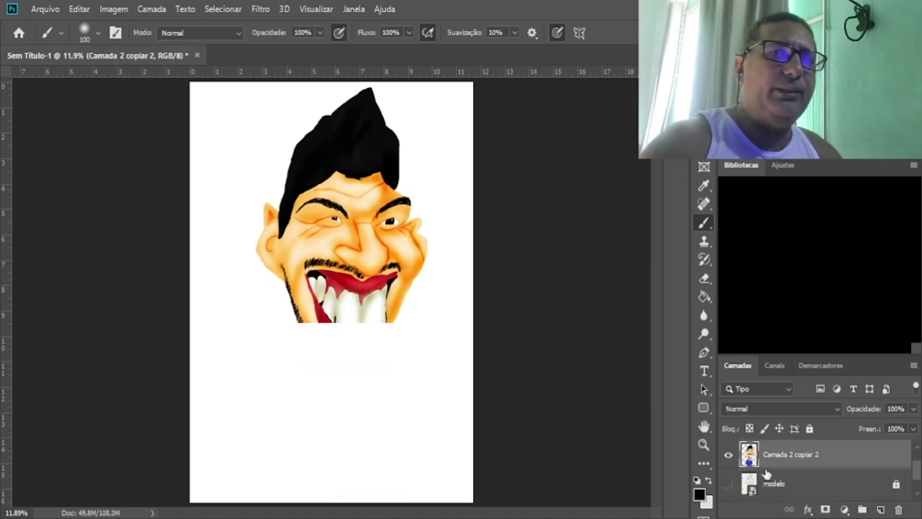
click(728, 454)
click(728, 455)
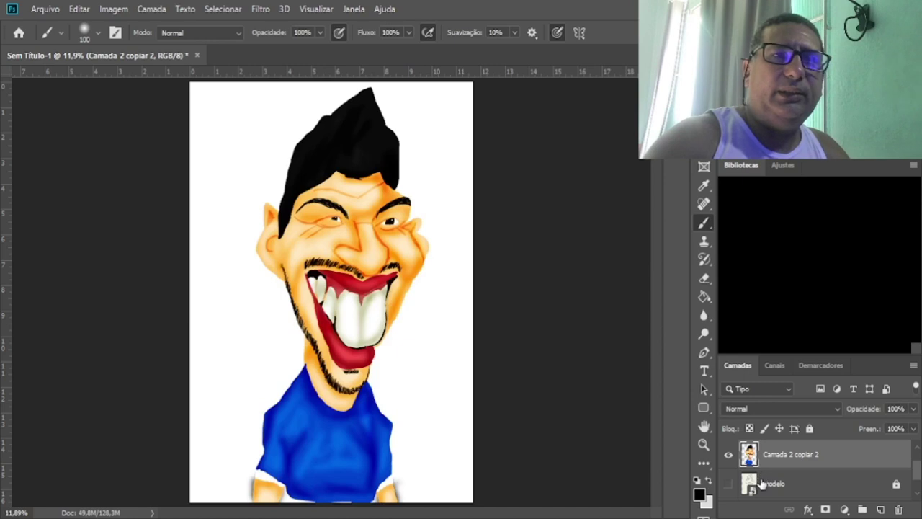
Add a new layer beneath the caricature and fill the caricature's outline on it with black, leaving nothing selected.
click(762, 479)
click(880, 509)
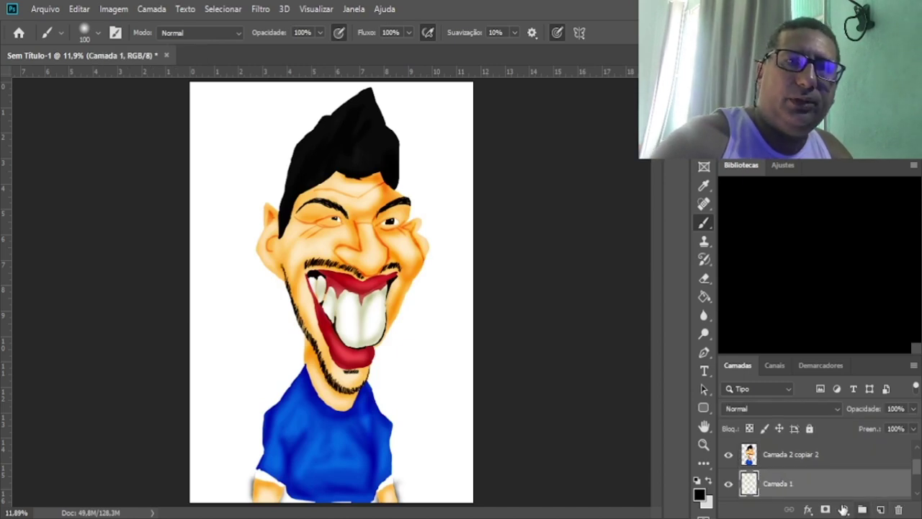
ctrl+click(750, 455)
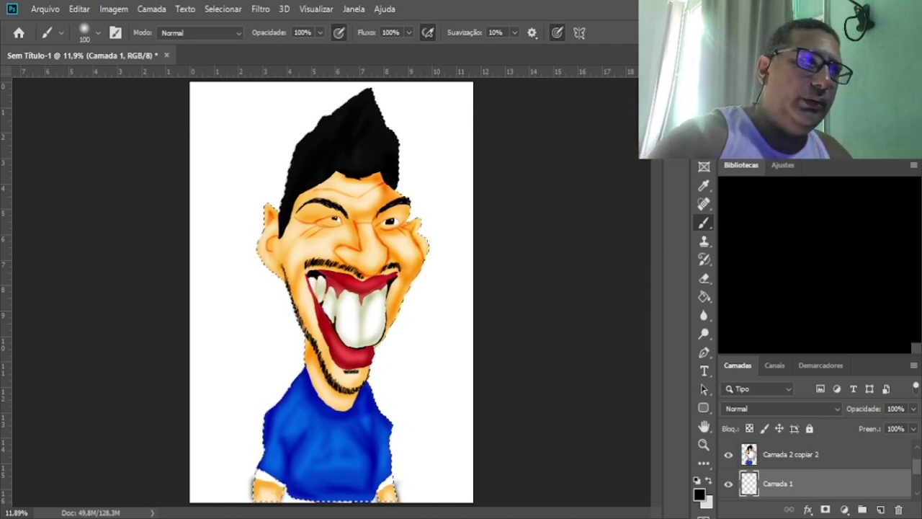
key(alt+BackSpace)
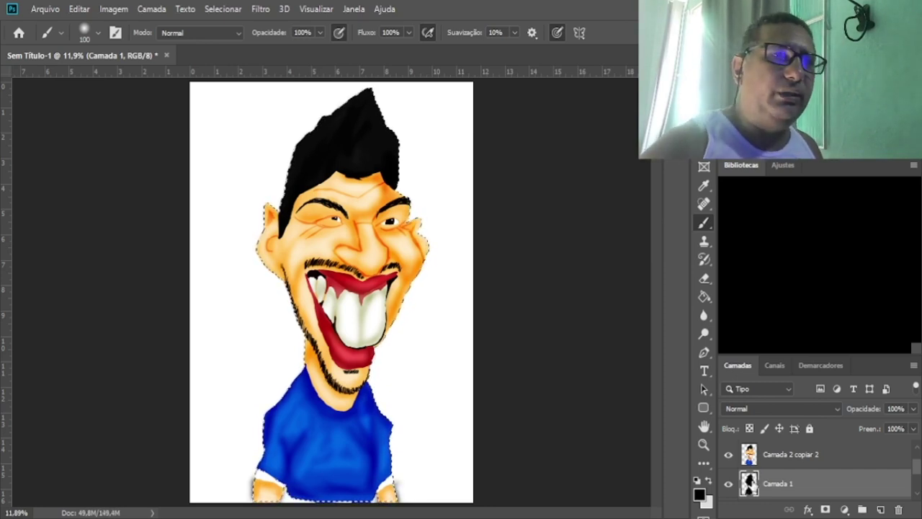
key(ctrl+d)
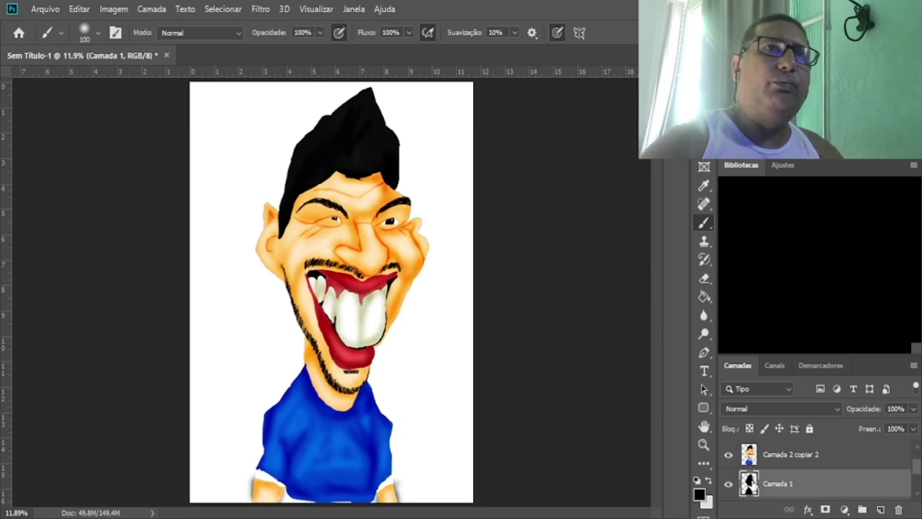
Shift the black silhouette on Camada 1 to the left so it shows as a shadow beside the caricature.
key(v)
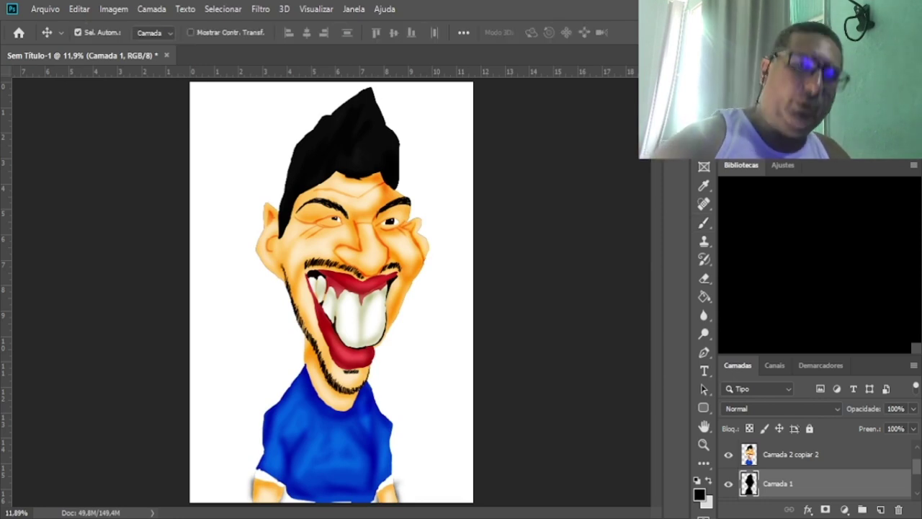
key(shift+Left)
key(shift+Left)
key(shift+Left)
key(shift+Left)
key(shift+Left)
key(shift+Left)
key(shift+Left)
key(shift+Left)
key(shift+Left)
key(shift+Left)
key(shift+Left)
key(shift+Left)
key(shift+Left)
key(shift+Left)
key(shift+Left)
key(shift+Left)
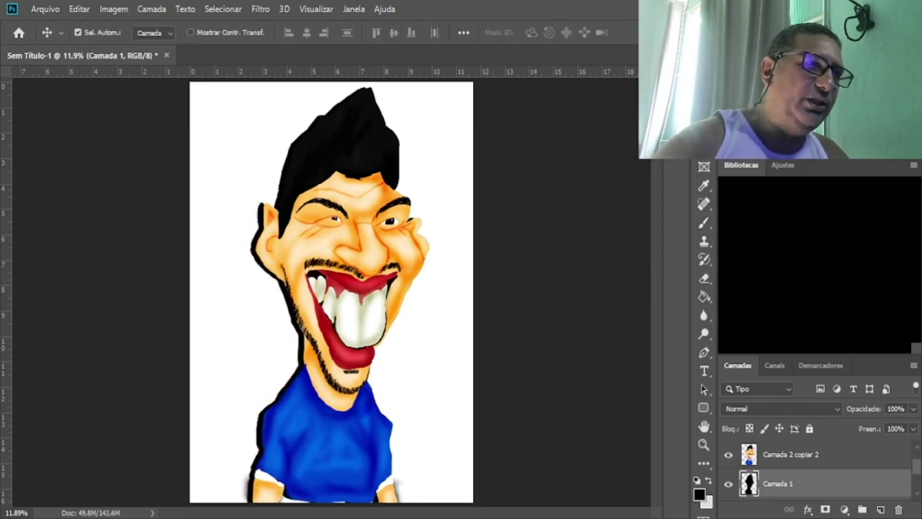
key(shift+Left)
key(shift+Left)
key(shift+Left)
key(shift+Left)
key(shift+Left)
key(shift+Left)
key(shift+Left)
key(shift+Left)
key(shift+Left)
key(shift+Left)
key(shift+Left)
key(shift+Left)
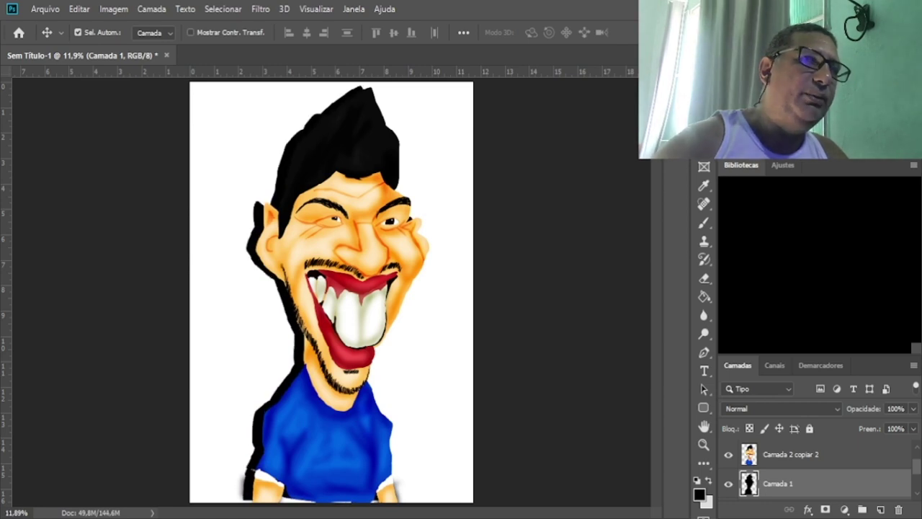
key(shift+Left)
key(shift+Left)
key(shift+Left)
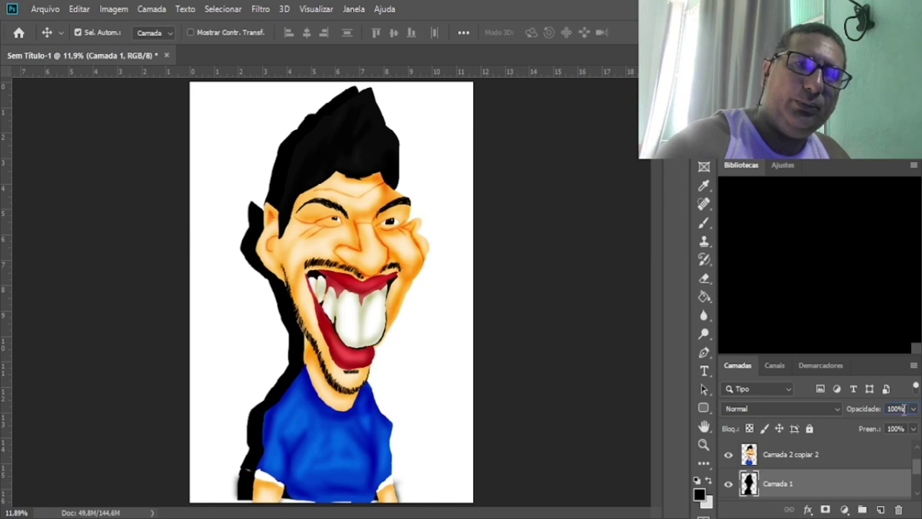
Set the silhouette layer's opacity to 75% and soften its edges with a blur filter.
text(75)
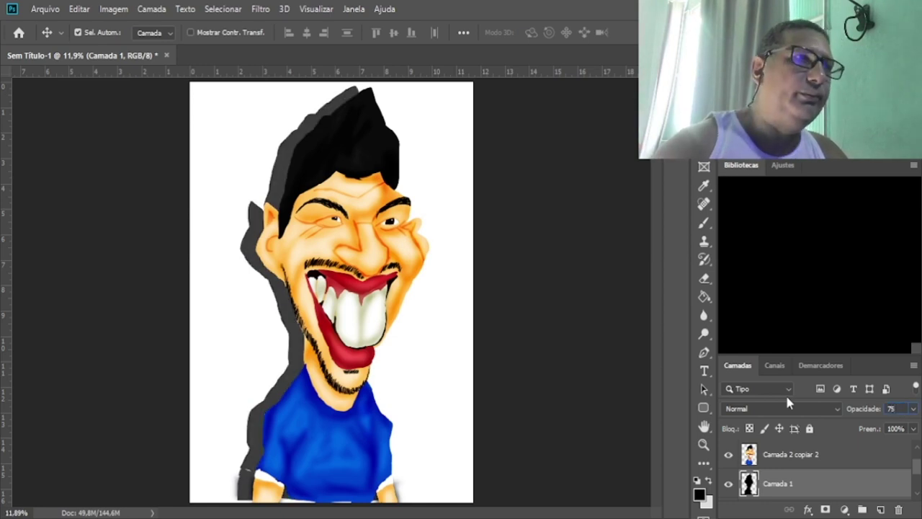
key(Return)
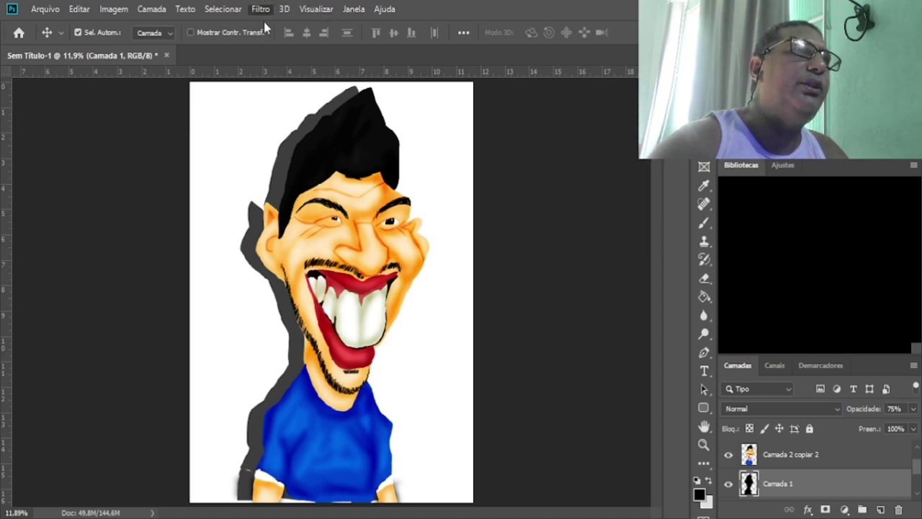
key(ctrl+f)
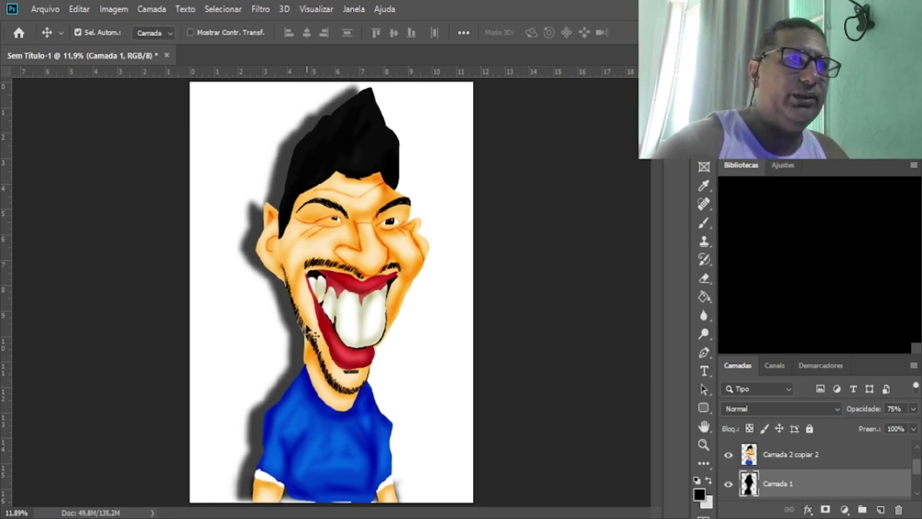
Merge the shadow layer with the caricature layer and add a new empty layer beneath it.
click(748, 458)
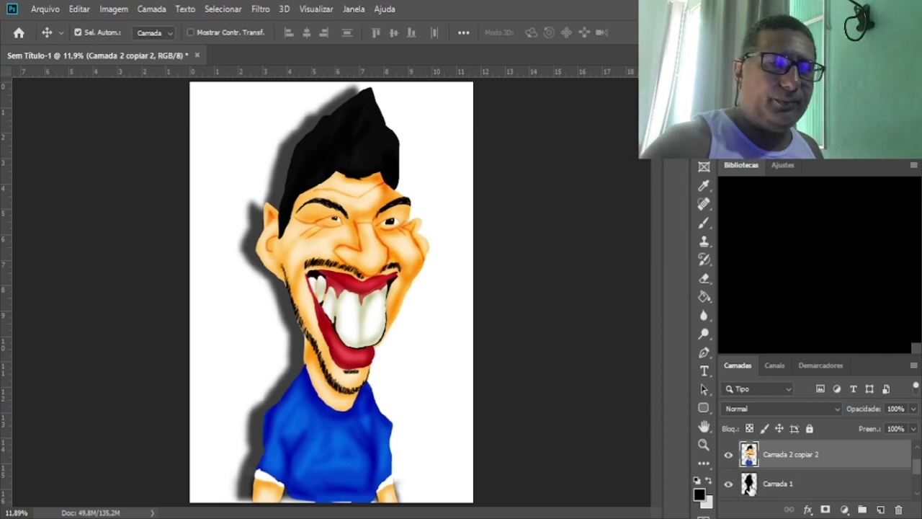
click(750, 489)
key(Delete)
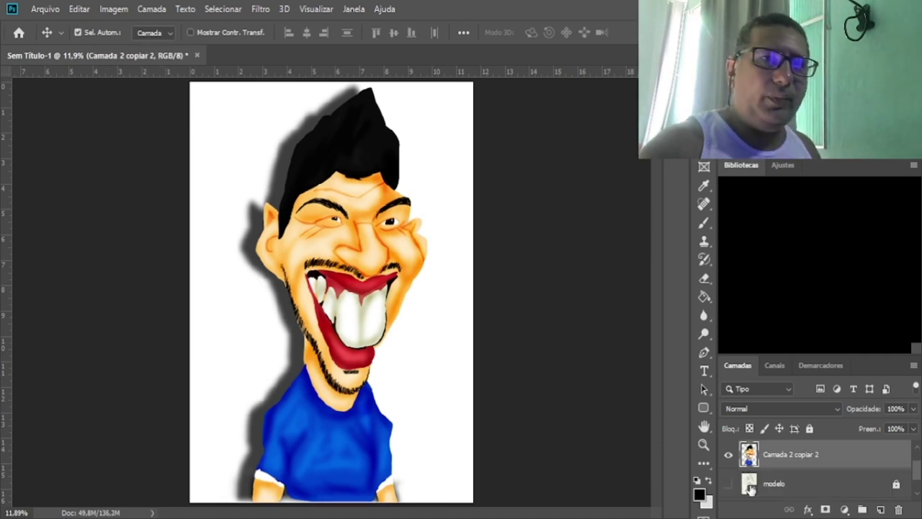
click(732, 455)
click(731, 455)
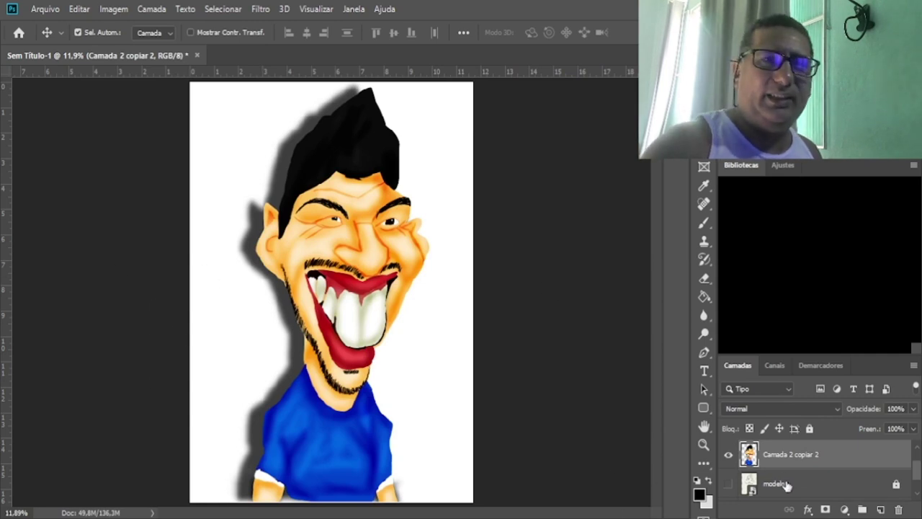
click(787, 486)
click(880, 510)
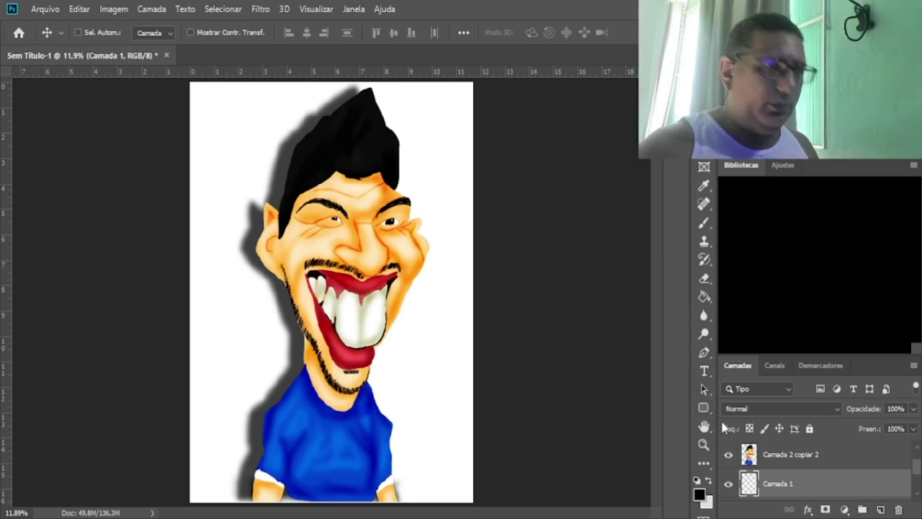
Scale the caricature with its shadow to 80.58% and centre it horizontally and vertically on the canvas.
click(774, 466)
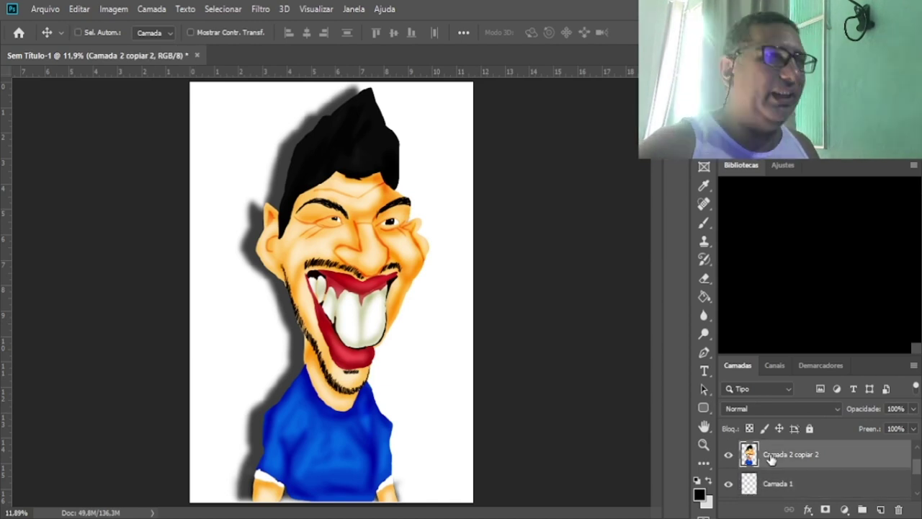
key(ctrl+t)
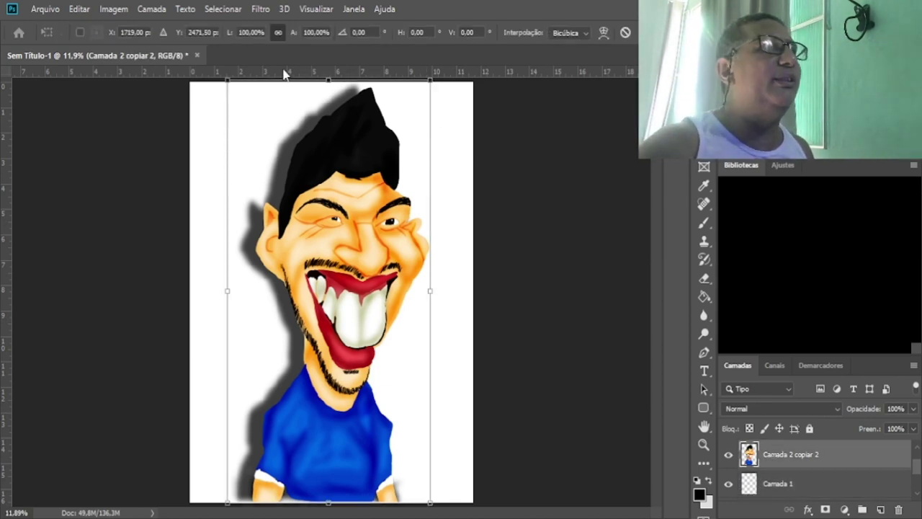
drag(430, 80, 391, 162)
key(Return)
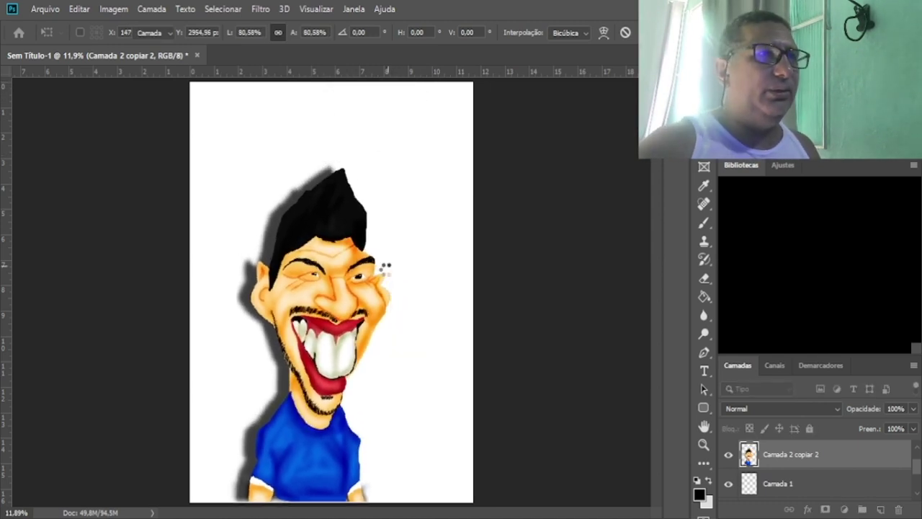
drag(310, 352, 325, 313)
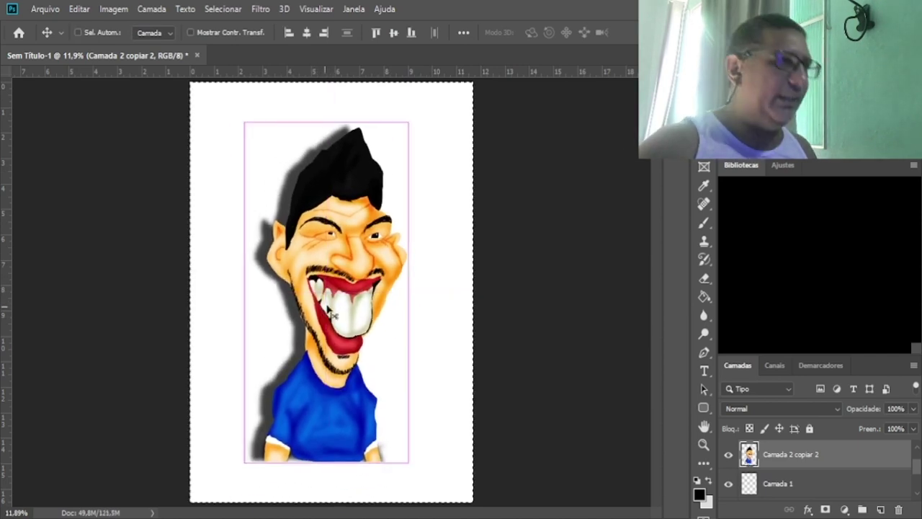
key(ctrl+a)
click(306, 34)
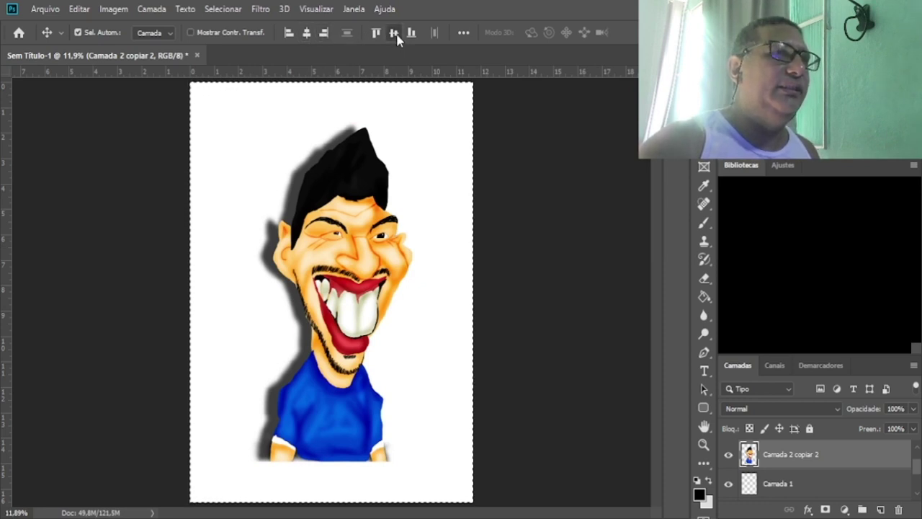
key(ctrl+d)
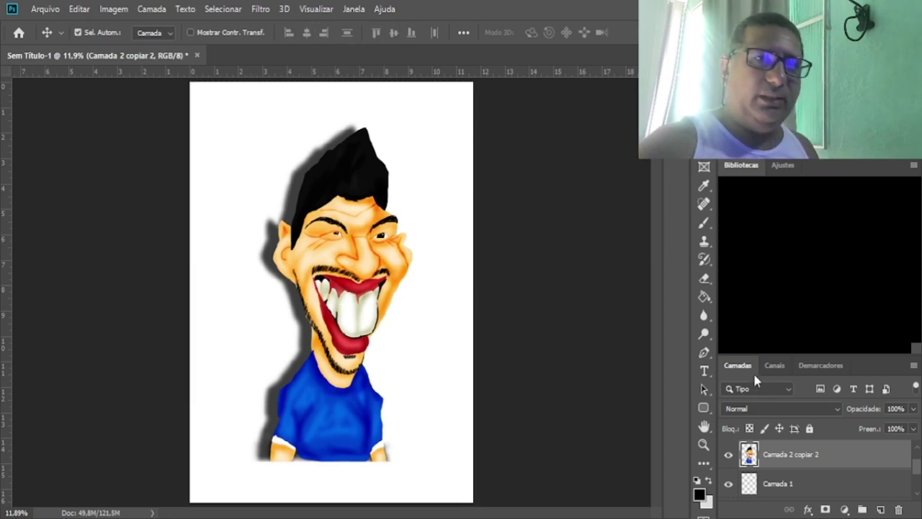
Draw a yellow ellipse without a stroke behind the caricature, about 2964 by 4399 px.
click(763, 487)
click(705, 410)
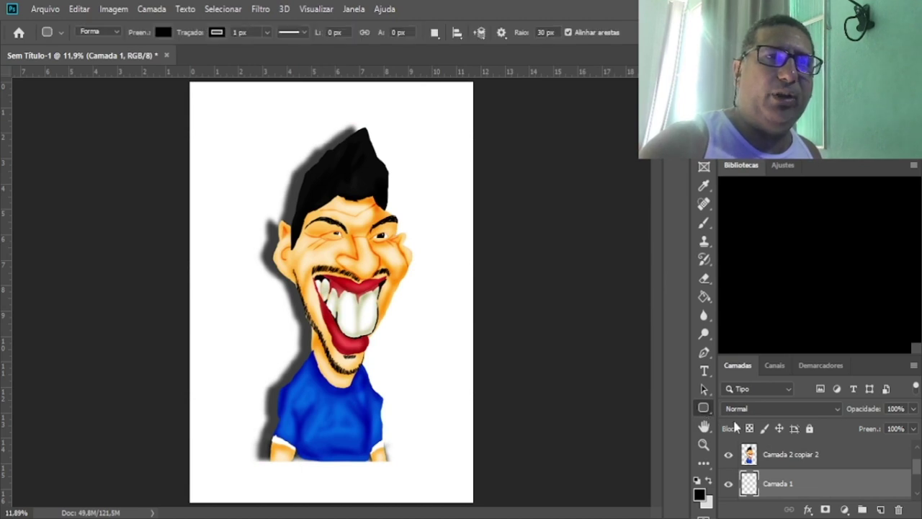
key(shift+u)
drag(211, 90, 449, 461)
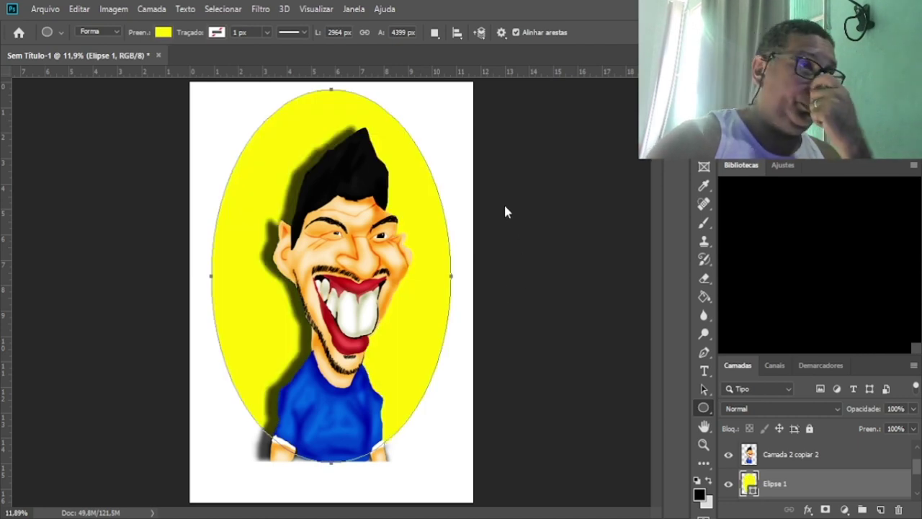
Give the ellipse a grey 64.72 px stroke and clip the caricature layer to the ellipse.
click(505, 317)
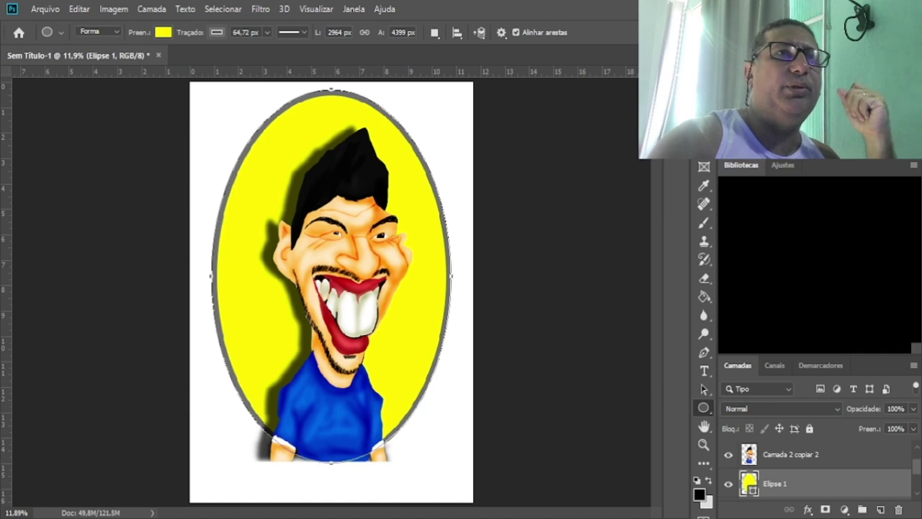
key(v)
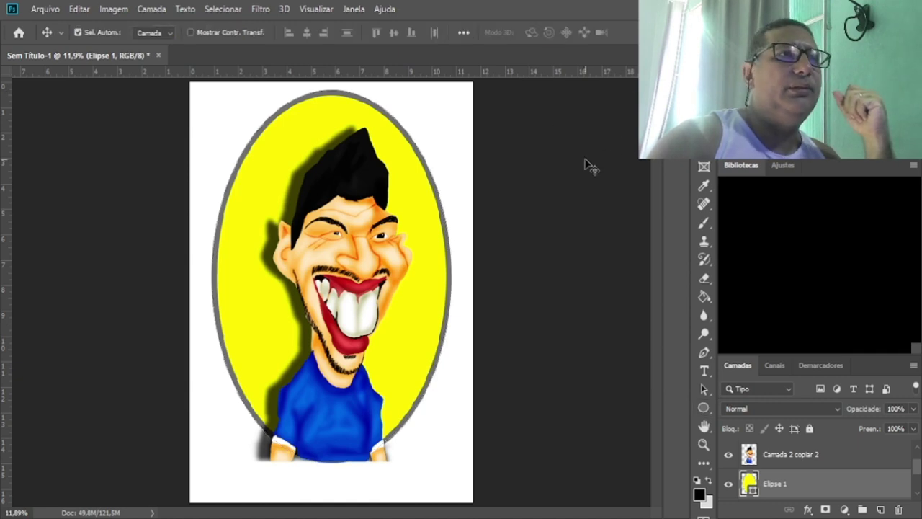
click(585, 164)
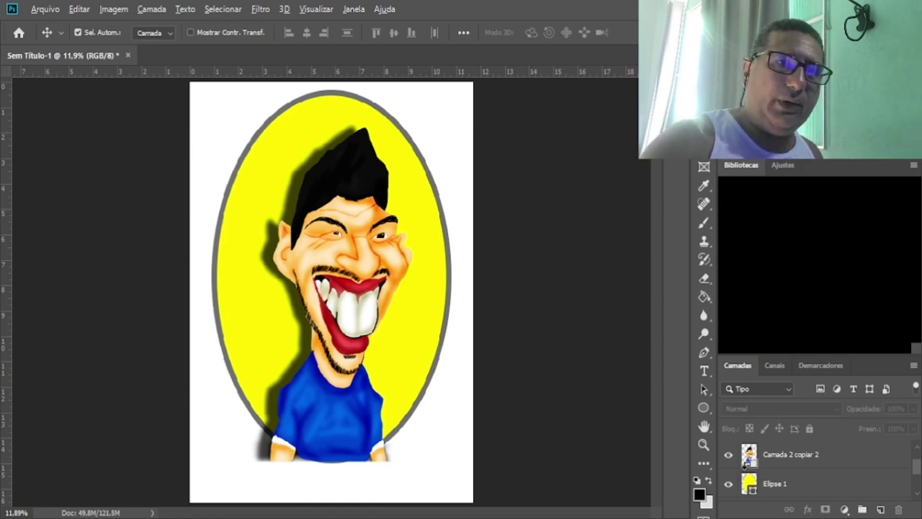
alt+click(746, 465)
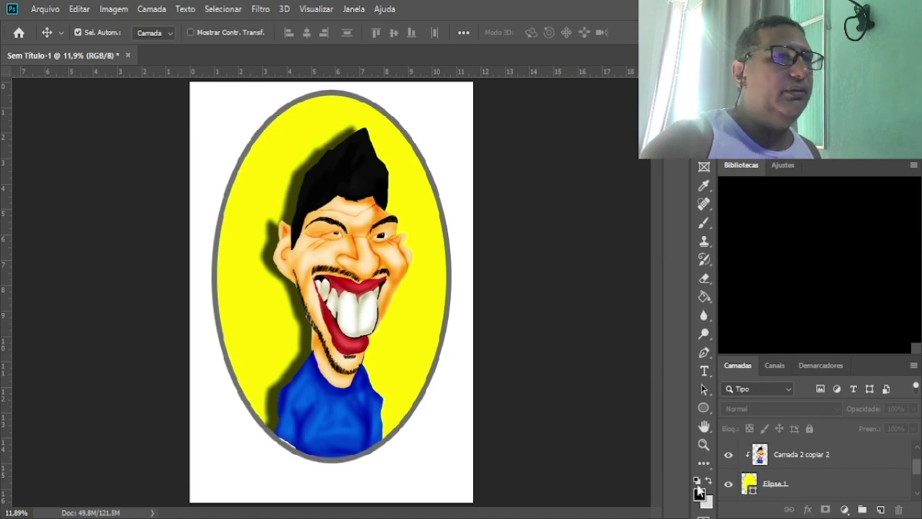